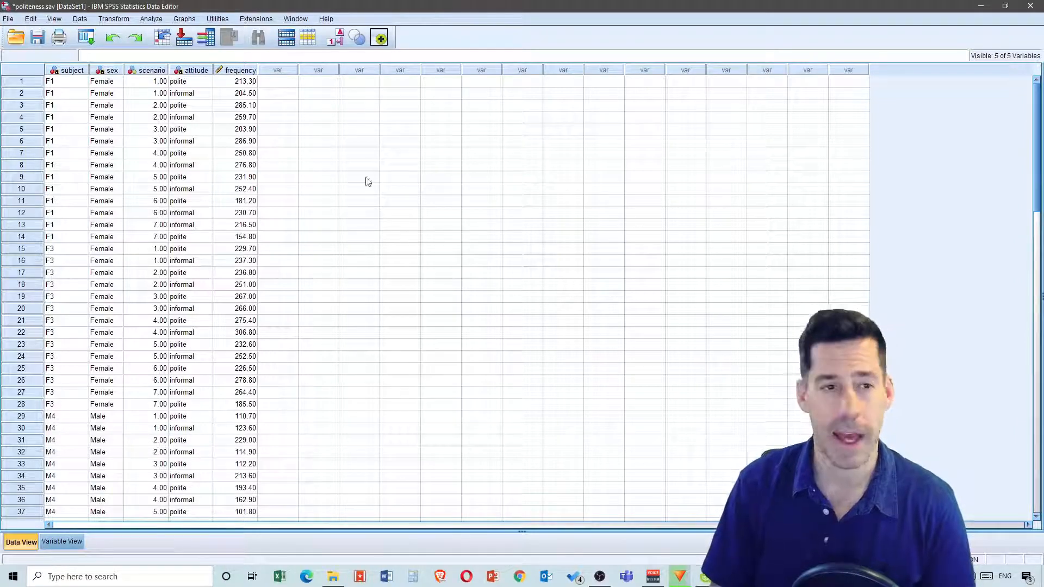
Start a Linear Mixed Models analysis without specifying any subjects or repeated variables
{"action": "left_click", "coordinate": [150, 20]}
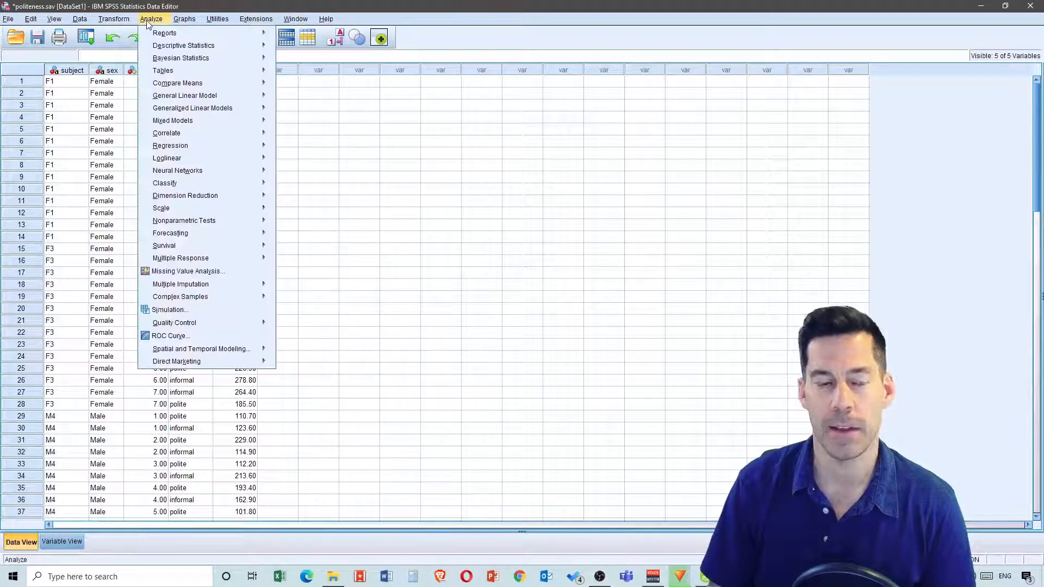
{"action": "mouse_move", "coordinate": [242, 124]}
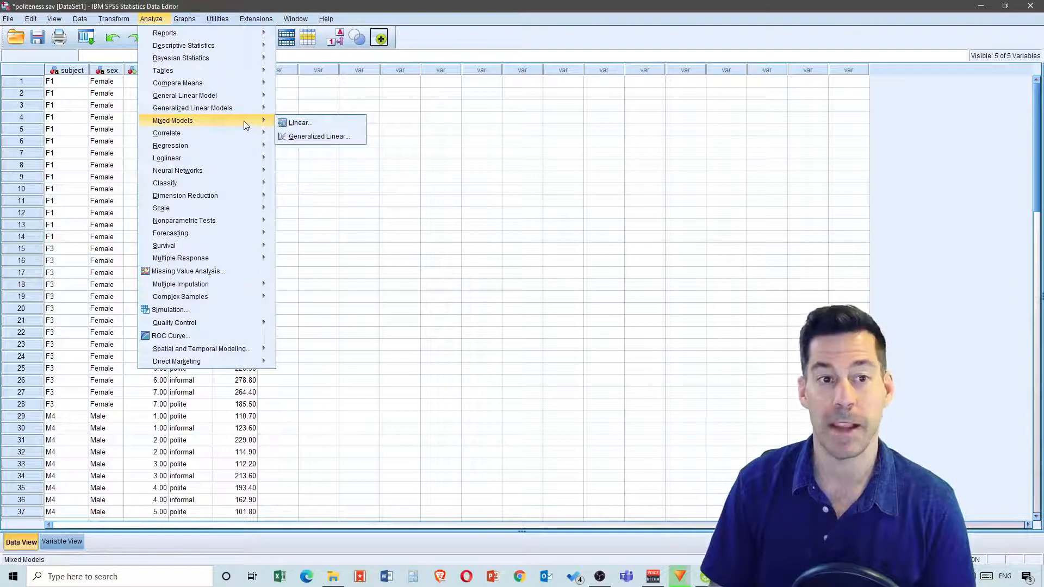
{"action": "left_click", "coordinate": [294, 125]}
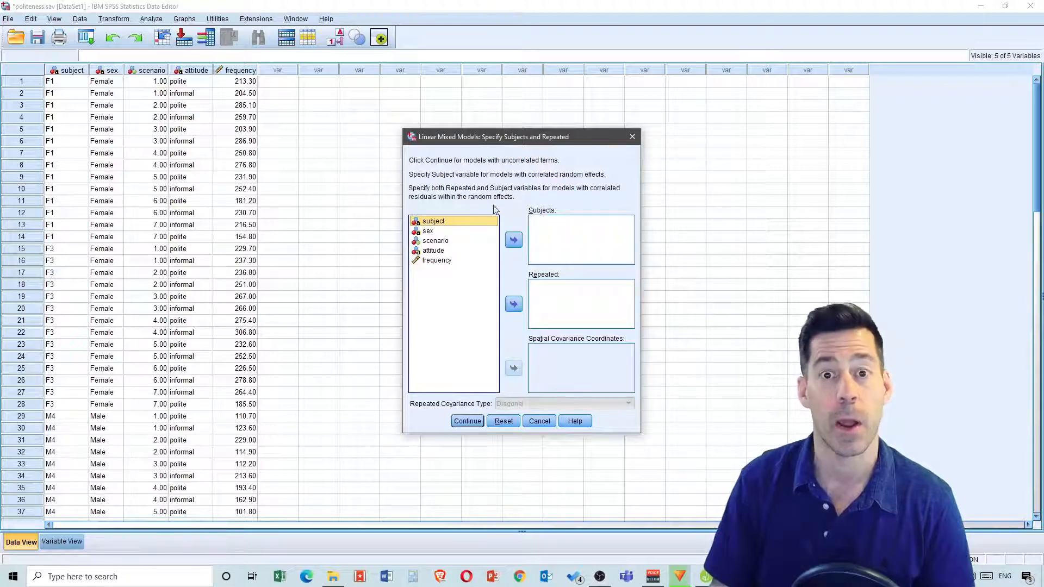
{"action": "left_click", "coordinate": [469, 422]}
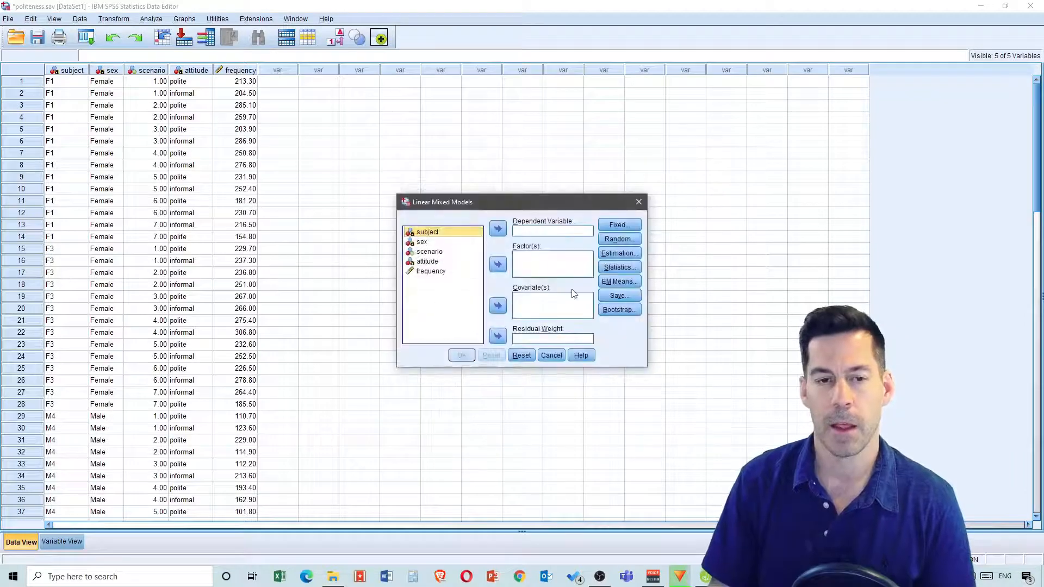
Assign frequency as the dependent variable and sex, attitude and subject as factors of the mixed model
{"action": "left_click_drag", "start_coordinate": [544, 209], "coordinate": [501, 102]}
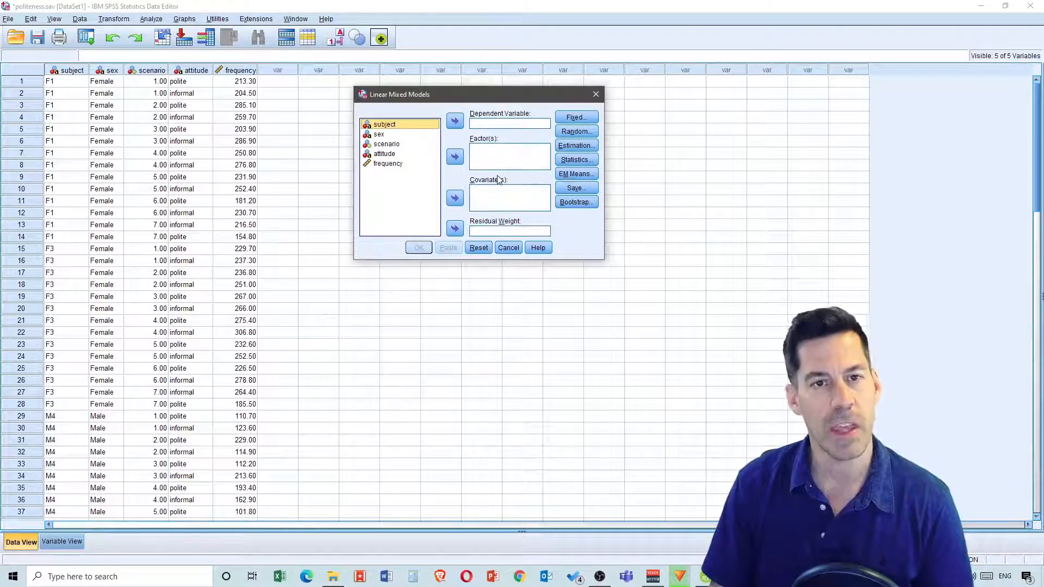
{"action": "left_click", "coordinate": [398, 166]}
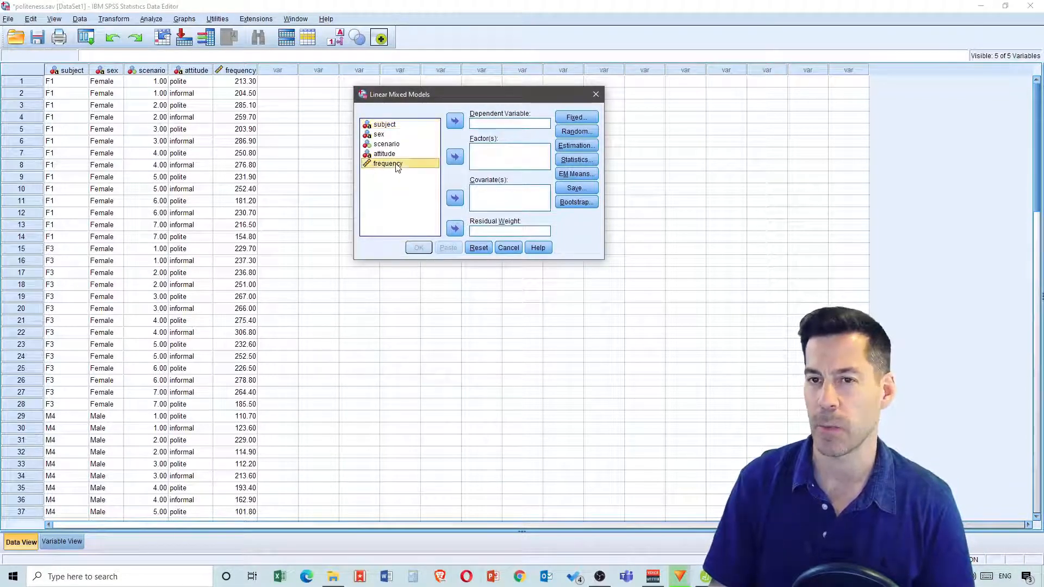
{"action": "left_click", "coordinate": [455, 123]}
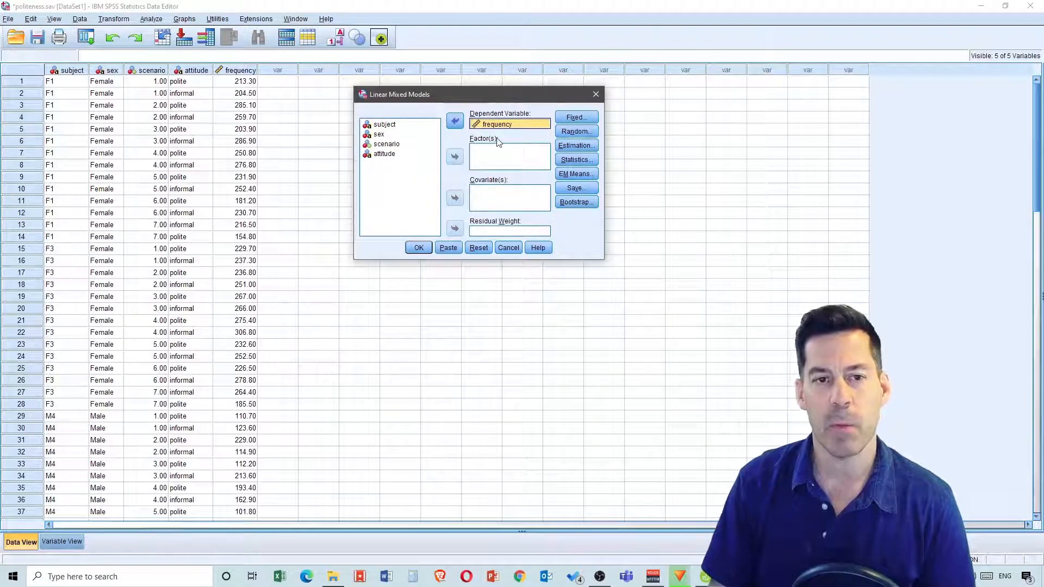
{"action": "left_click", "coordinate": [377, 134]}
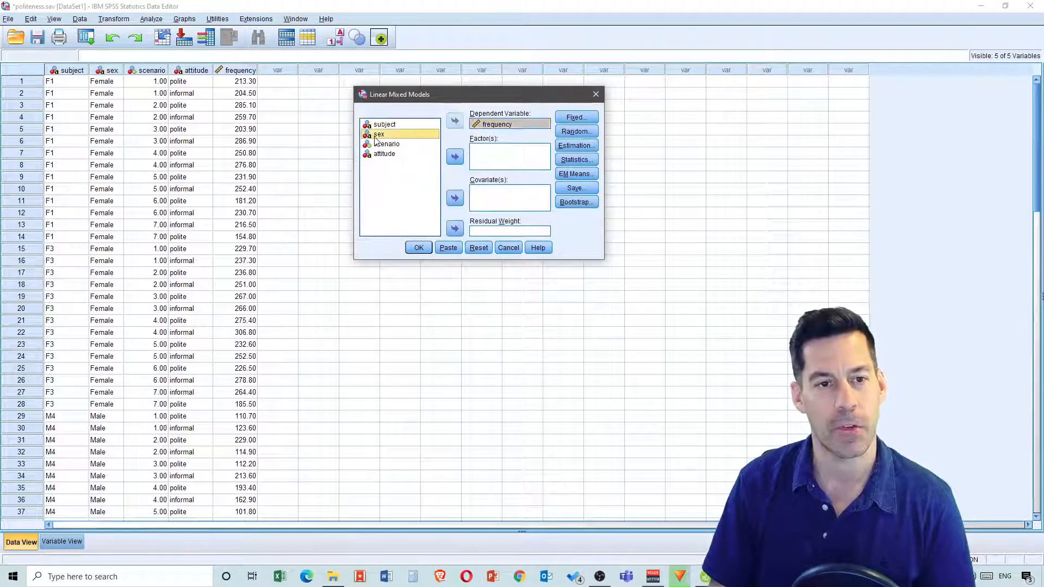
{"action": "left_click", "coordinate": [455, 157]}
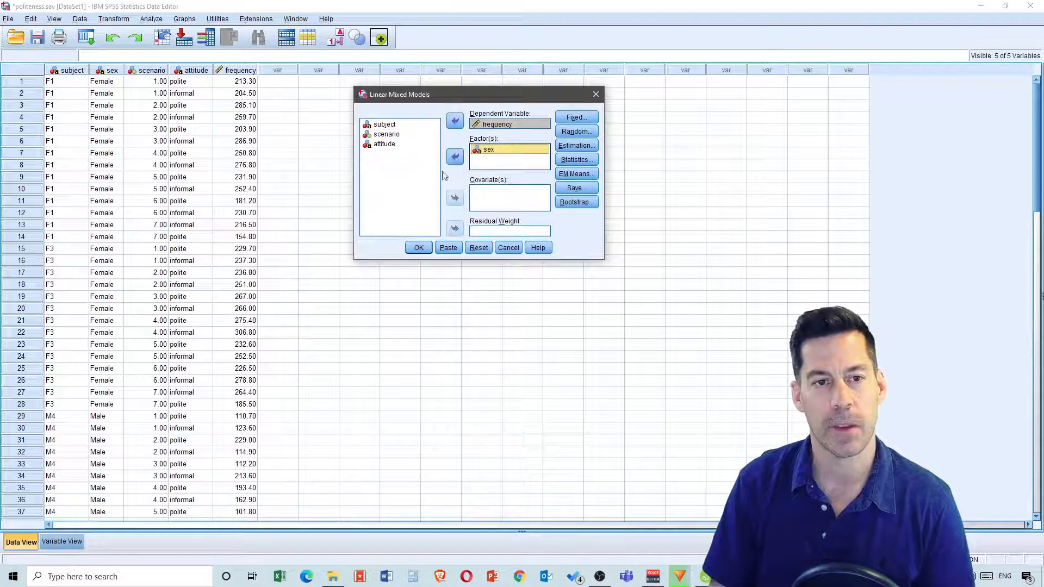
{"action": "left_click", "coordinate": [391, 147]}
{"action": "left_click", "coordinate": [449, 159]}
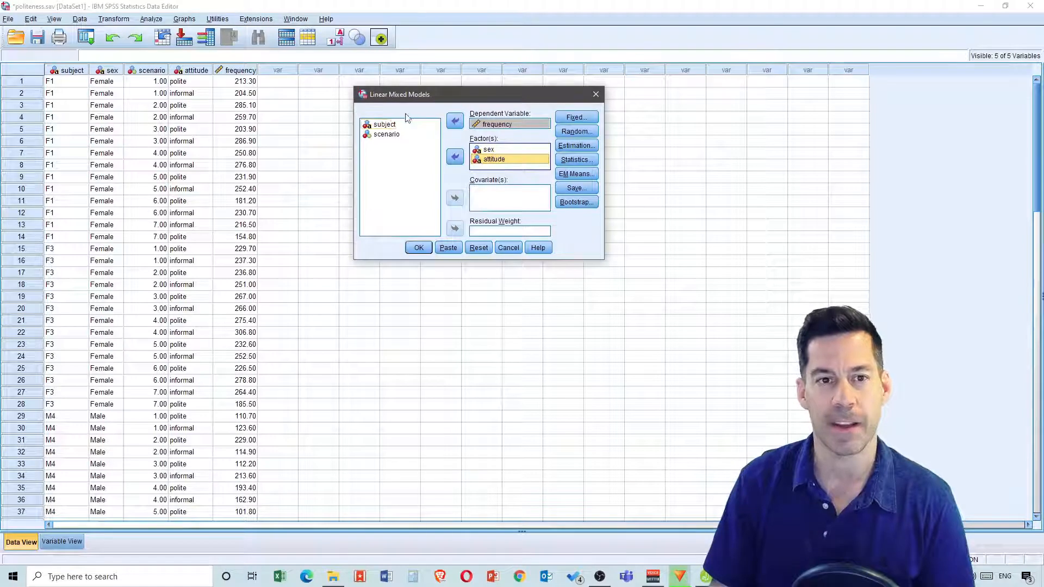
{"action": "left_click", "coordinate": [388, 125]}
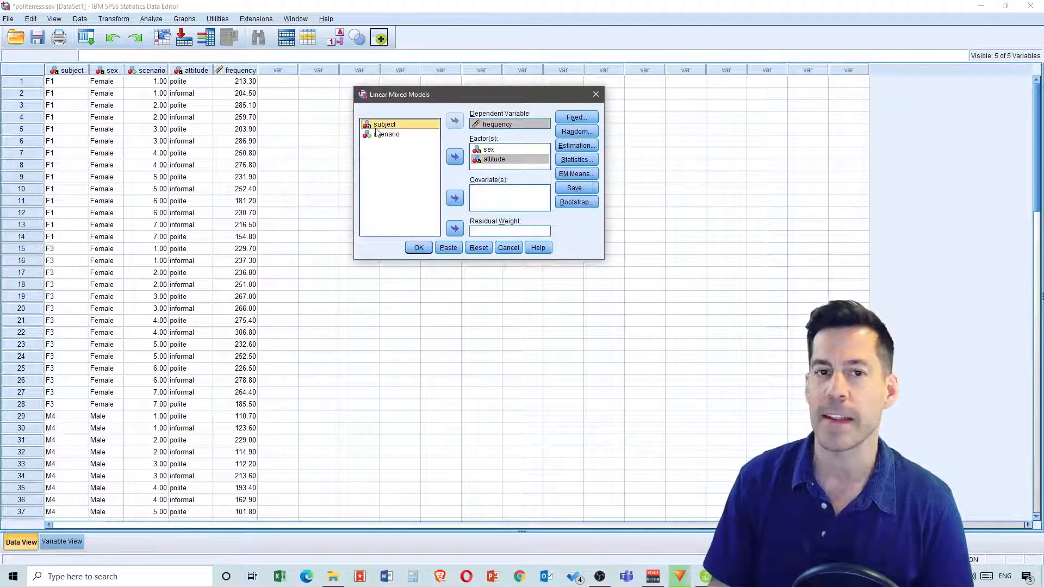
{"action": "left_click", "coordinate": [455, 158]}
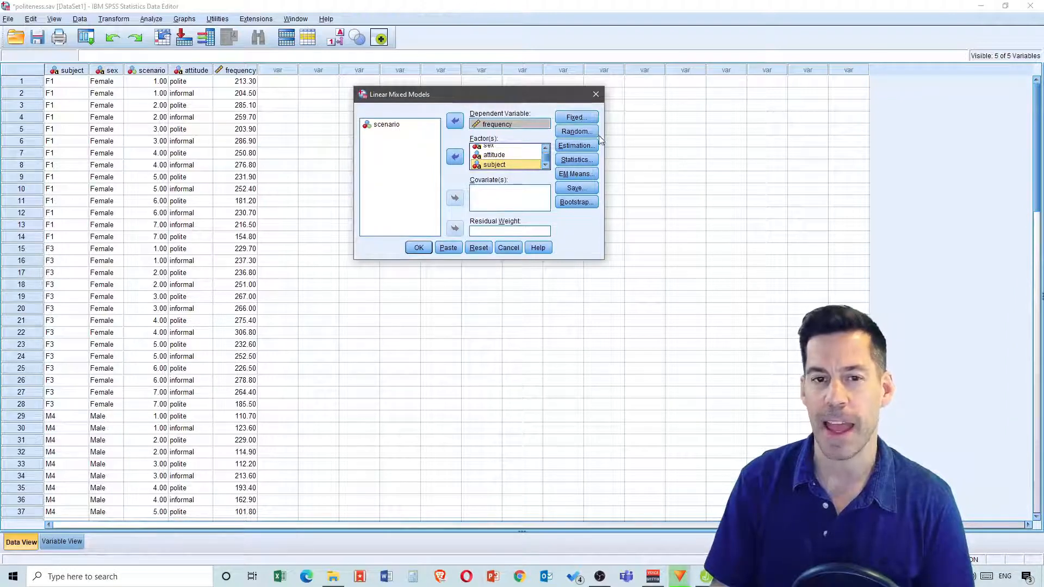
Define the fixed effects as a factorial of sex and attitude, including the sex*attitude interaction
{"action": "left_click", "coordinate": [573, 119]}
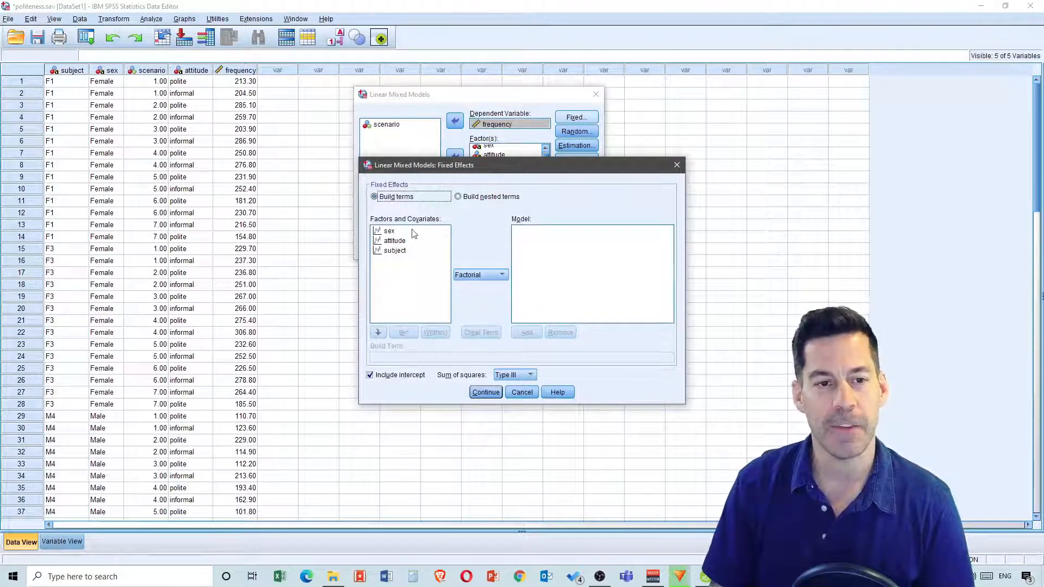
{"action": "left_click", "coordinate": [389, 231]}
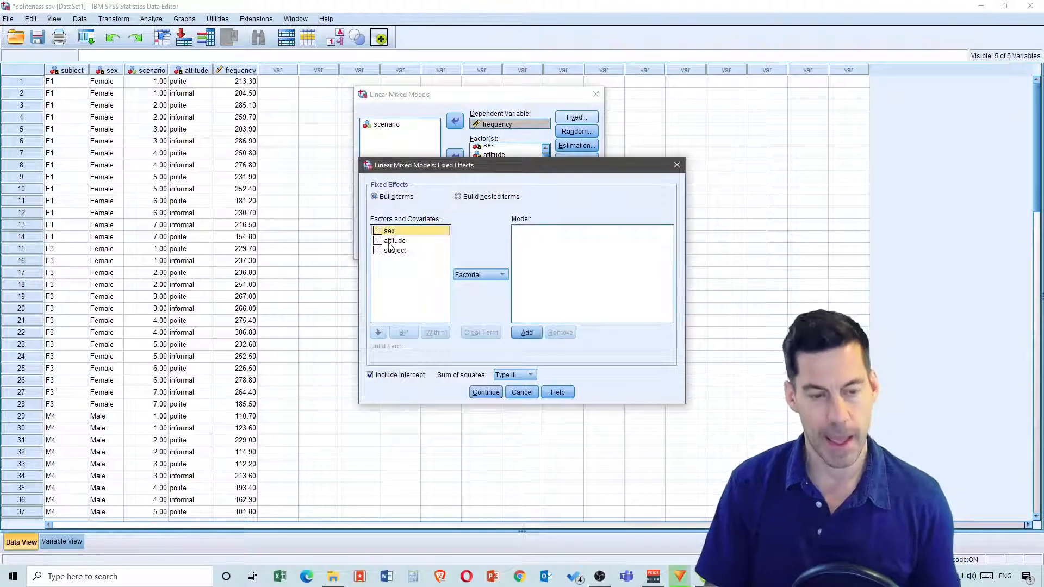
{"action": "left_click", "coordinate": [401, 241], "text": "ctrl"}
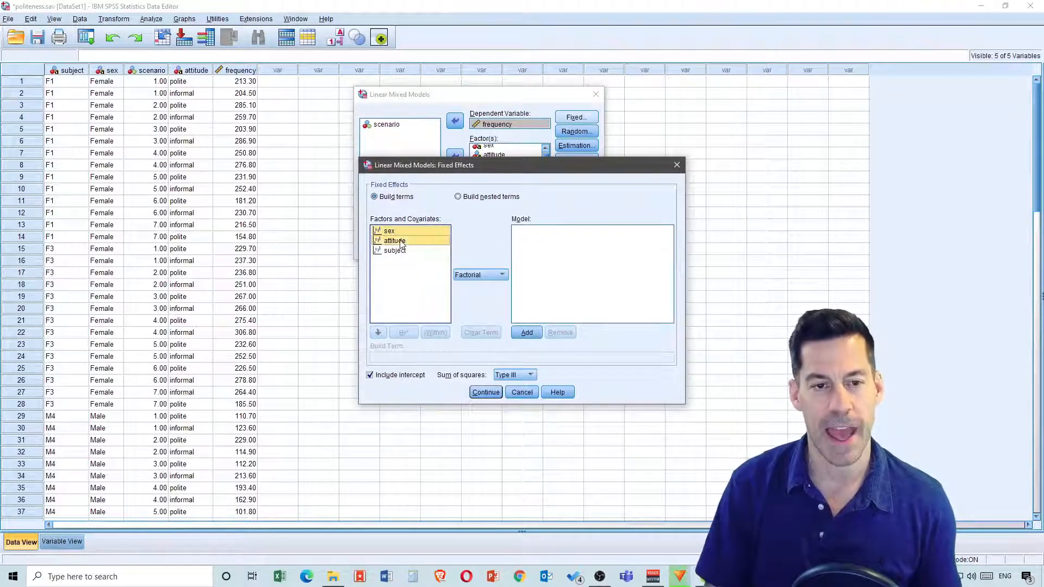
{"action": "left_click", "coordinate": [531, 333]}
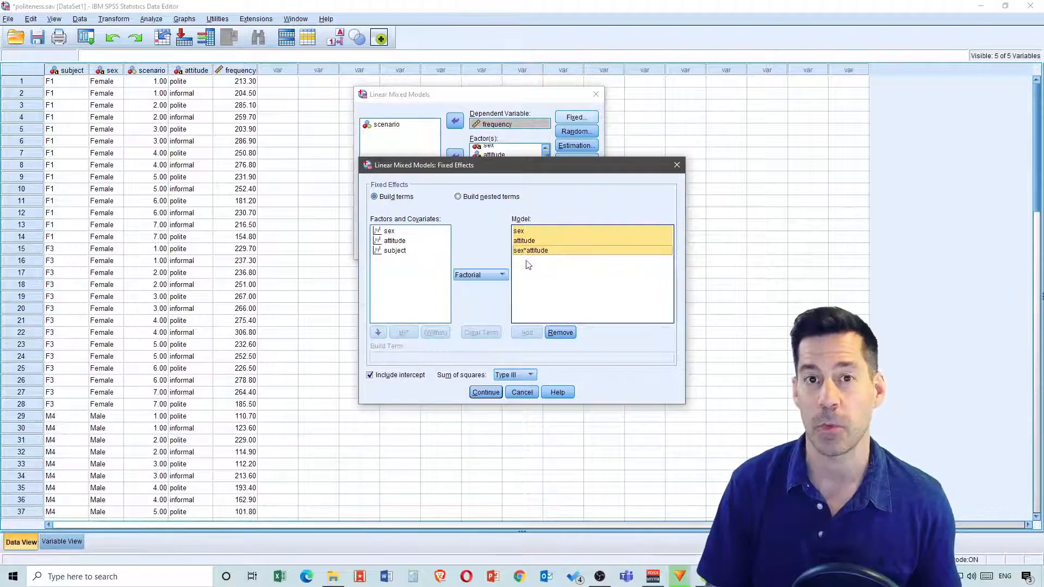
{"action": "left_click", "coordinate": [488, 393]}
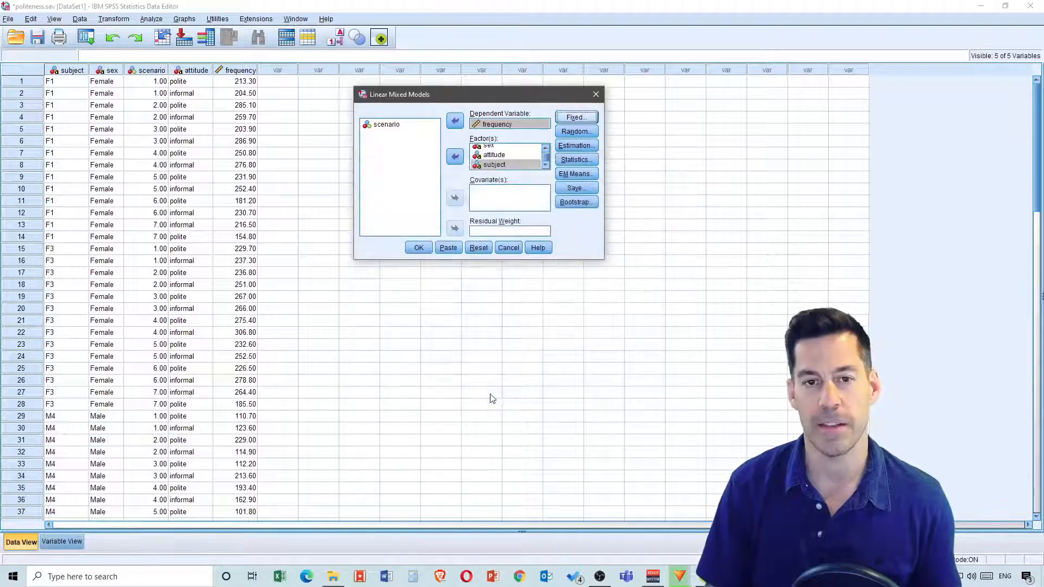
Add subject as a random effect in the mixed model
{"action": "left_click", "coordinate": [578, 132]}
{"action": "left_click", "coordinate": [399, 240]}
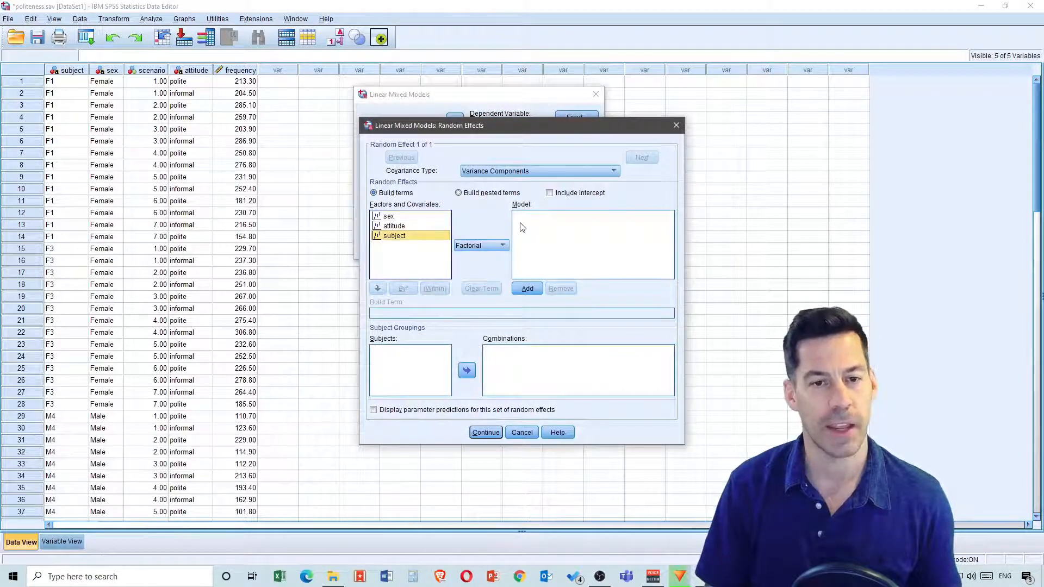
{"action": "left_click", "coordinate": [527, 288]}
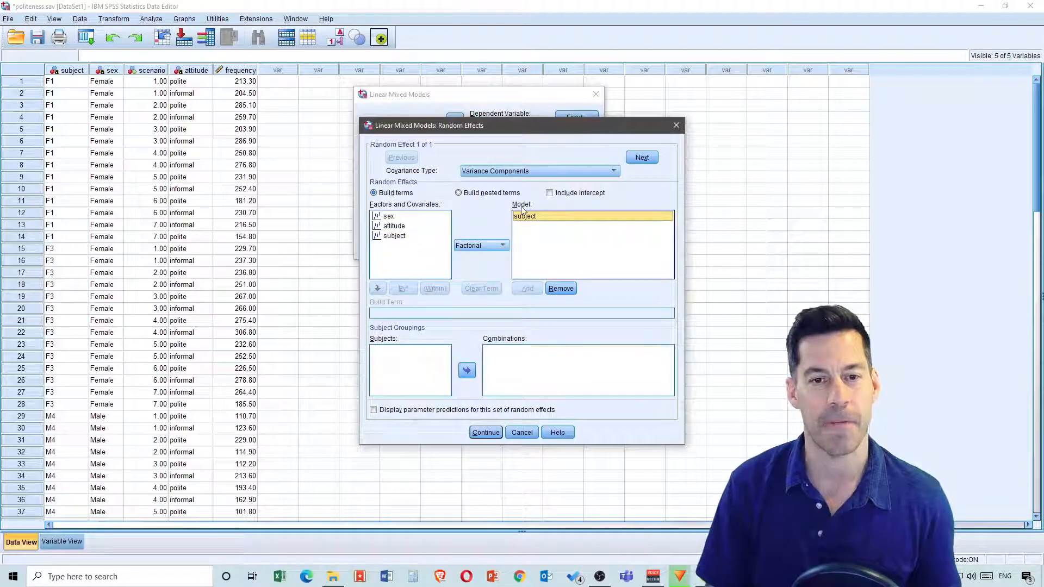
{"action": "left_click", "coordinate": [485, 433]}
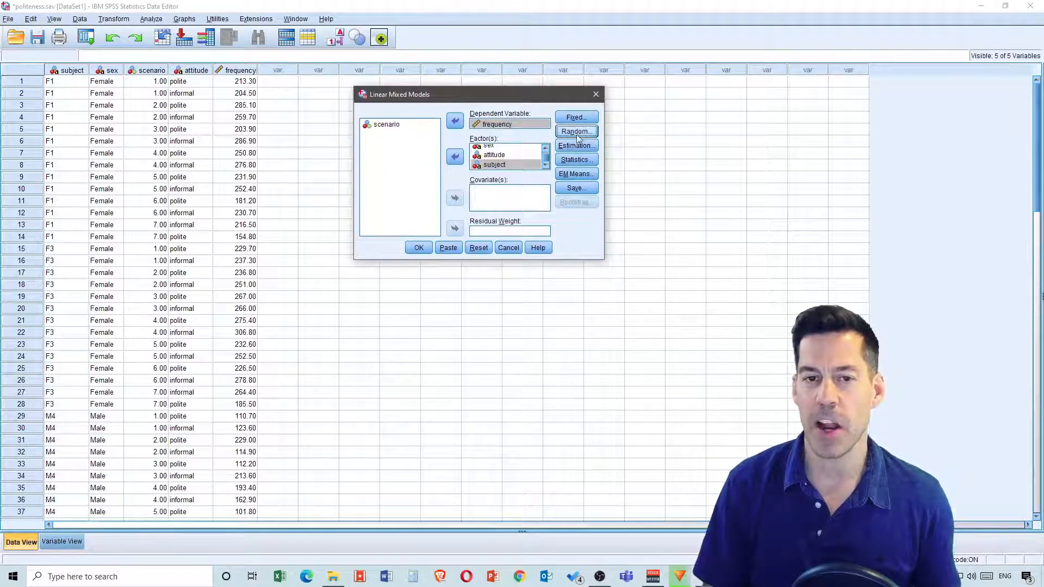
Request descriptive statistics and parameter estimates for fixed effects in the model's statistics output
{"action": "left_click", "coordinate": [574, 158]}
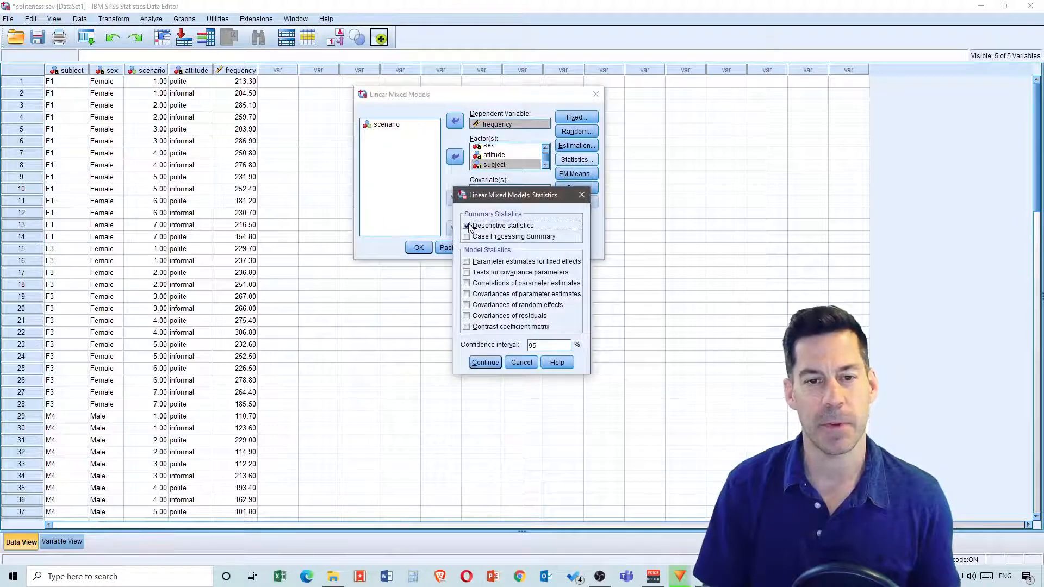
{"action": "left_click", "coordinate": [466, 262]}
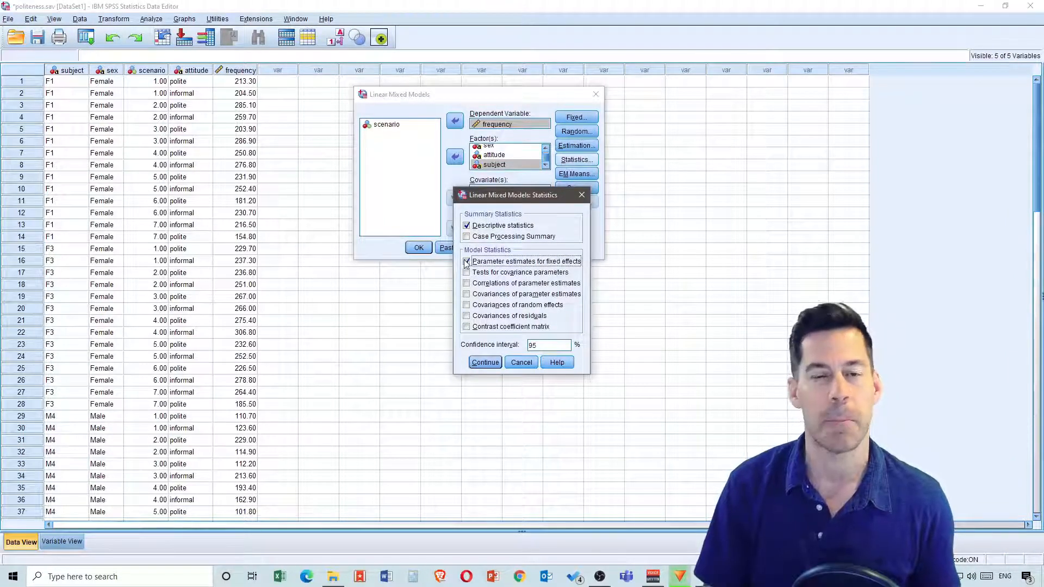
{"action": "left_click", "coordinate": [485, 363]}
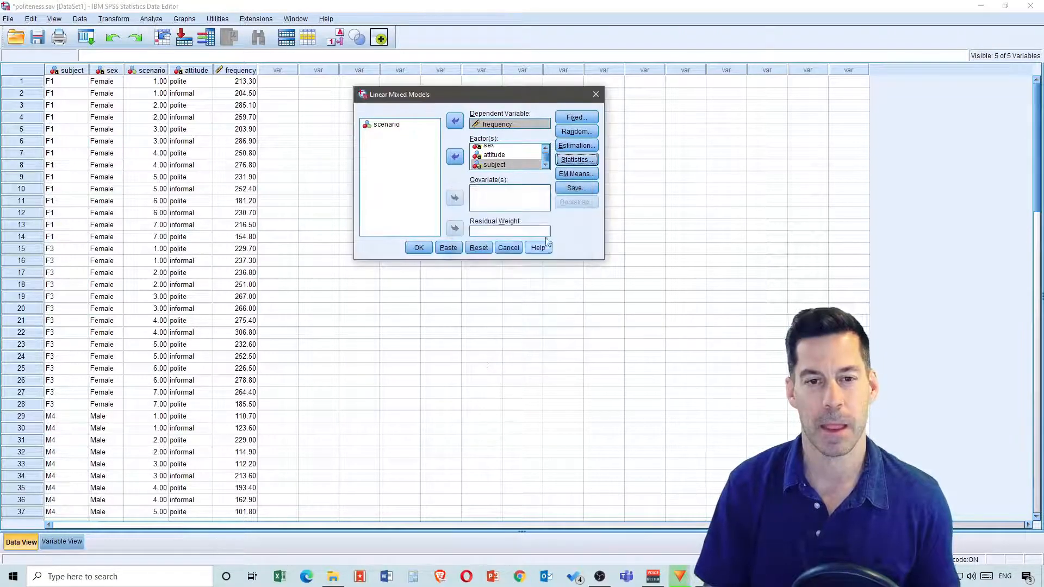
Request estimated marginal means for (OVERALL), sex, attitude and sex*attitude, comparing main effects with the Bonferroni adjustment
{"action": "left_click", "coordinate": [570, 174]}
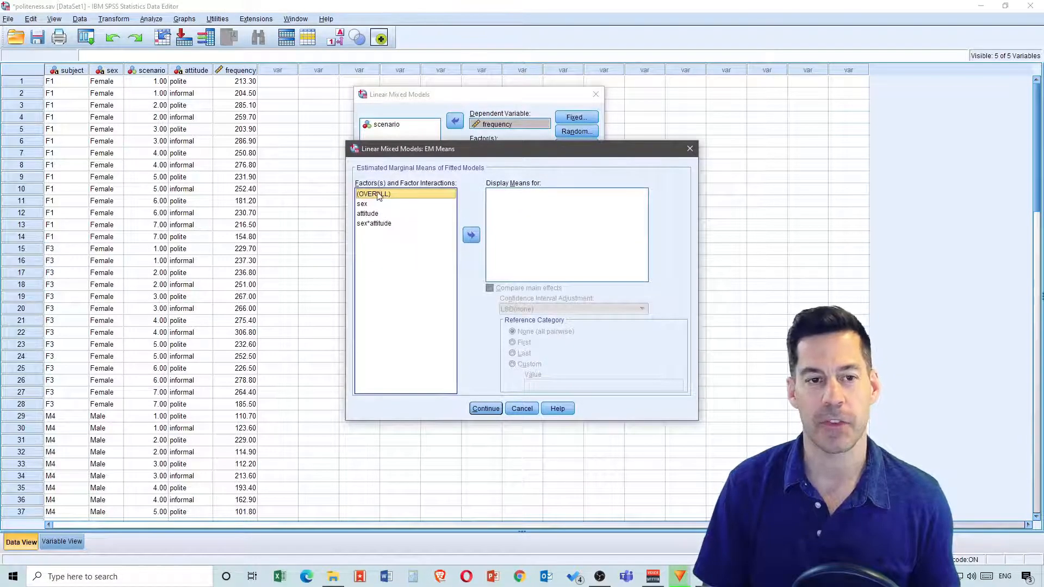
{"action": "left_click", "coordinate": [373, 224], "text": "shift"}
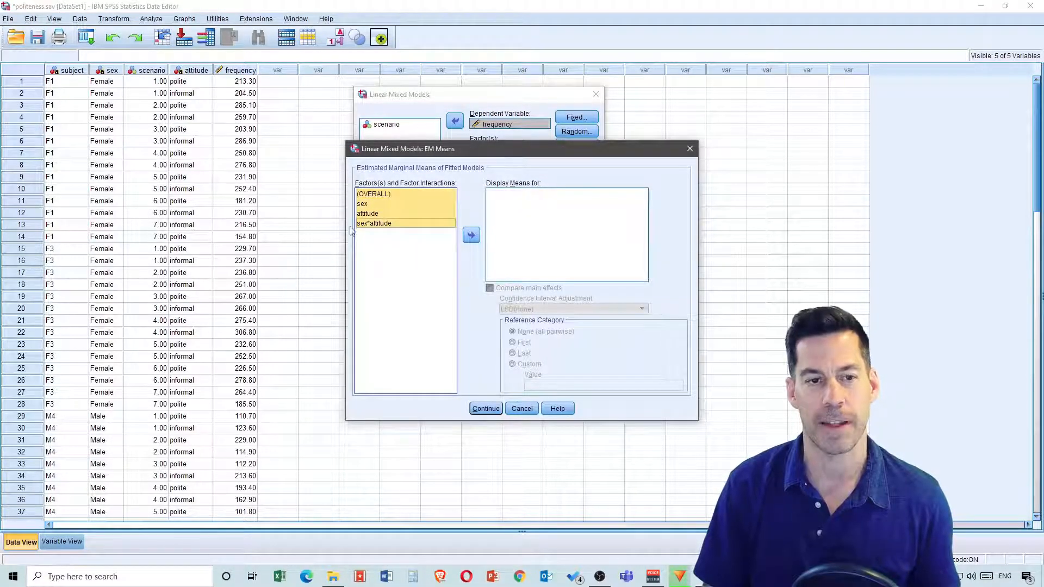
{"action": "left_click", "coordinate": [471, 235]}
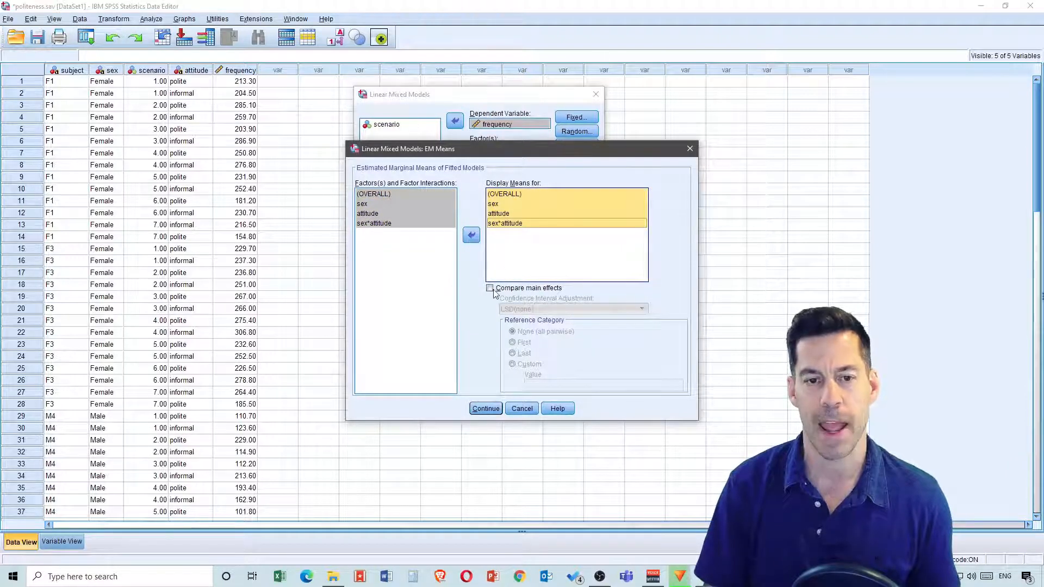
{"action": "left_click", "coordinate": [490, 289]}
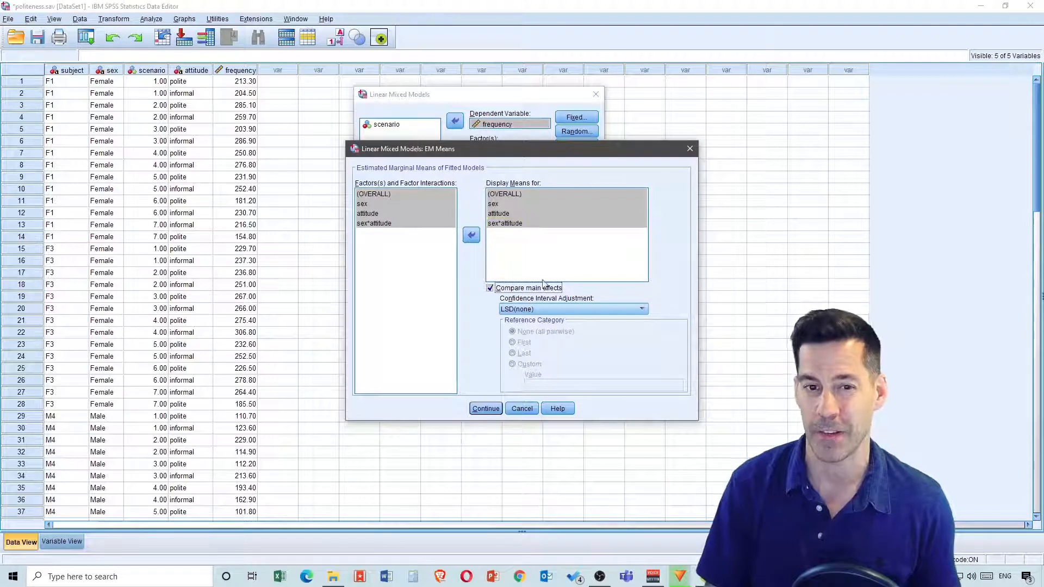
{"action": "left_click", "coordinate": [570, 311]}
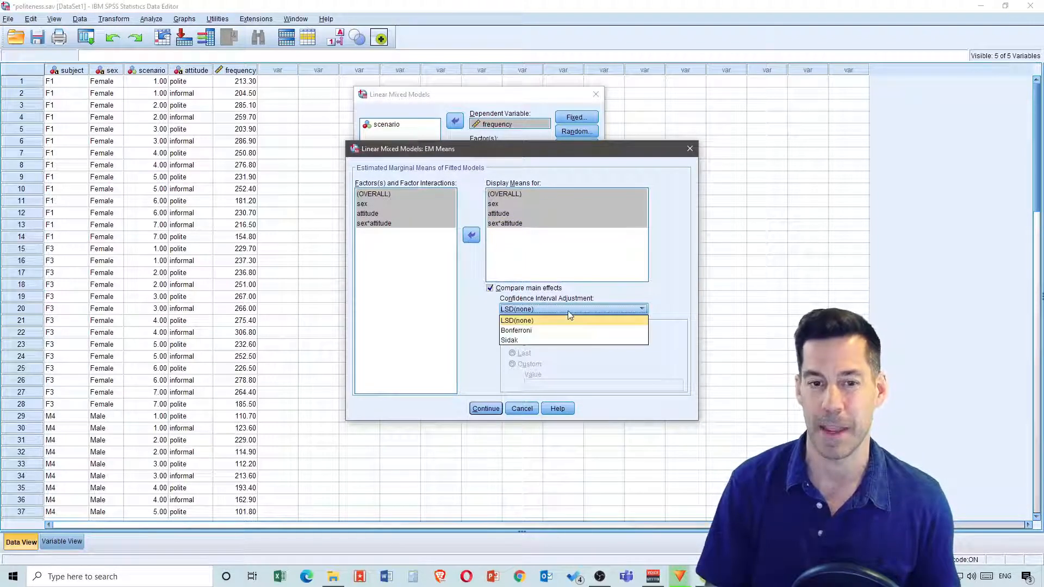
{"action": "left_click", "coordinate": [538, 331]}
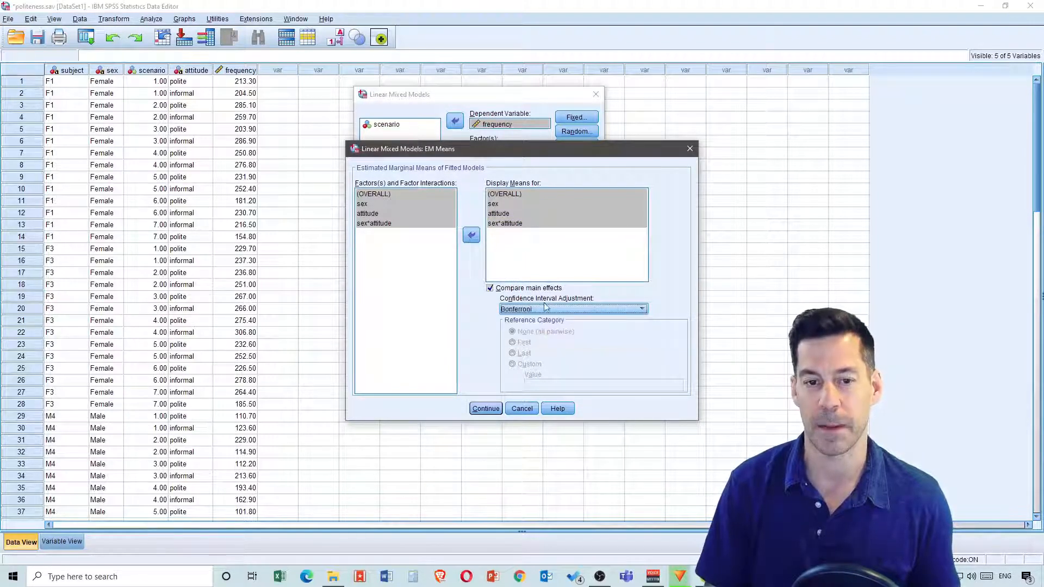
{"action": "left_click", "coordinate": [486, 411]}
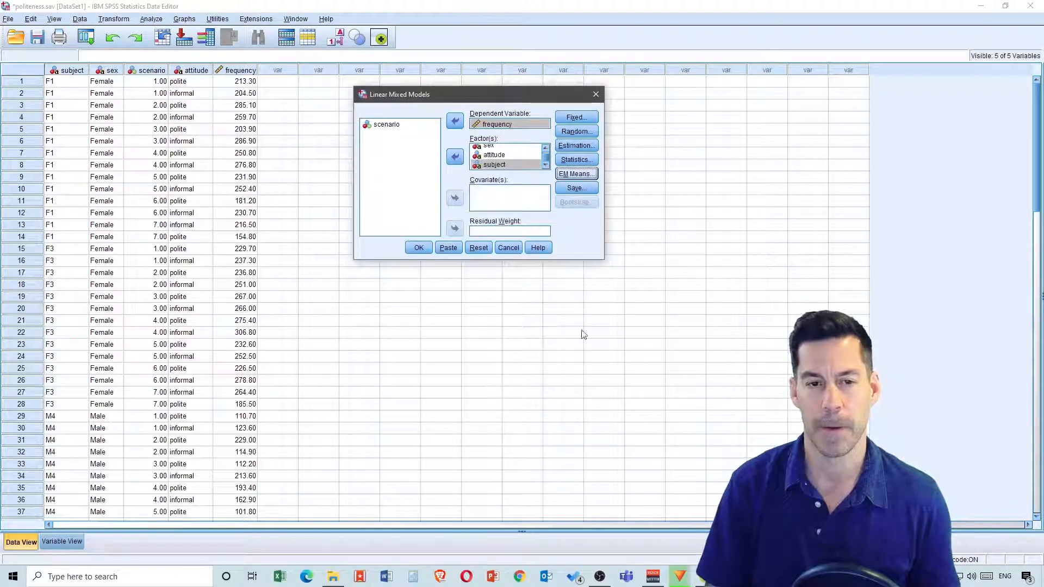
Run the mixed model analysis and examine the Type III tests and estimates of fixed effects in the output
{"action": "left_click", "coordinate": [427, 247]}
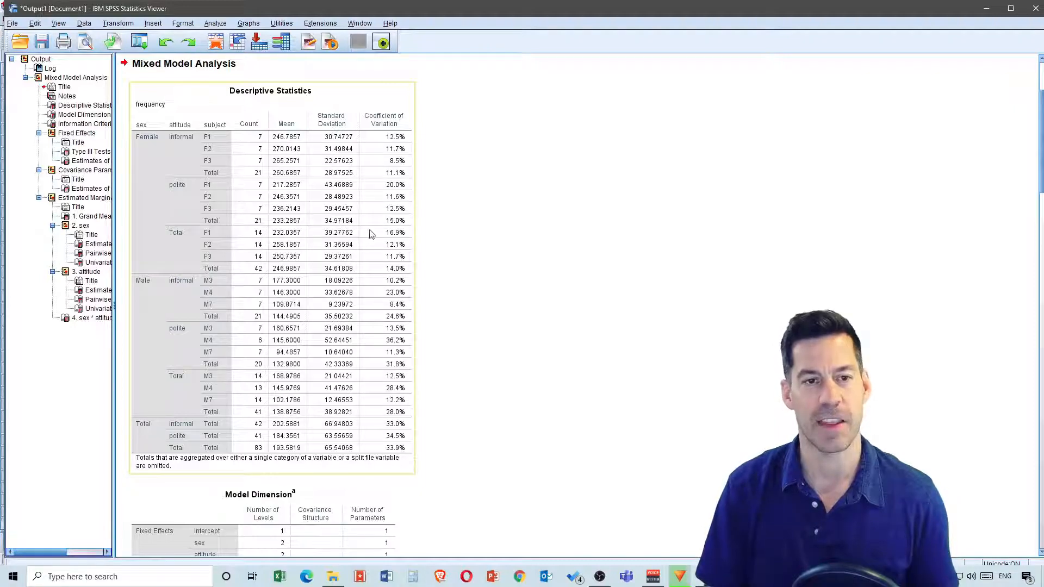
{"action": "scroll", "coordinate": [478, 239], "scroll_direction": "down", "scroll_amount": 10}
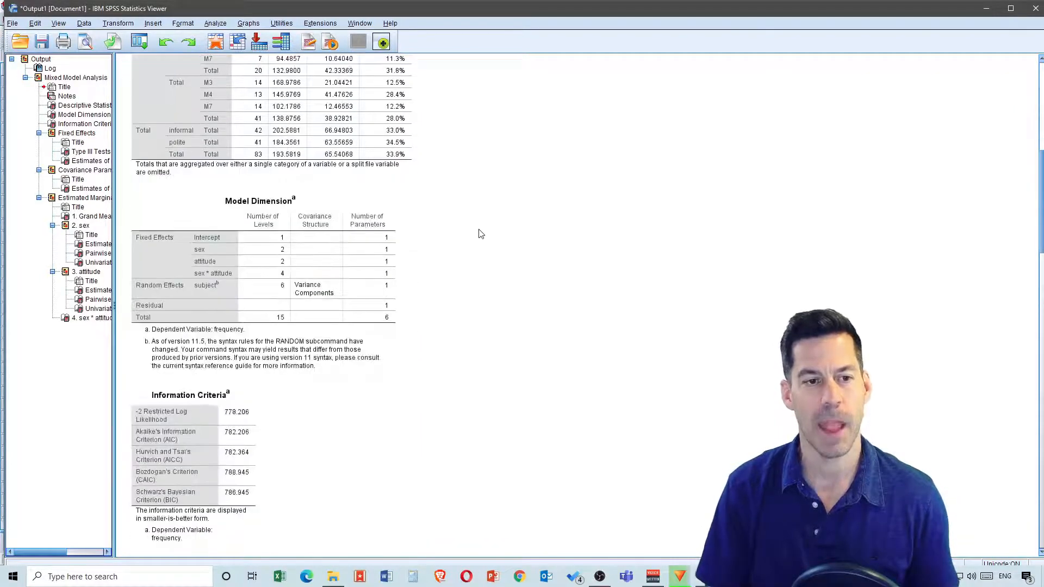
{"action": "scroll", "coordinate": [481, 234], "scroll_direction": "down", "scroll_amount": 12}
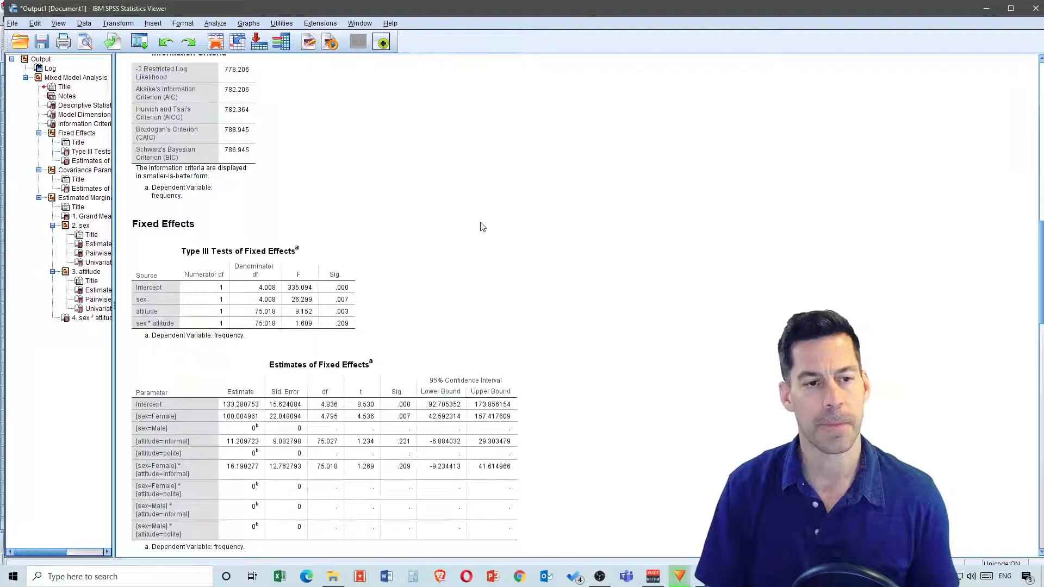
{"action": "scroll", "coordinate": [482, 227], "scroll_direction": "down", "scroll_amount": 5}
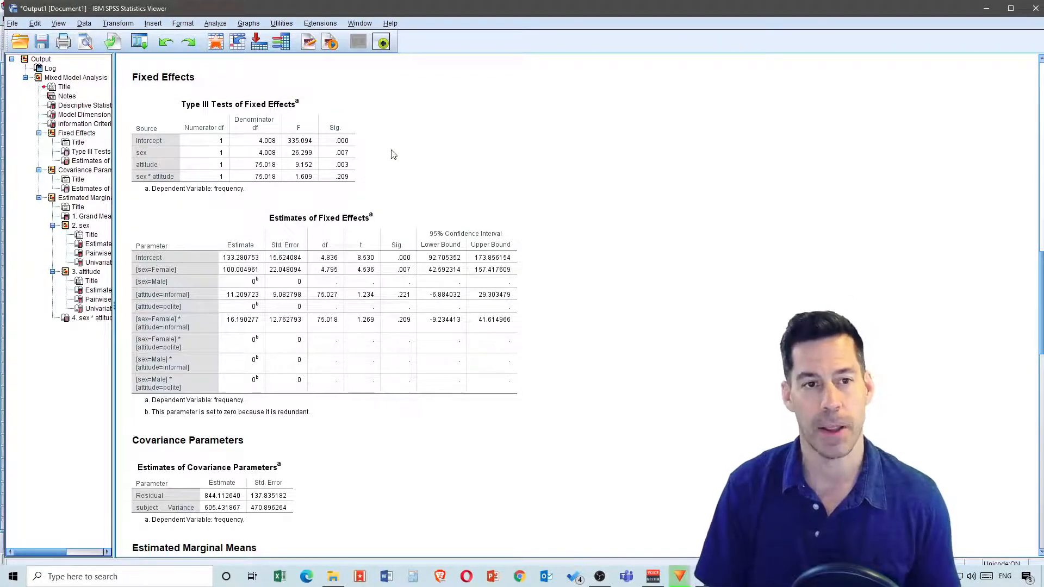
{"action": "left_click", "coordinate": [267, 154]}
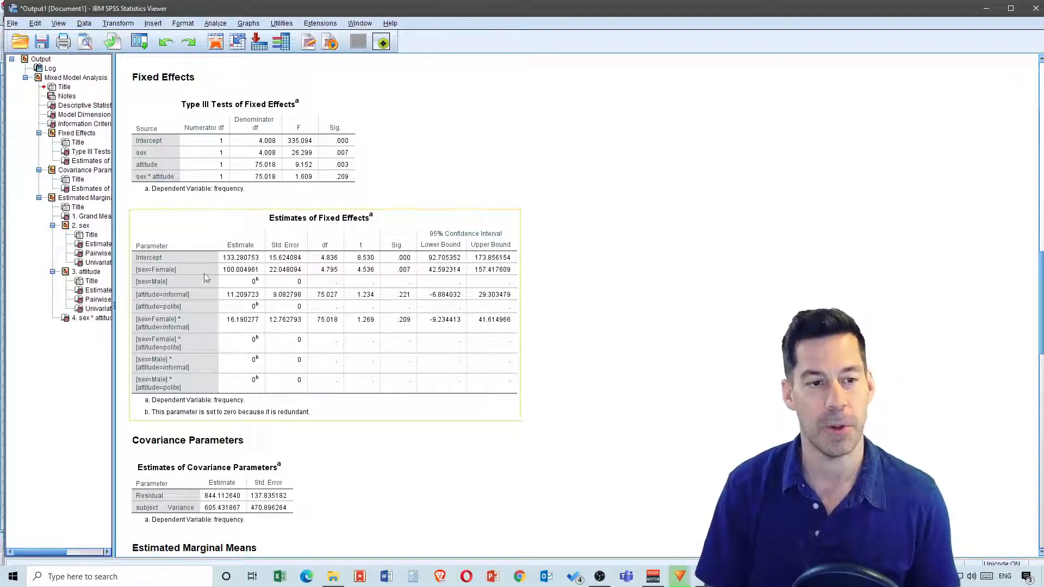
Examine the covariance parameters and the estimated marginal means and pairwise comparisons for sex, attitude and sex*attitude in the output
{"action": "scroll", "coordinate": [554, 257], "scroll_direction": "down", "scroll_amount": 3}
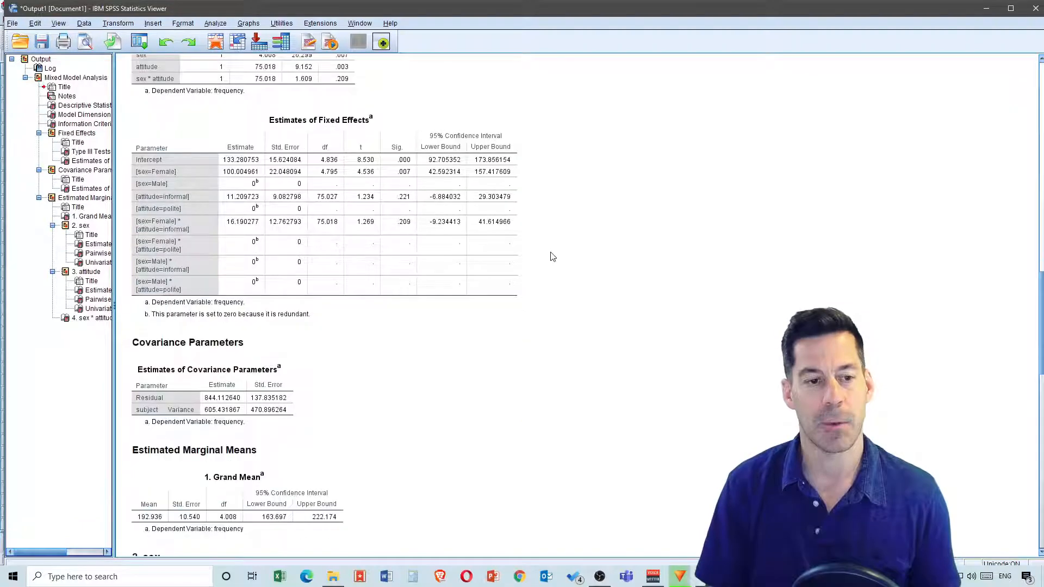
{"action": "scroll", "coordinate": [553, 256], "scroll_direction": "down", "scroll_amount": 5}
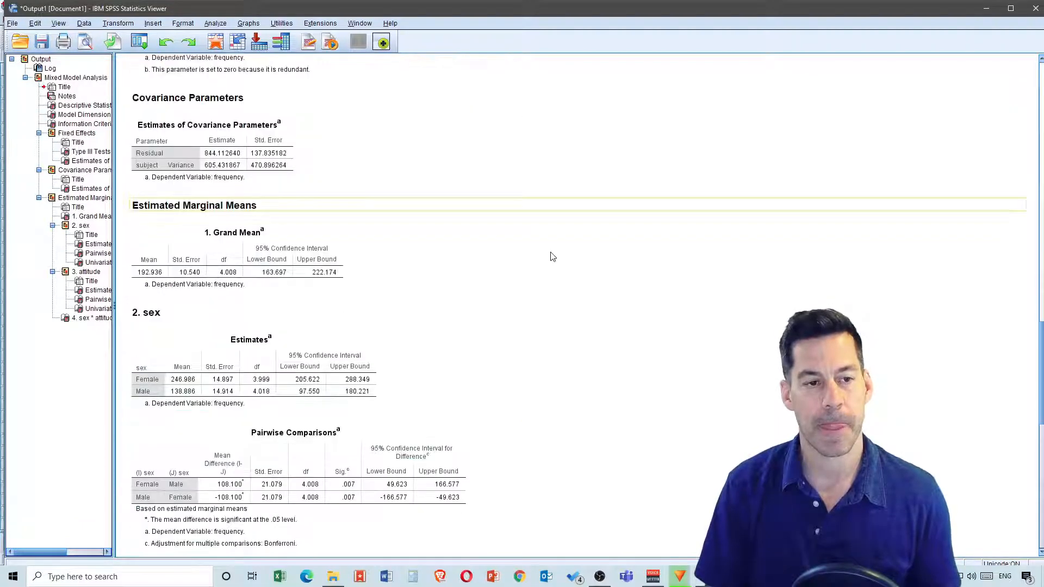
{"action": "scroll", "coordinate": [553, 257], "scroll_direction": "down", "scroll_amount": 2}
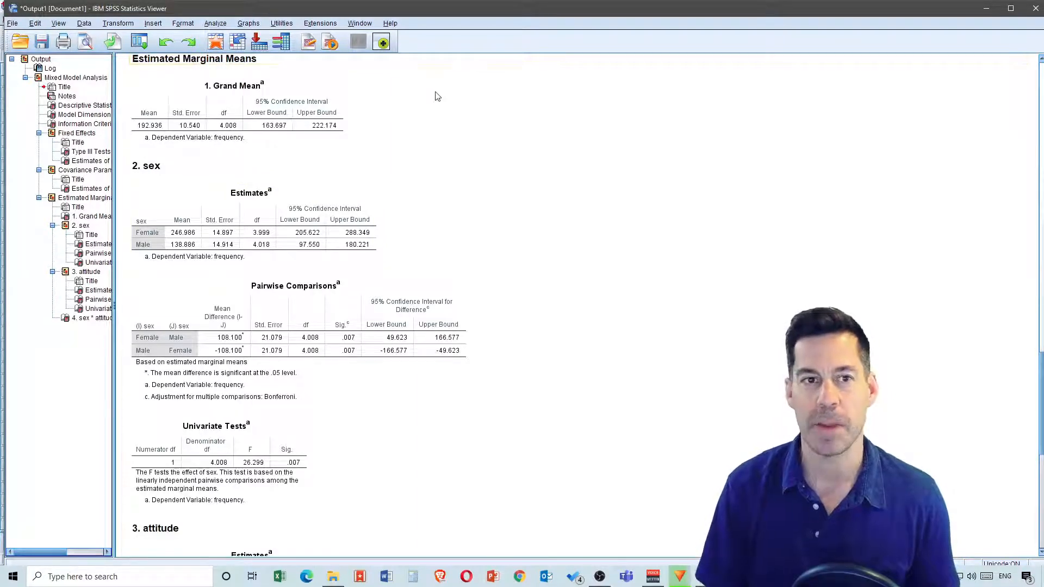
{"action": "scroll", "coordinate": [450, 124], "scroll_direction": "down", "scroll_amount": 3}
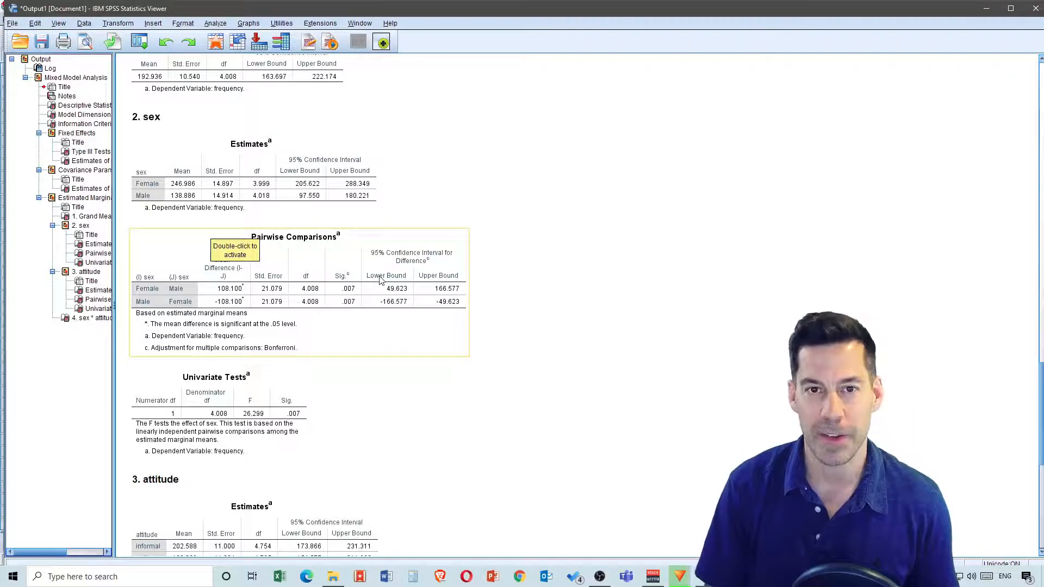
{"action": "scroll", "coordinate": [514, 248], "scroll_direction": "down", "scroll_amount": 3}
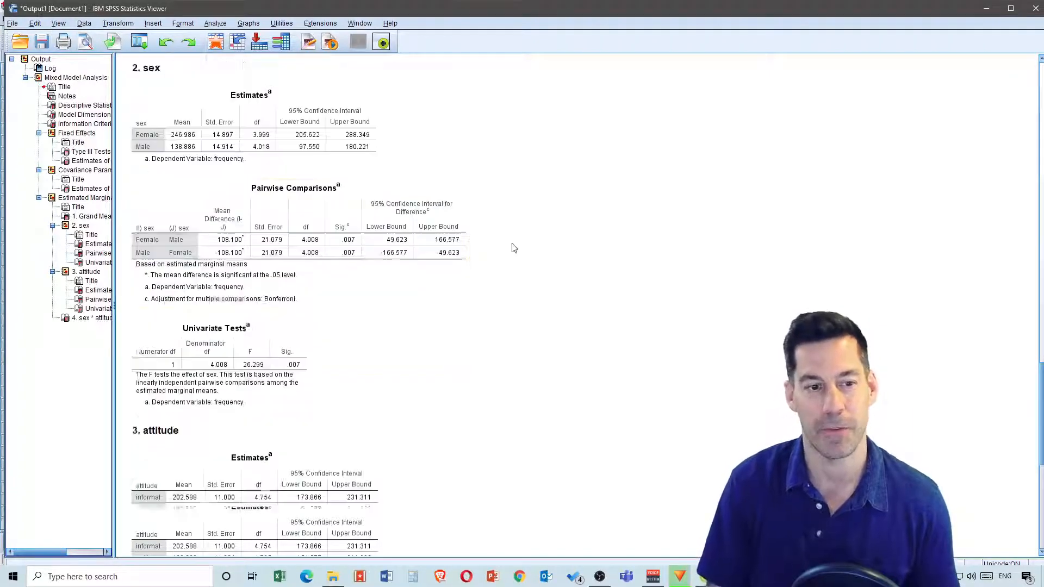
{"action": "scroll", "coordinate": [514, 248], "scroll_direction": "down", "scroll_amount": 3}
{"action": "scroll", "coordinate": [514, 248], "scroll_direction": "down", "scroll_amount": 2}
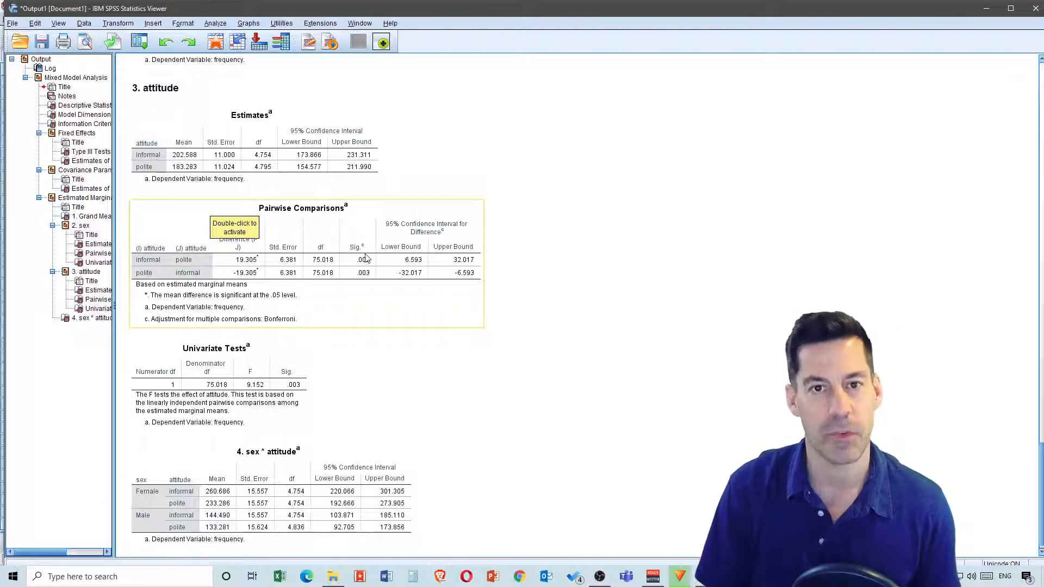
{"action": "scroll", "coordinate": [366, 258], "scroll_direction": "down", "scroll_amount": 1}
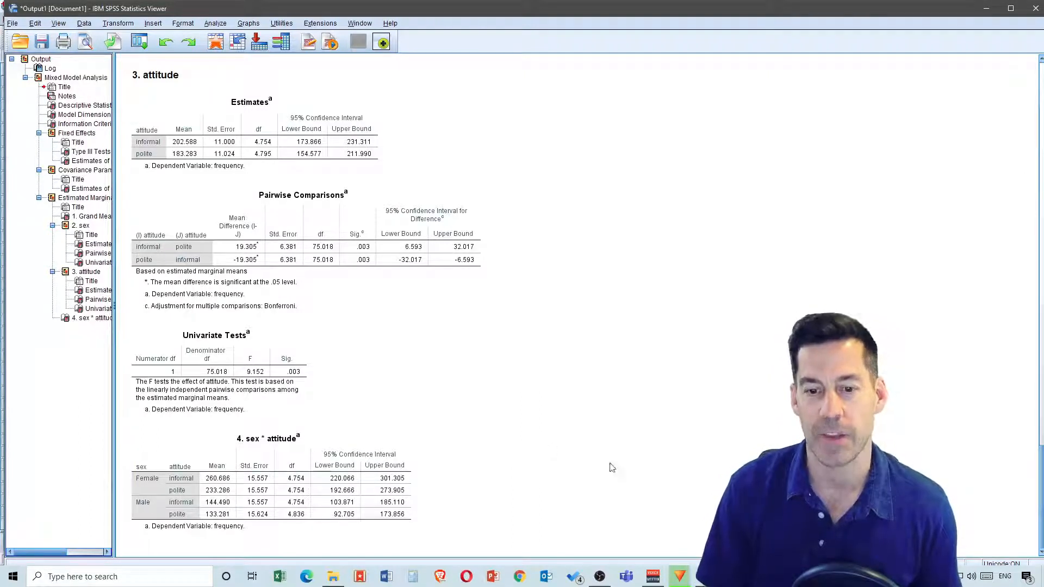
Switch to the empty JASP window and open the recent data file politeness.csv
{"action": "left_click", "coordinate": [705, 579]}
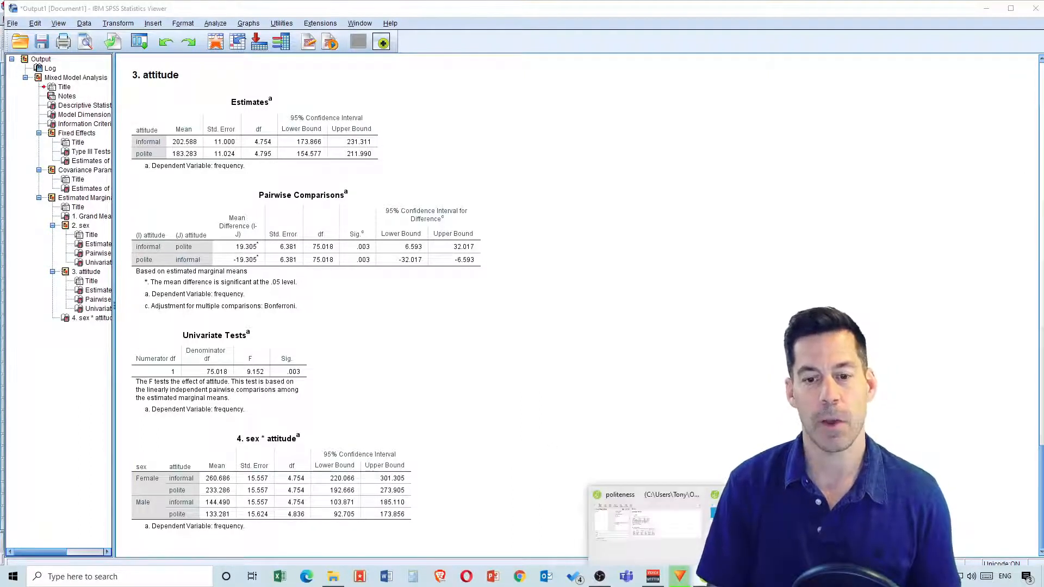
{"action": "left_click", "coordinate": [761, 526]}
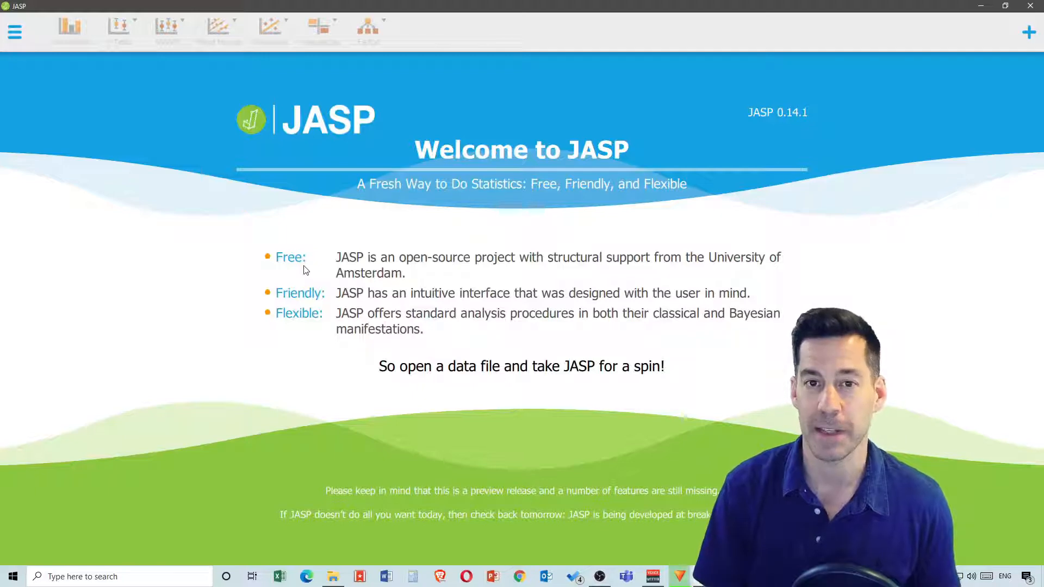
{"action": "left_click", "coordinate": [19, 40]}
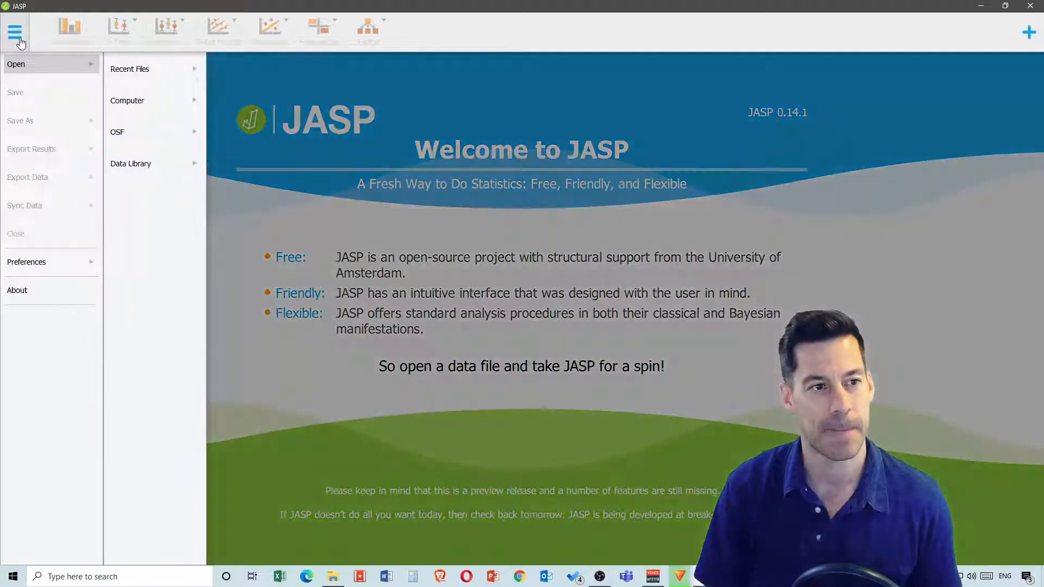
{"action": "left_click", "coordinate": [150, 78]}
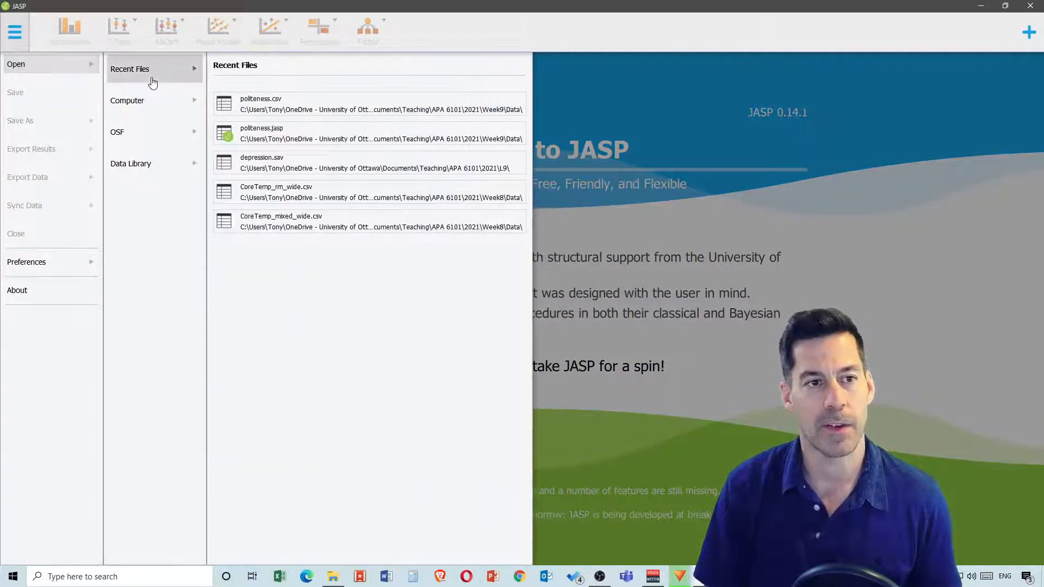
{"action": "left_click", "coordinate": [263, 111]}
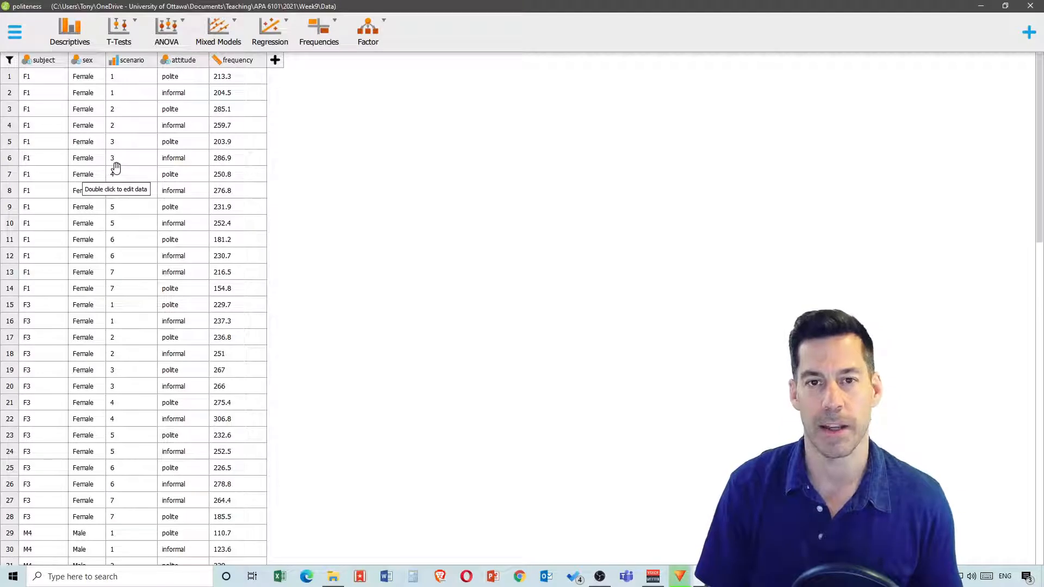
Start a classical Linear Mixed Models analysis with frequency as the dependent variable
{"action": "left_click", "coordinate": [237, 34]}
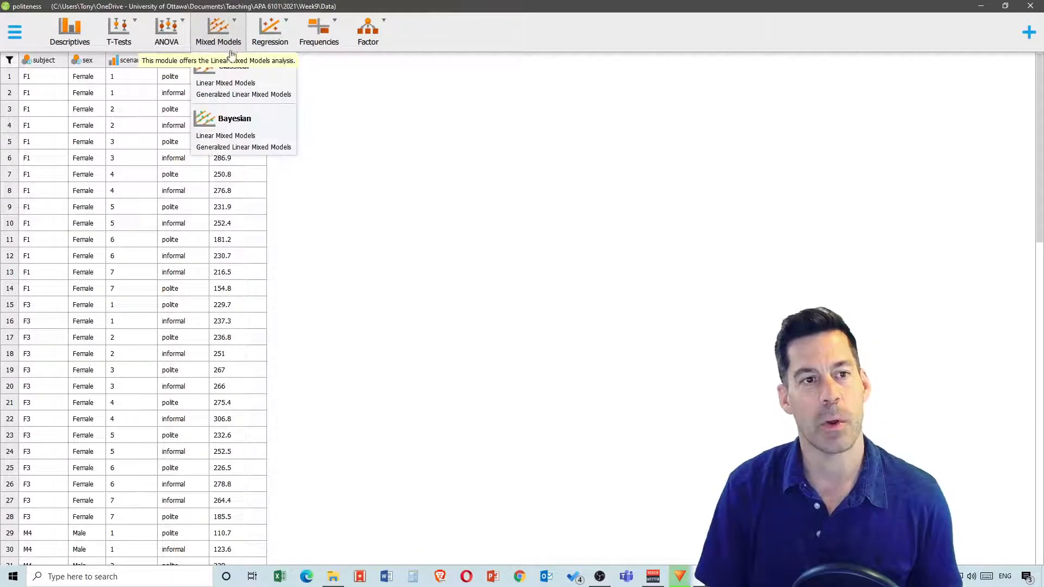
{"action": "left_click", "coordinate": [232, 87]}
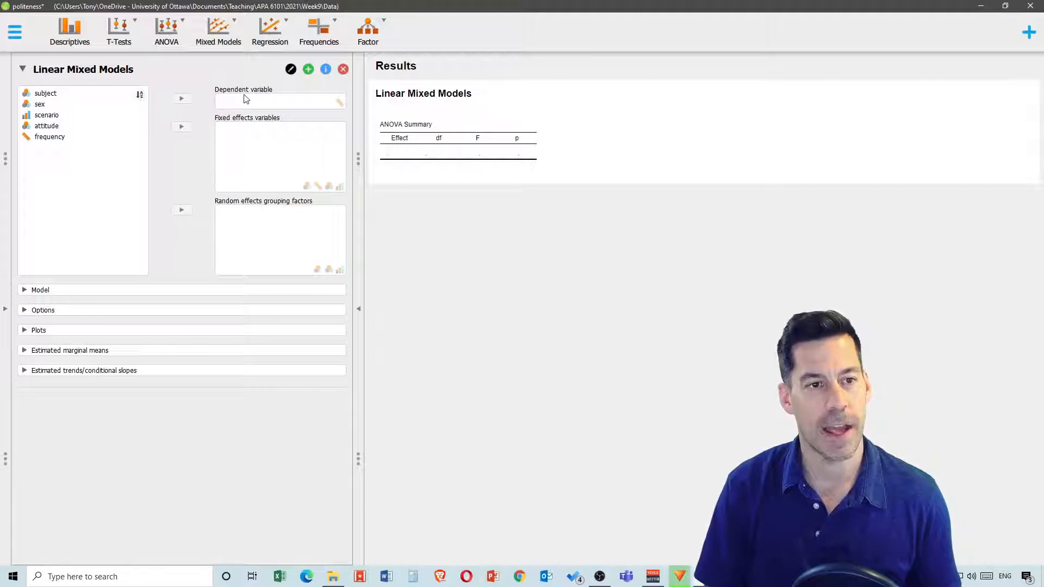
{"action": "left_click", "coordinate": [70, 137]}
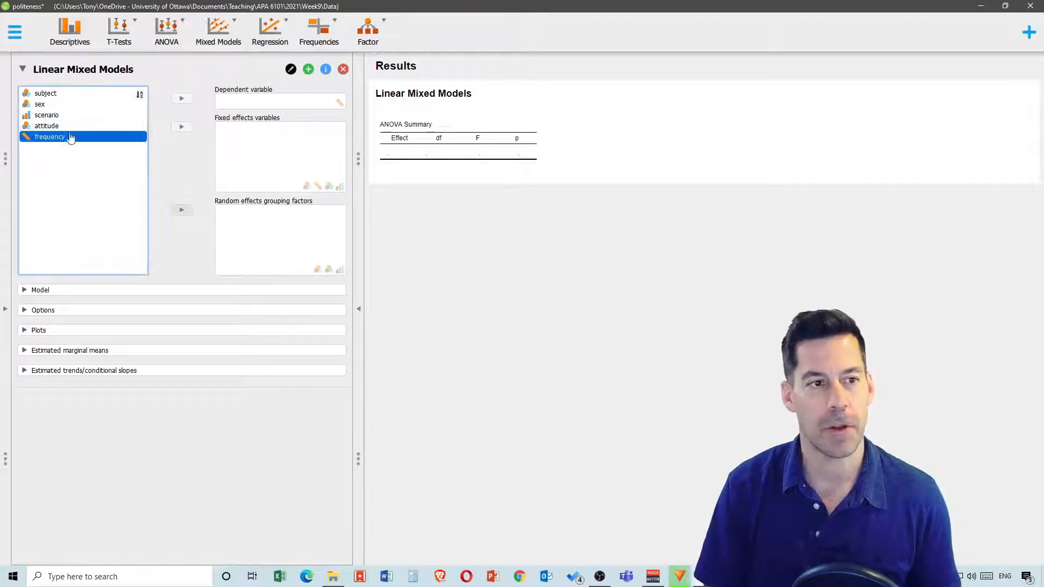
{"action": "left_click", "coordinate": [182, 99]}
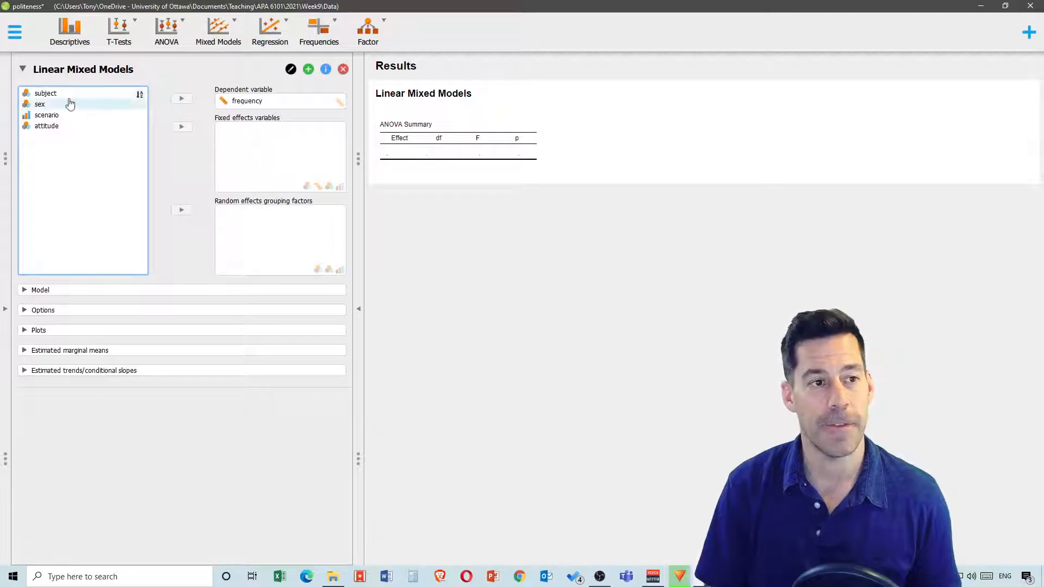
Assign sex and attitude as fixed effects variables and subject as the random effects grouping factor
{"action": "left_click", "coordinate": [55, 108]}
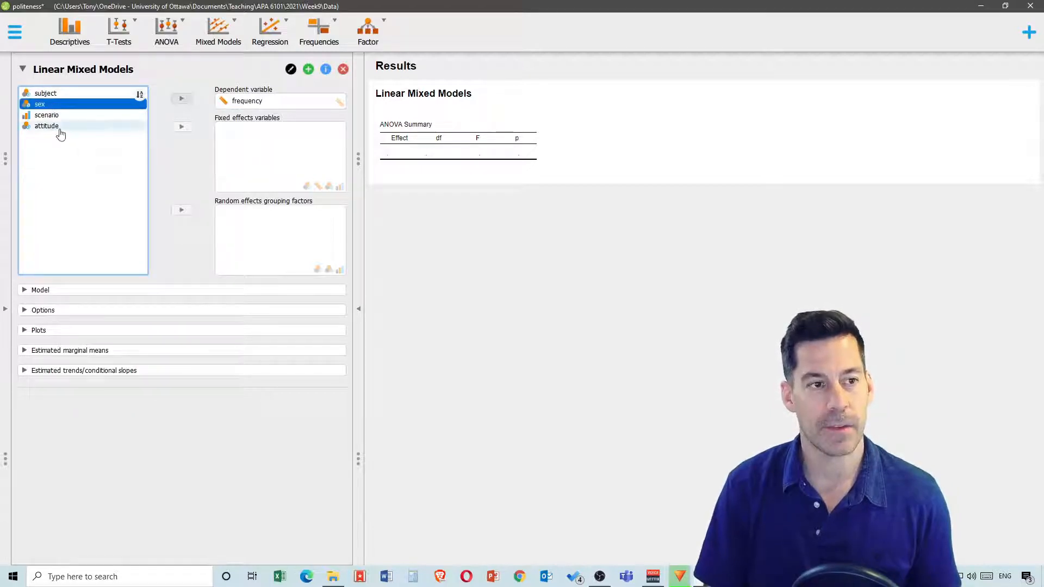
{"action": "left_click", "coordinate": [174, 128]}
{"action": "left_click", "coordinate": [61, 115]}
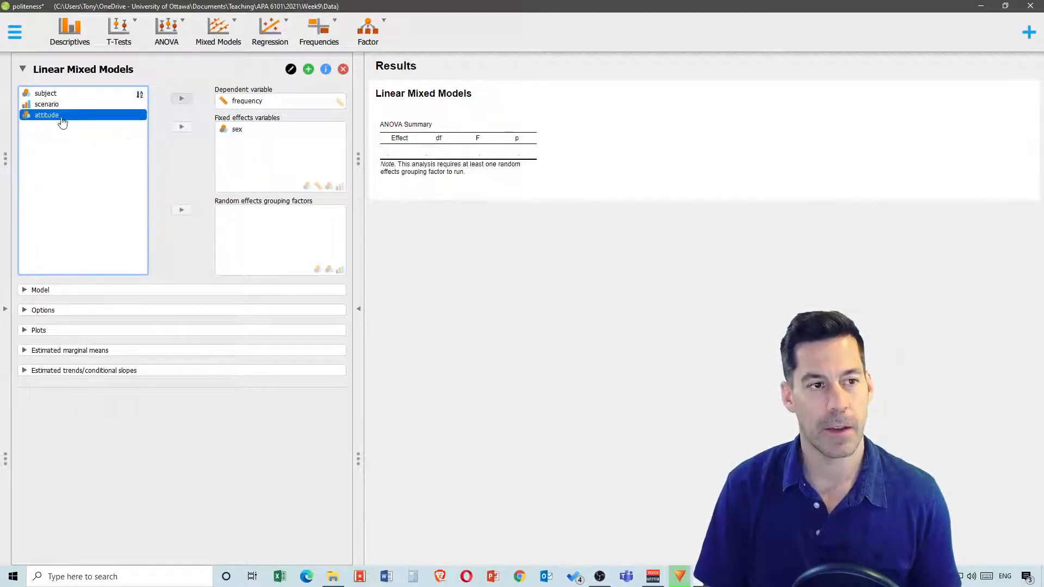
{"action": "left_click", "coordinate": [181, 128]}
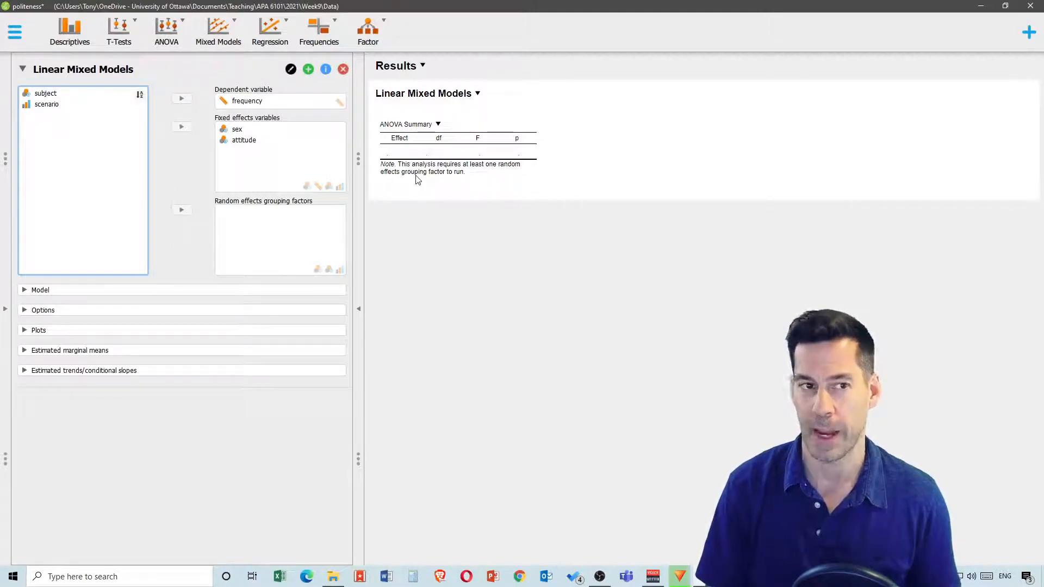
{"action": "left_click", "coordinate": [47, 94]}
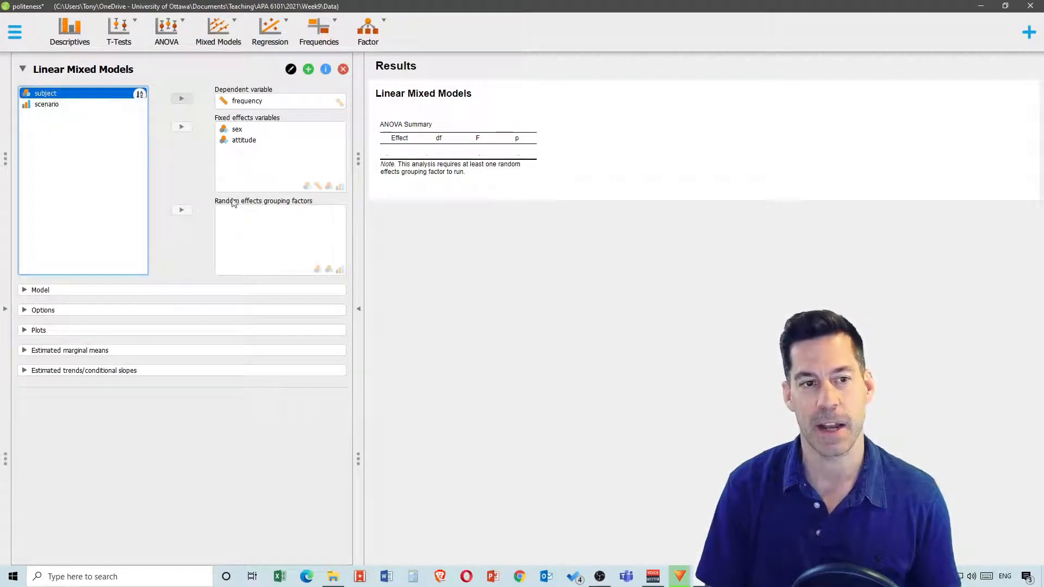
{"action": "left_click", "coordinate": [183, 210]}
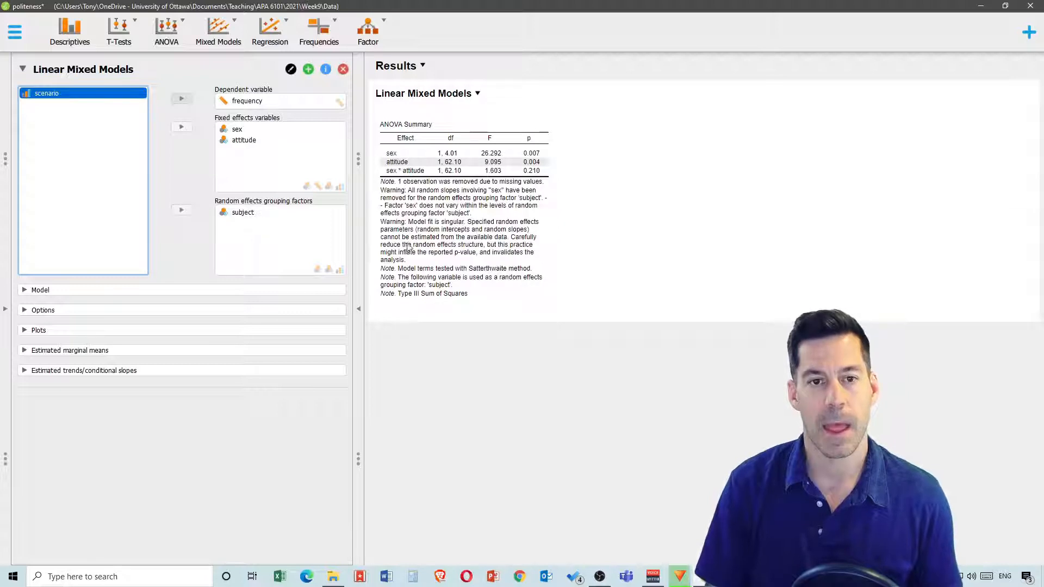
Remove the random slopes by subject for sex, attitude and sex * attitude from the model's random effects
{"action": "left_click", "coordinate": [24, 291]}
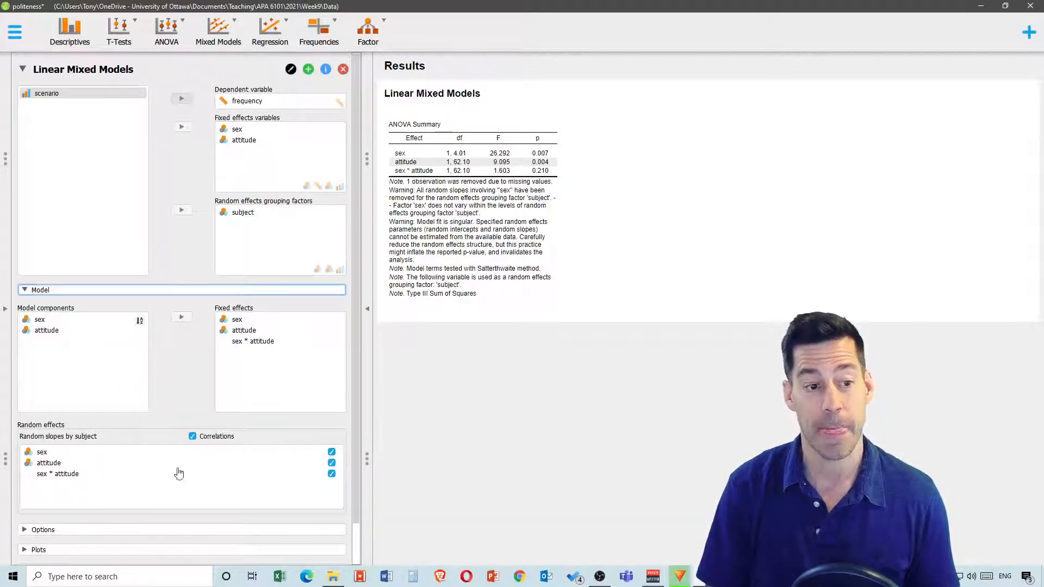
{"action": "left_click", "coordinate": [331, 461]}
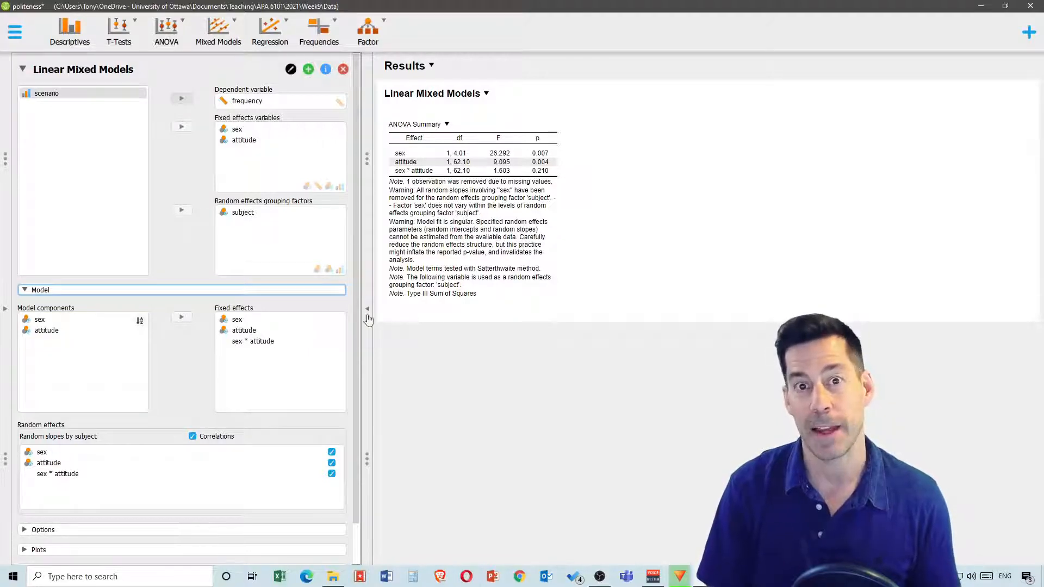
{"action": "left_click", "coordinate": [333, 456]}
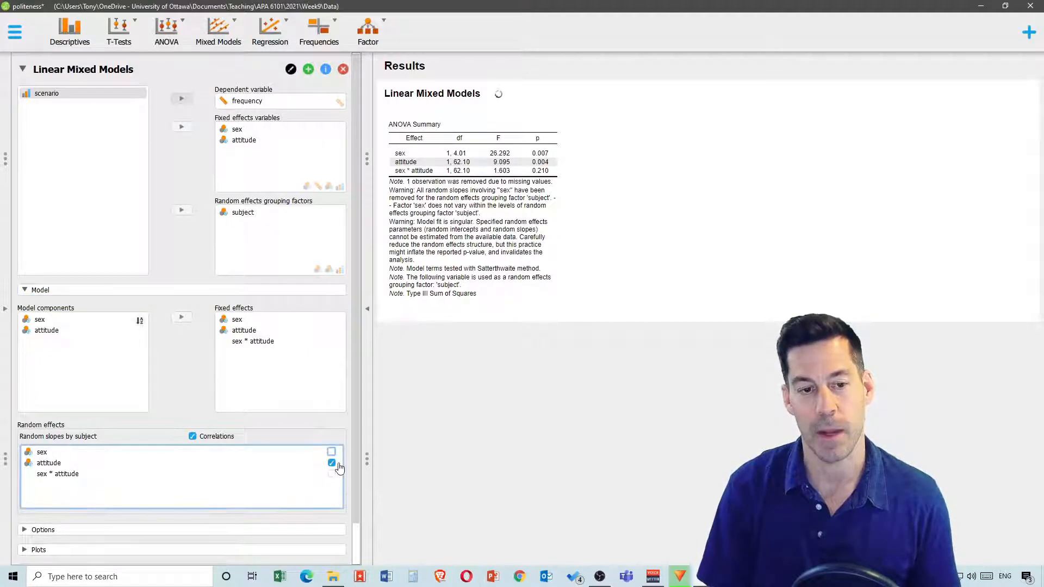
{"action": "left_click", "coordinate": [332, 464]}
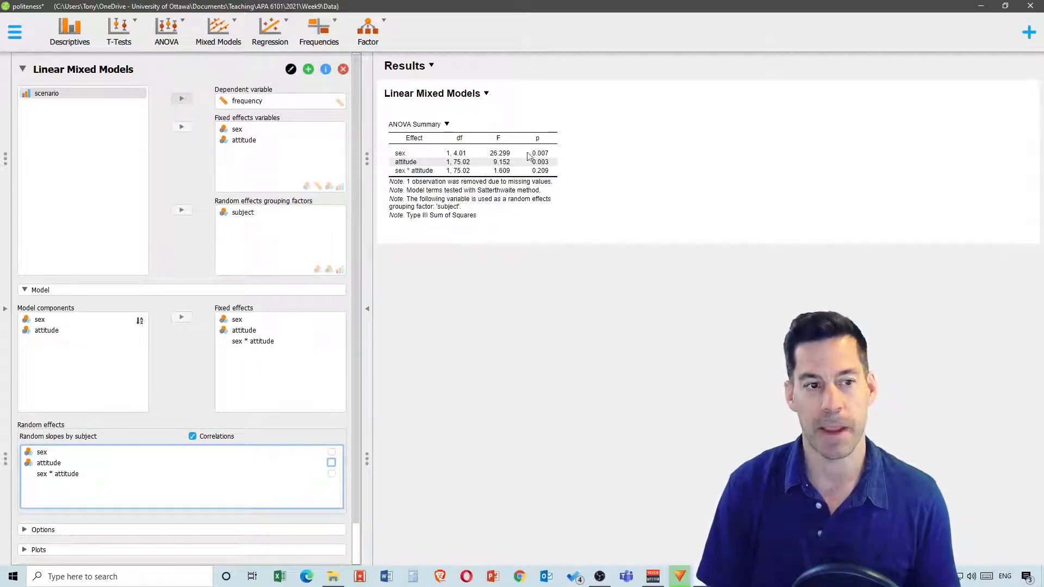
{"action": "left_click", "coordinate": [24, 292]}
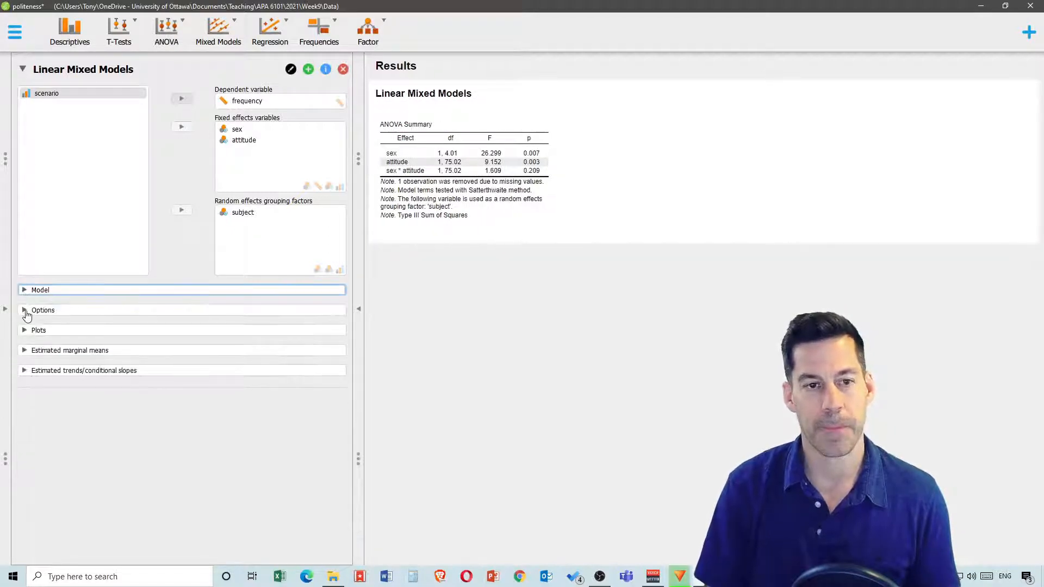
Add the model summary and fixed effects estimates to the mixed model results
{"action": "left_click", "coordinate": [28, 316]}
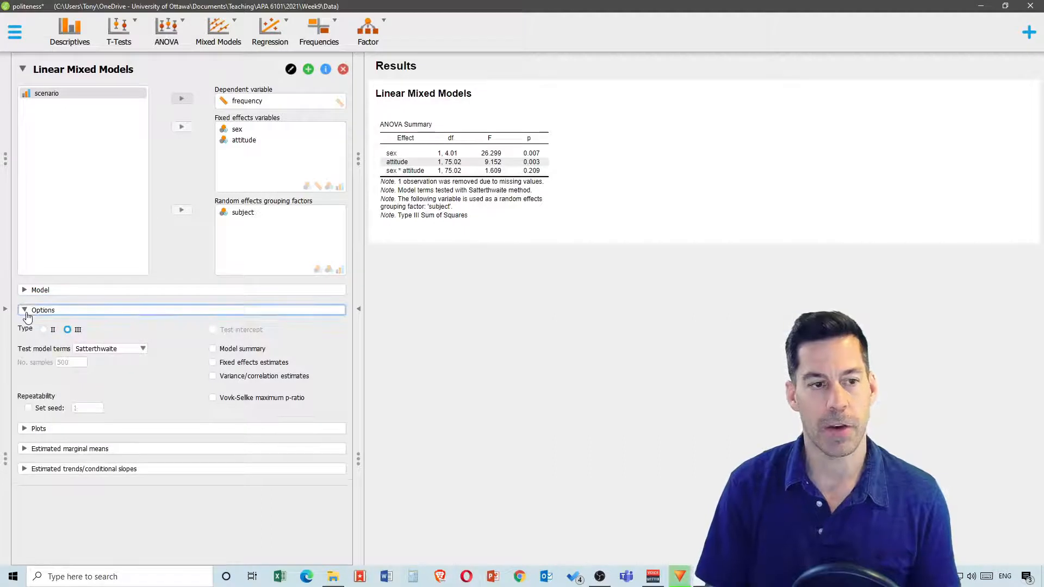
{"action": "left_click", "coordinate": [212, 349]}
{"action": "left_click", "coordinate": [212, 362]}
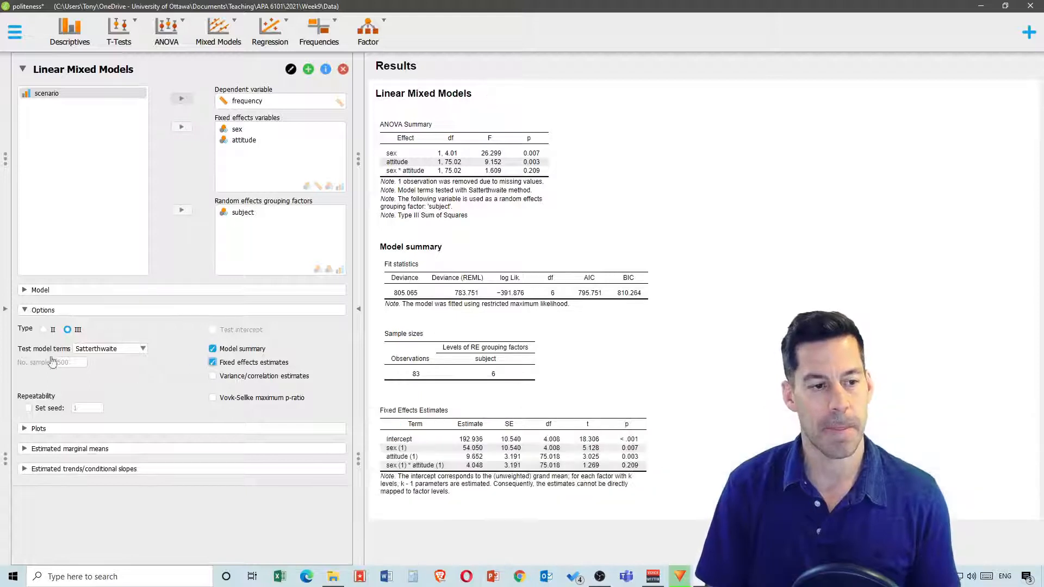
{"action": "left_click", "coordinate": [24, 311]}
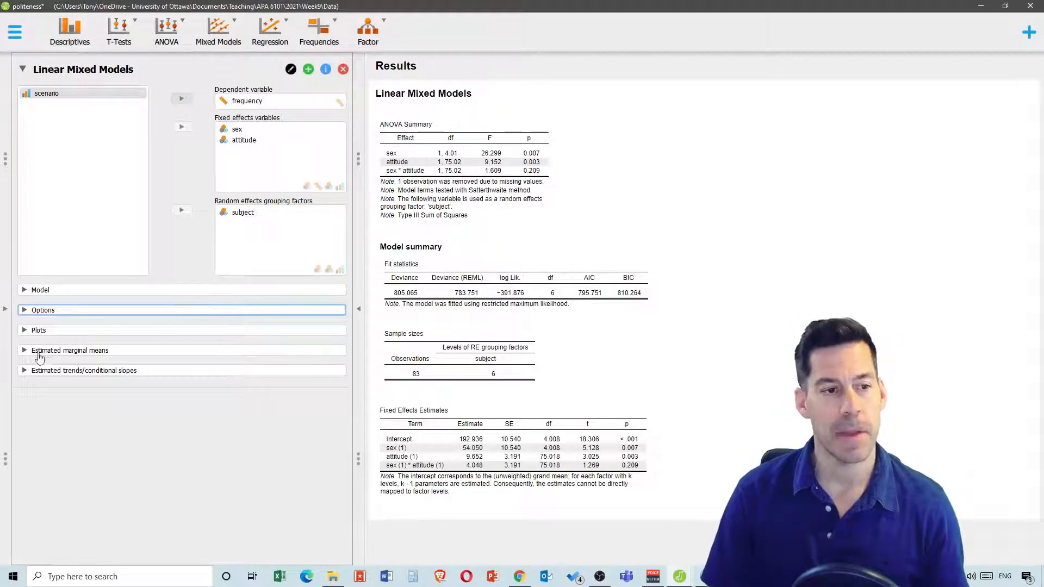
Request estimated marginal means for sex and attitude and review the resulting table
{"action": "left_click", "coordinate": [57, 351]}
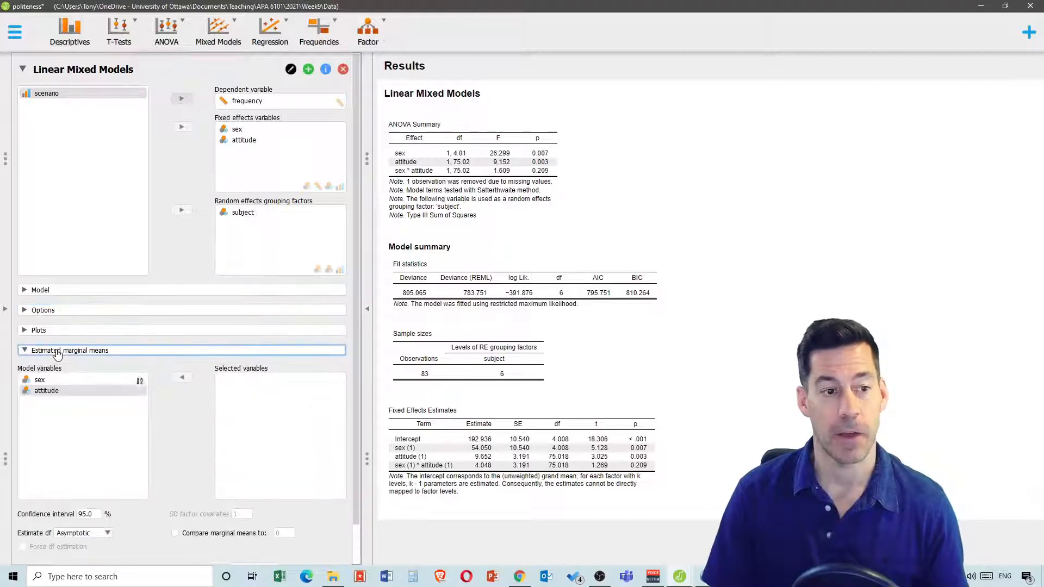
{"action": "left_click", "coordinate": [57, 380]}
{"action": "left_click", "coordinate": [47, 390], "text": "shift"}
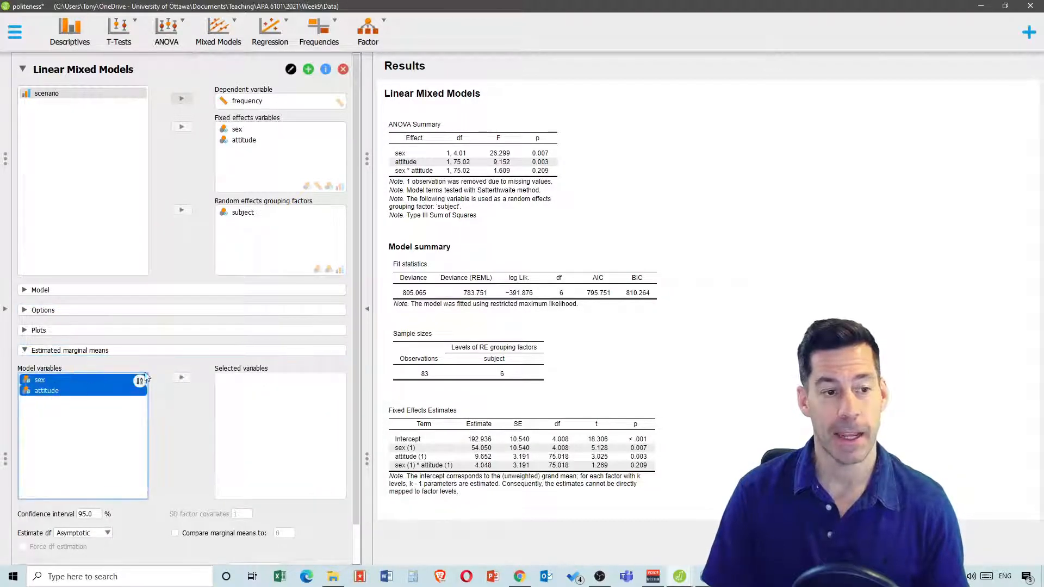
{"action": "left_click", "coordinate": [183, 378]}
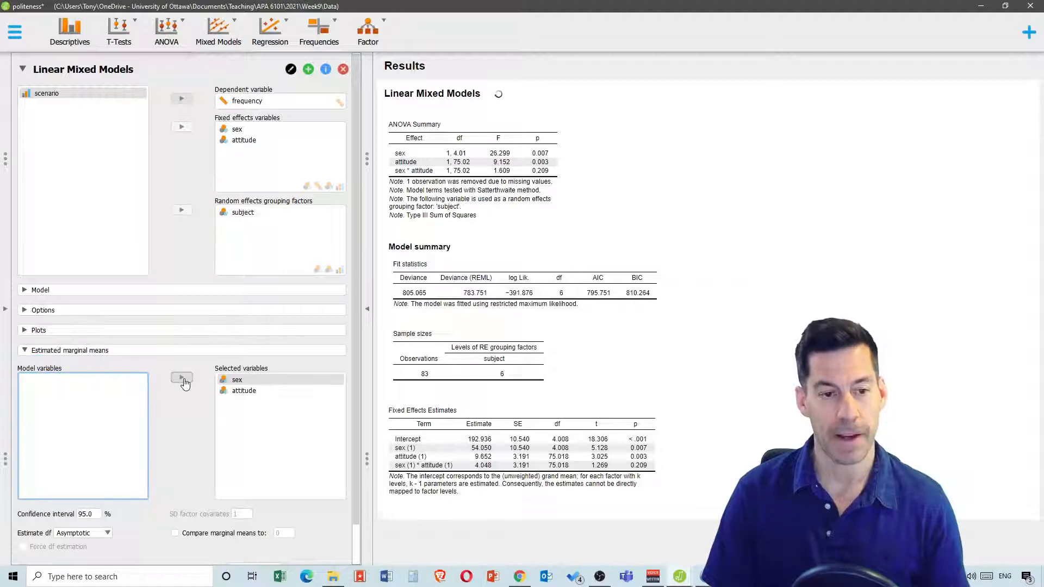
{"action": "scroll", "coordinate": [467, 401], "scroll_direction": "down", "scroll_amount": 1}
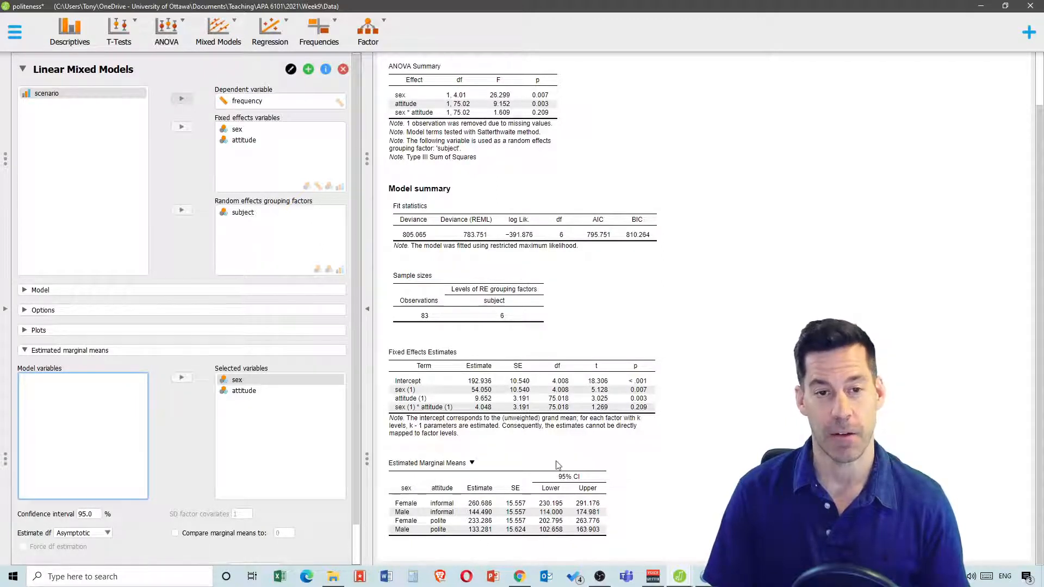
{"action": "scroll", "coordinate": [579, 445], "scroll_direction": "up", "scroll_amount": 2}
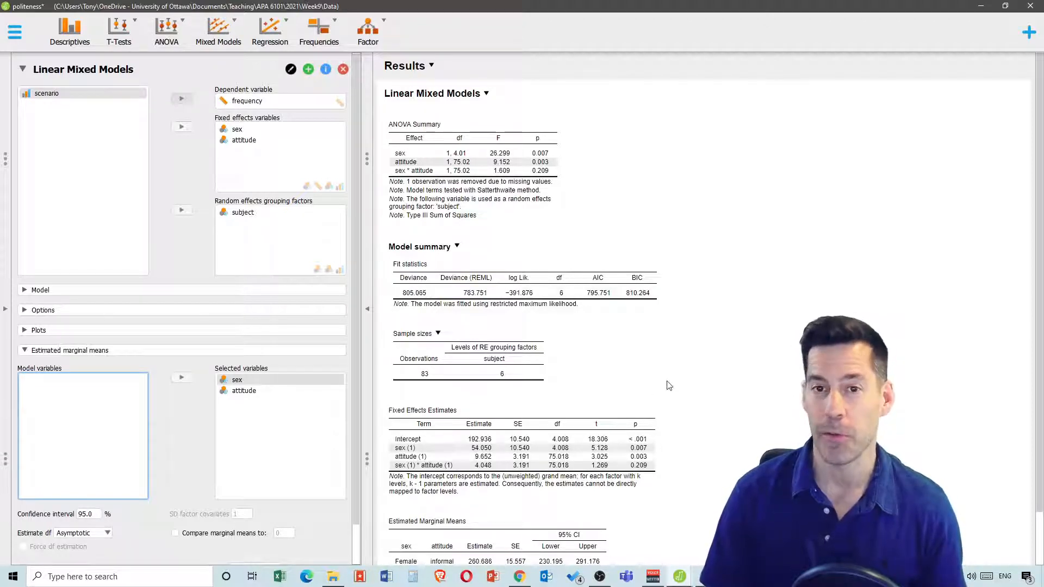
{"action": "left_click", "coordinate": [785, 351]}
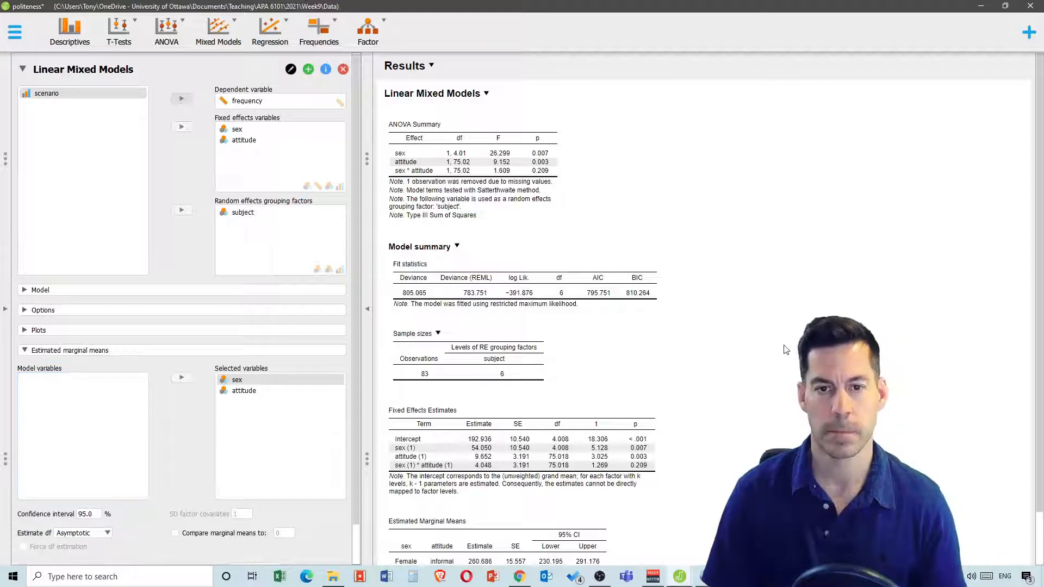
Switch to RStudio and open politeness.csv from the 2021/Week9/Data folder for import as a dataset
{"action": "left_click", "coordinate": [706, 577]}
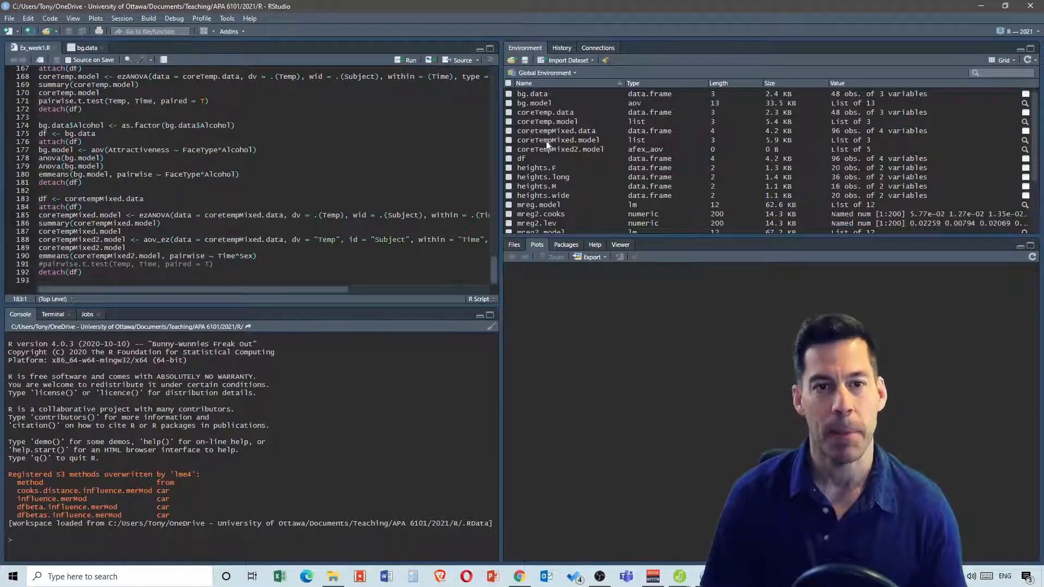
{"action": "left_click", "coordinate": [567, 61]}
{"action": "left_click", "coordinate": [573, 75]}
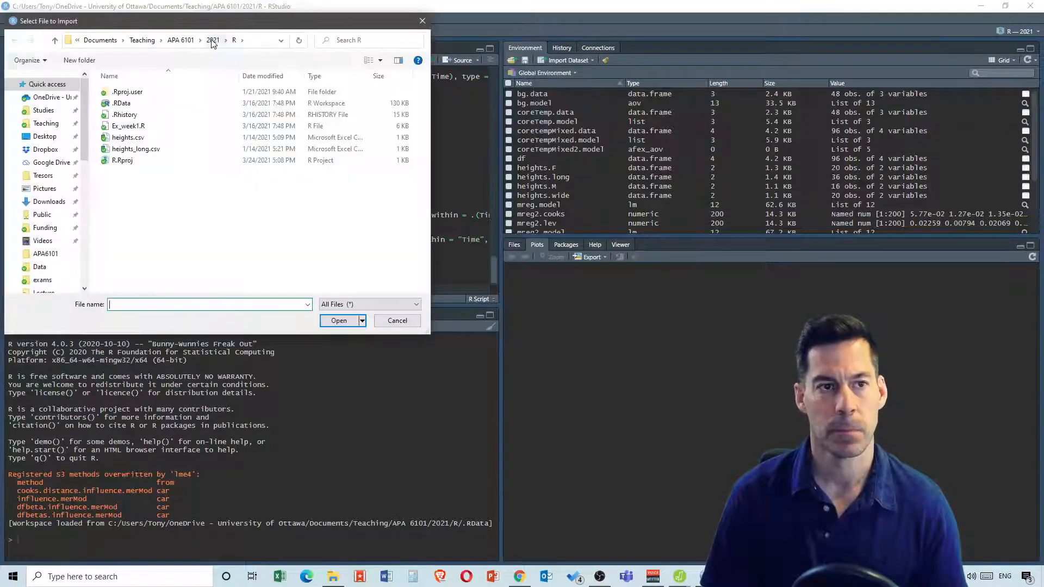
{"action": "left_click", "coordinate": [213, 40]}
{"action": "double_click", "coordinate": [129, 212]}
{"action": "double_click", "coordinate": [133, 97]}
{"action": "left_click", "coordinate": [128, 121]}
{"action": "left_click", "coordinate": [339, 321]}
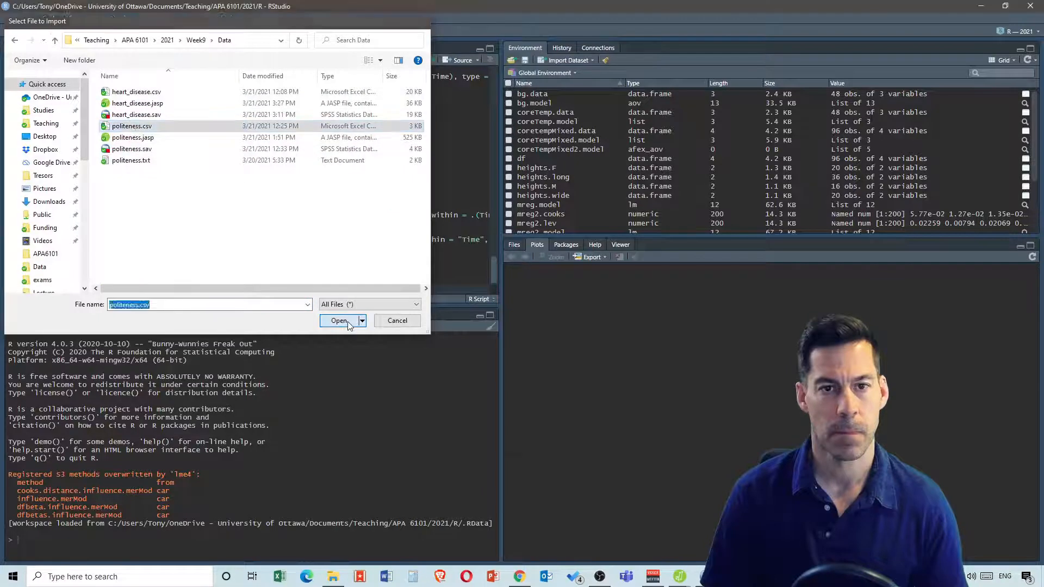
Name the dataset politeness.data and import it
{"action": "left_click_drag", "start_coordinate": [484, 154], "coordinate": [413, 126]}
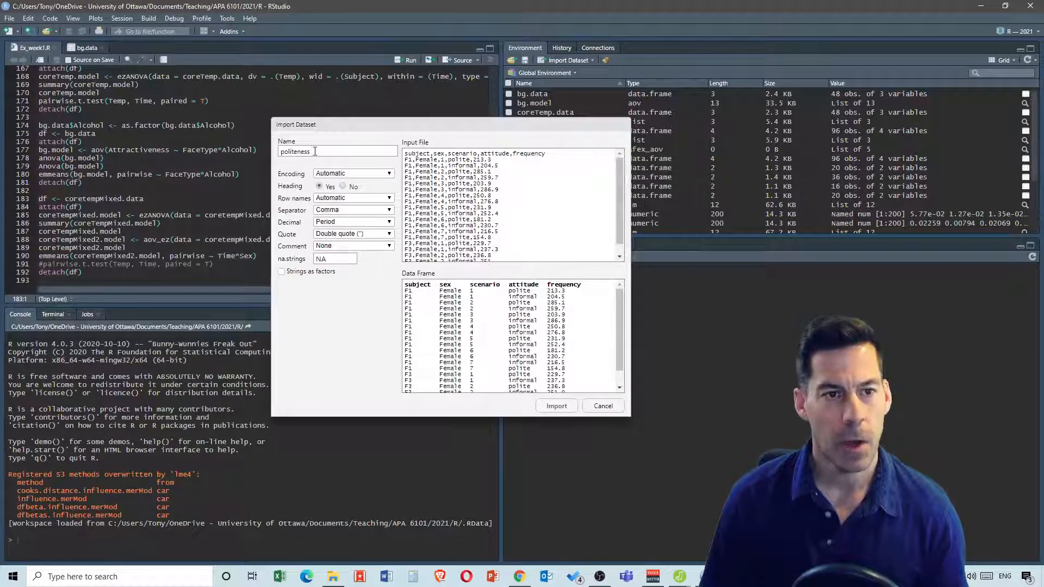
{"action": "type", "text": ".d"}
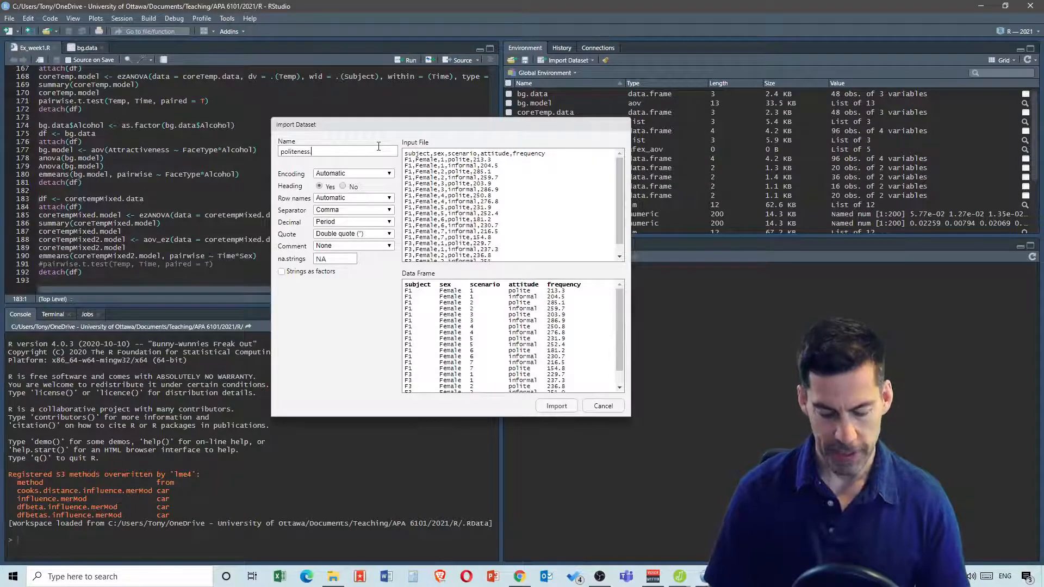
{"action": "type", "text": "at"}
{"action": "type", "text": "a"}
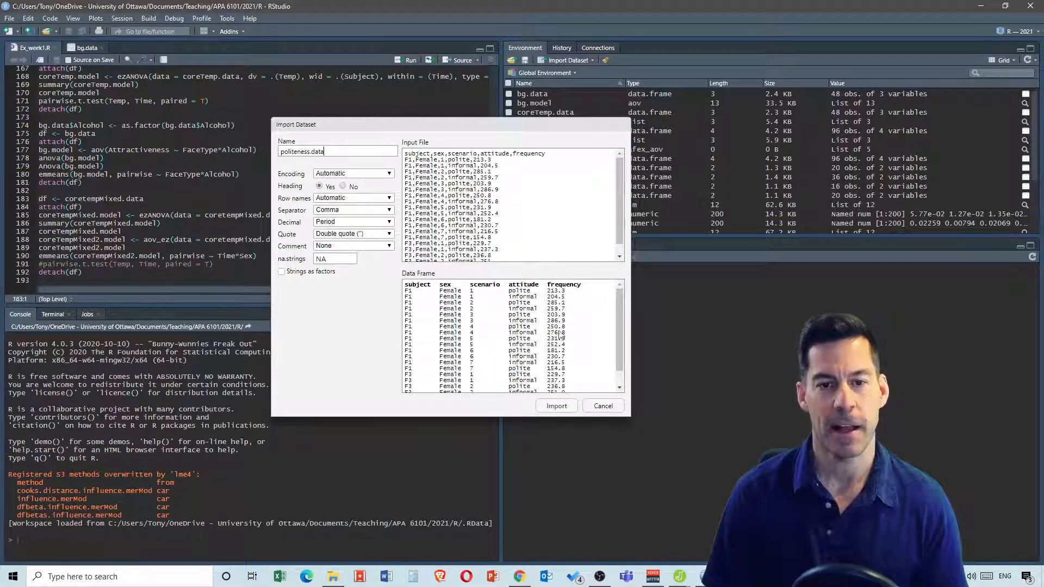
{"action": "left_click", "coordinate": [555, 408]}
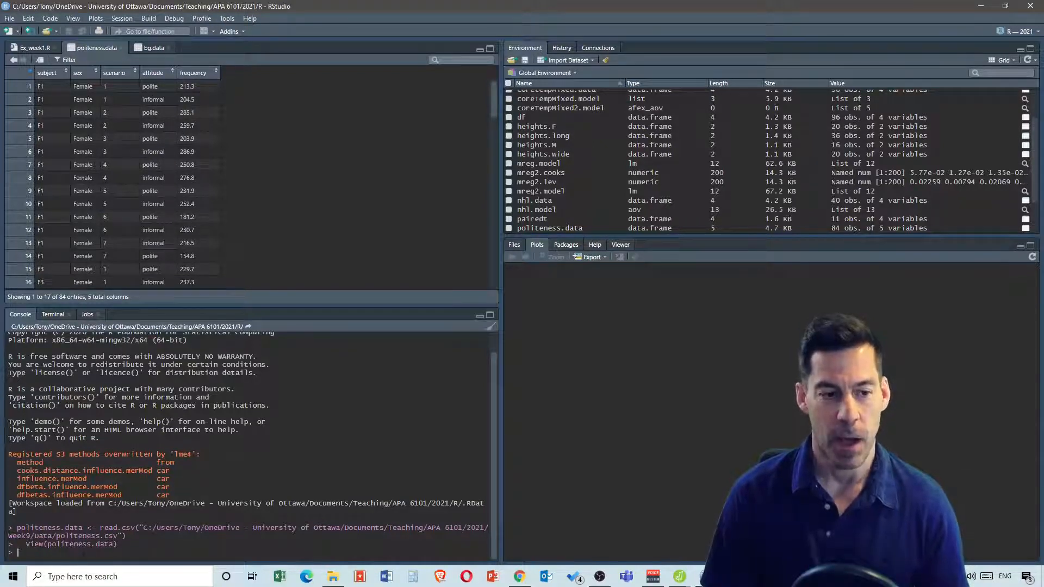
Check the variable types of the imported data by running str(politeness.data) in the console
{"action": "type", "text": "sr"}
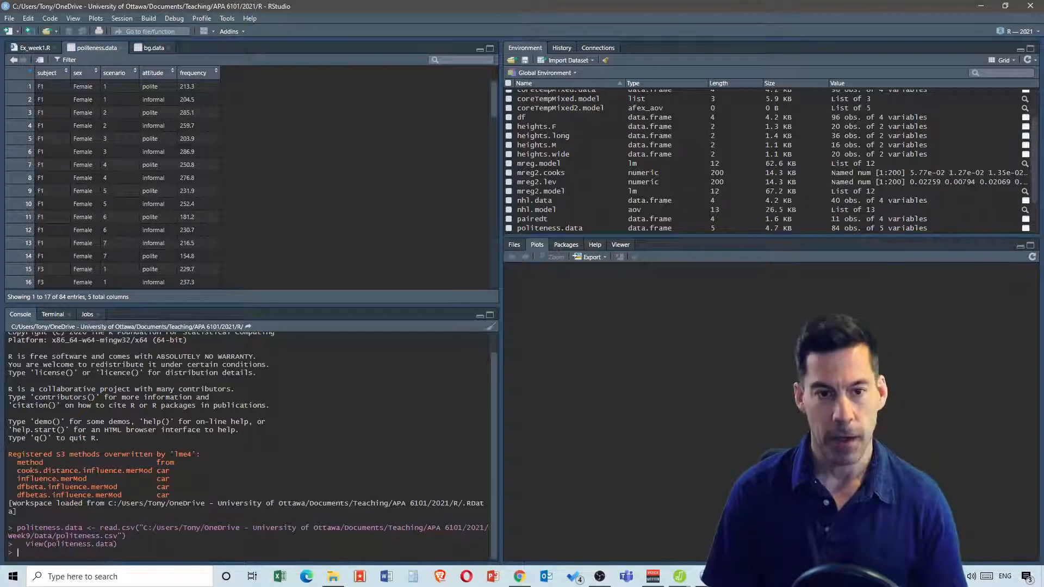
{"action": "key", "text": "BackSpace"}
{"action": "type", "text": "tr("}
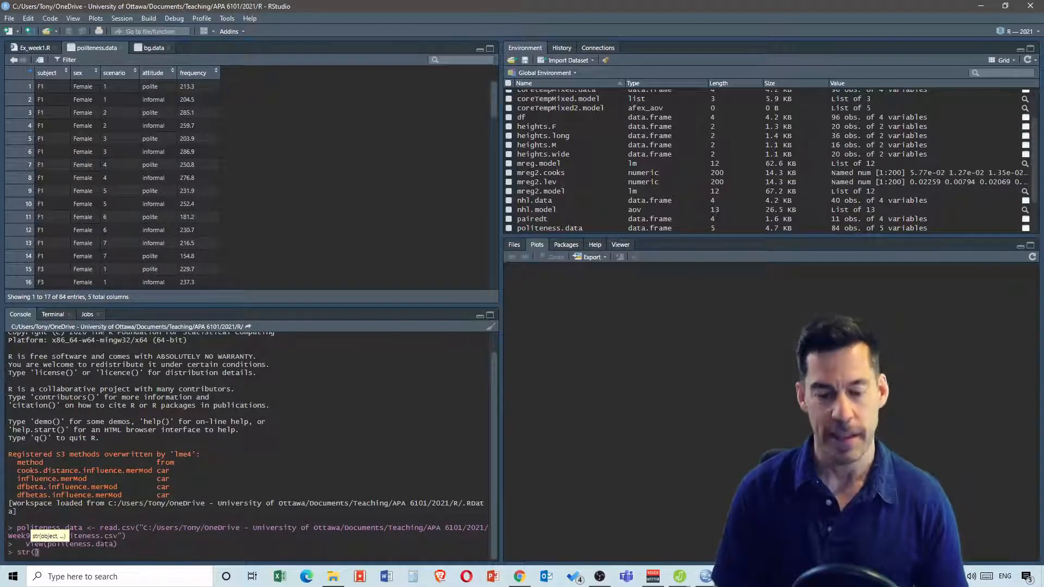
{"action": "type", "text": "polity"}
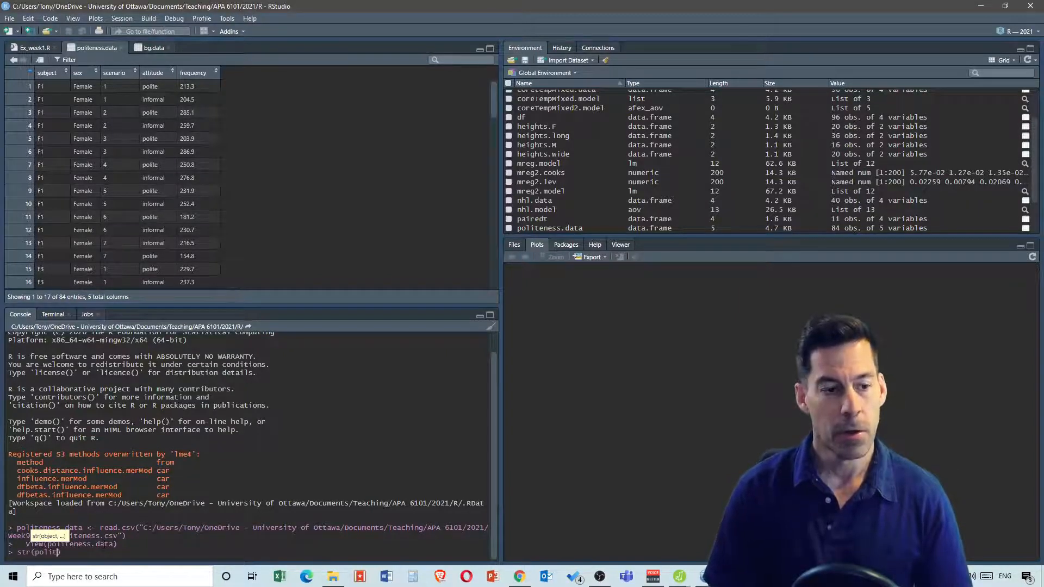
{"action": "type", "text": "e"}
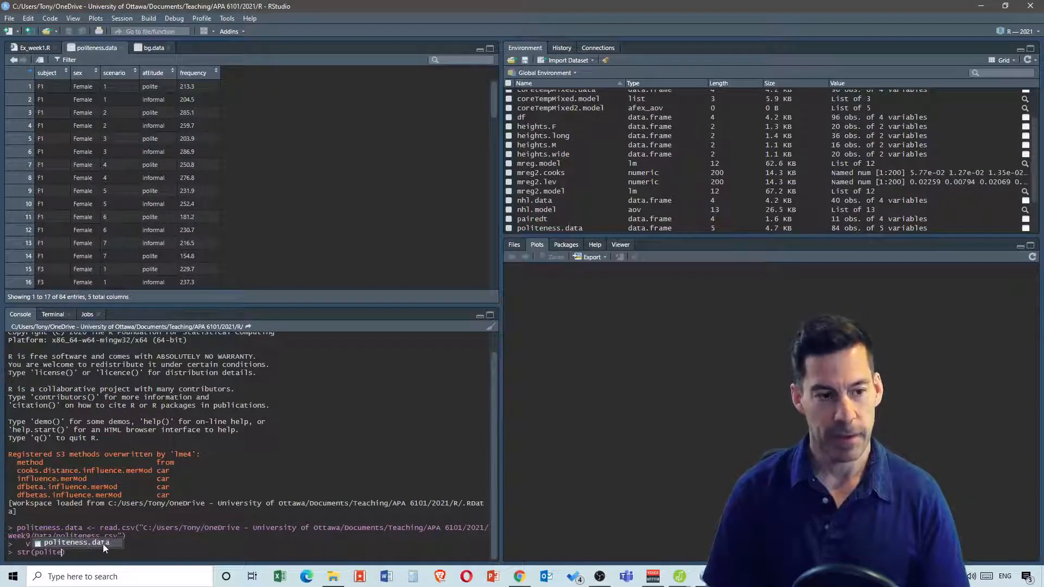
{"action": "key", "text": "Tab"}
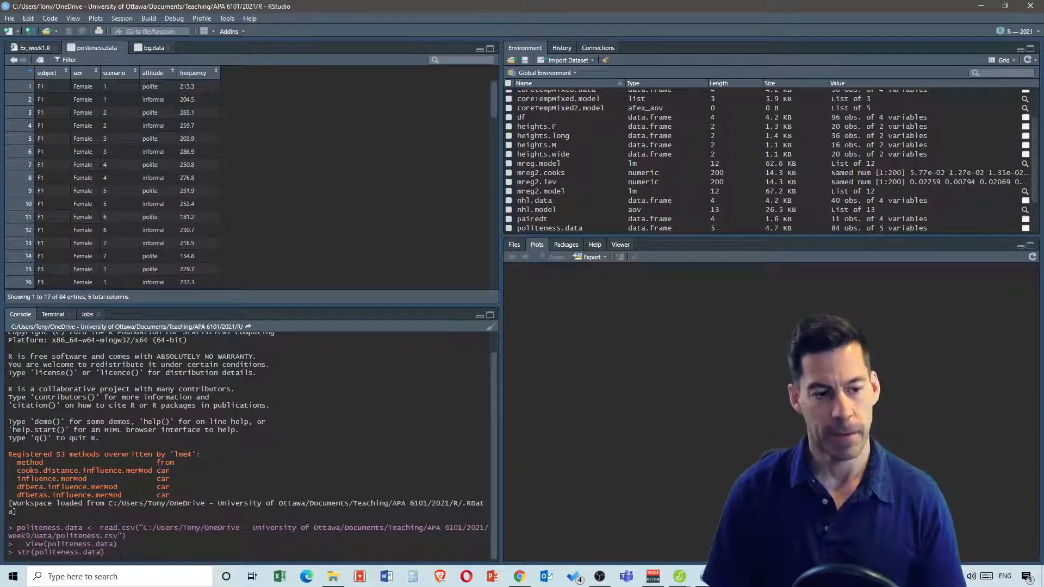
{"action": "key", "text": "Return"}
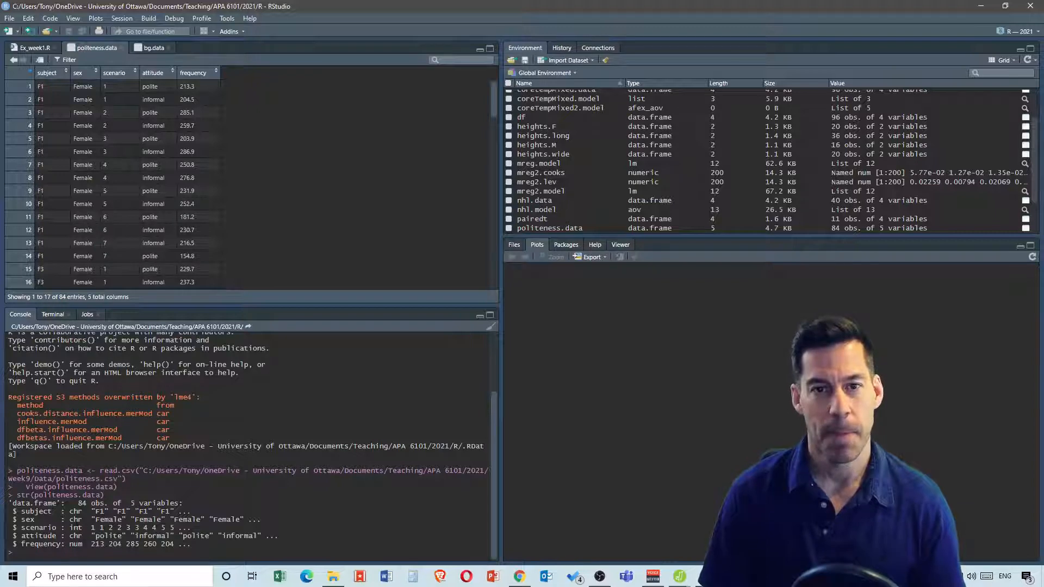
Duplicate the coretempMixed analysis block, from the df assignment to detach(df), at the end of the Ex_week1.R script
{"action": "left_click", "coordinate": [43, 50]}
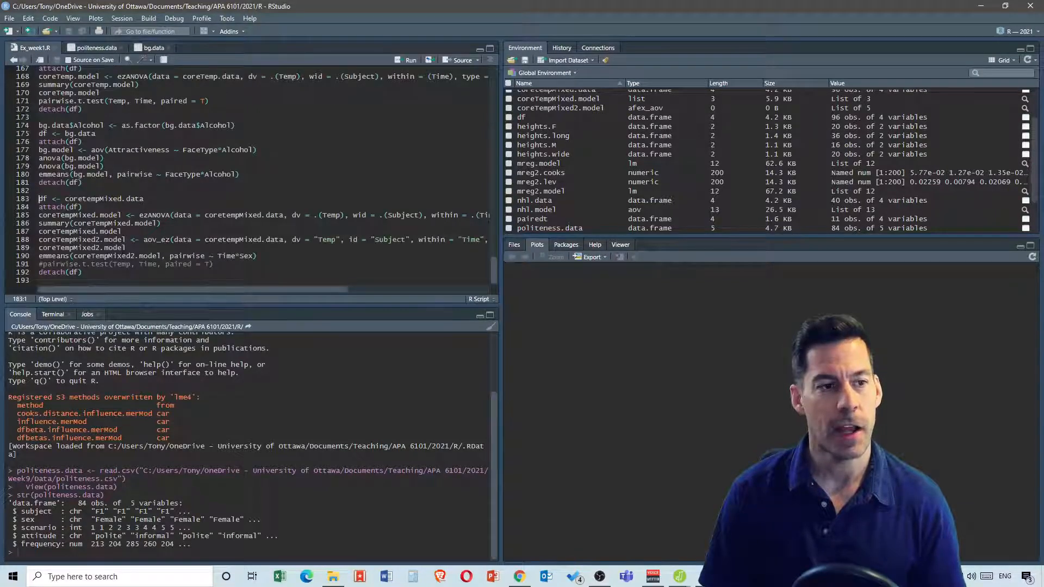
{"action": "left_click_drag", "start_coordinate": [82, 272], "coordinate": [38, 199]}
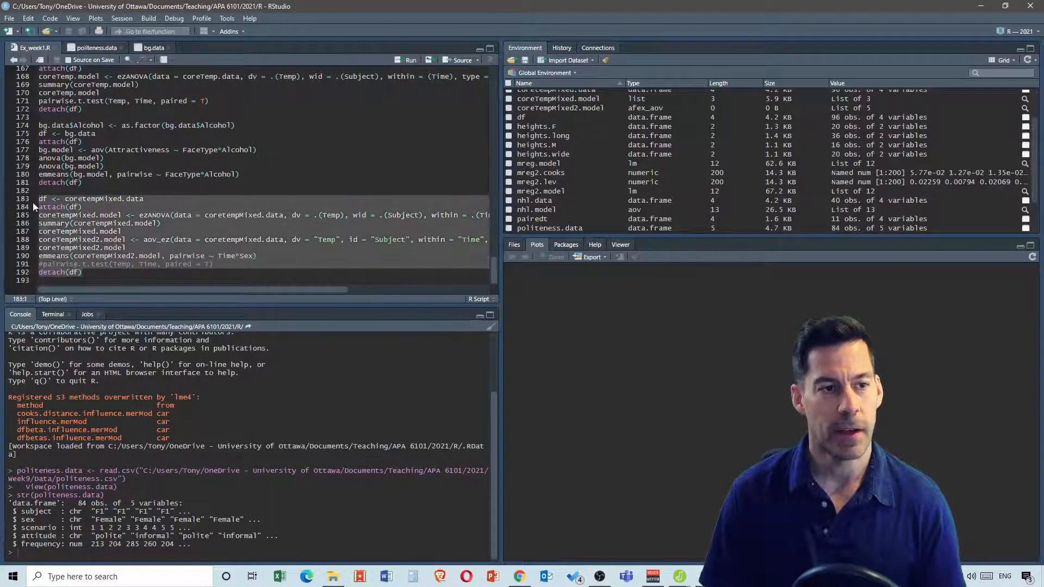
{"action": "left_click", "coordinate": [90, 272]}
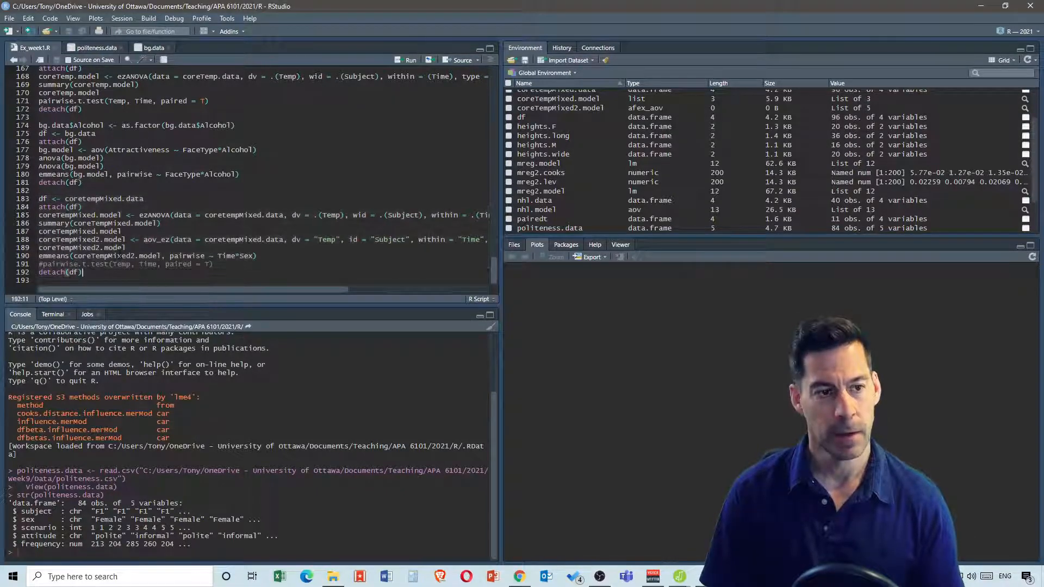
{"action": "key", "text": "Return"}
{"action": "key", "text": "Return"}
{"action": "key", "text": "ctrl+v"}
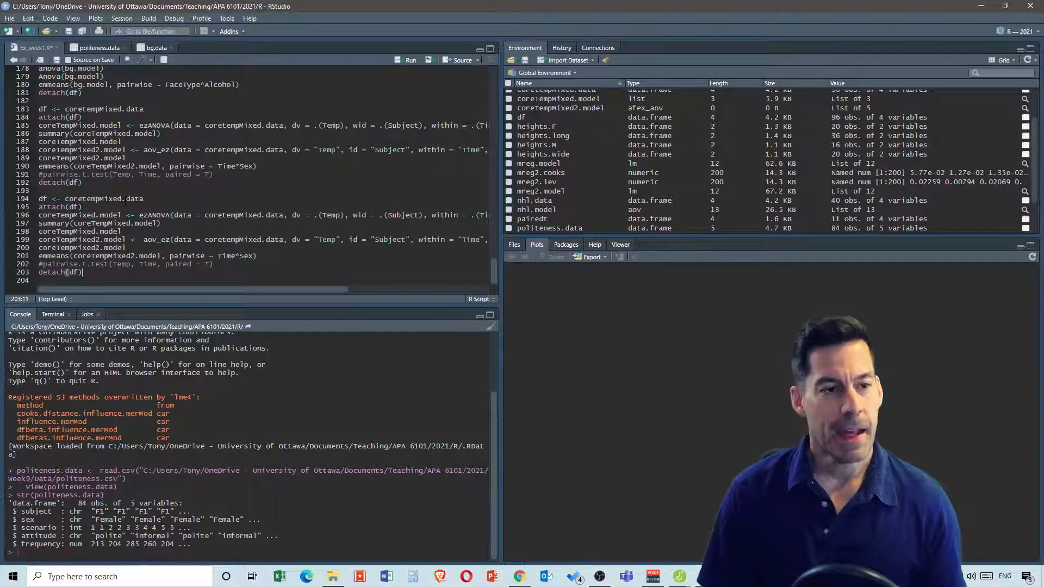
Replace the lines between attach(df) and detach(df) in the copied block with blank lines, and assign politeness.data to df
{"action": "left_click_drag", "start_coordinate": [213, 265], "coordinate": [36, 214]}
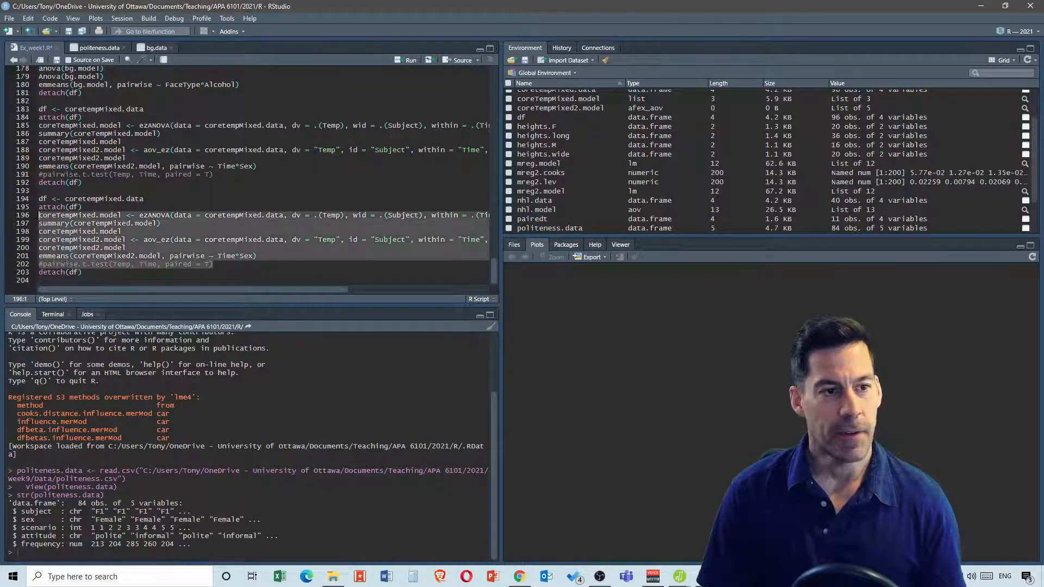
{"action": "key", "text": "Return"}
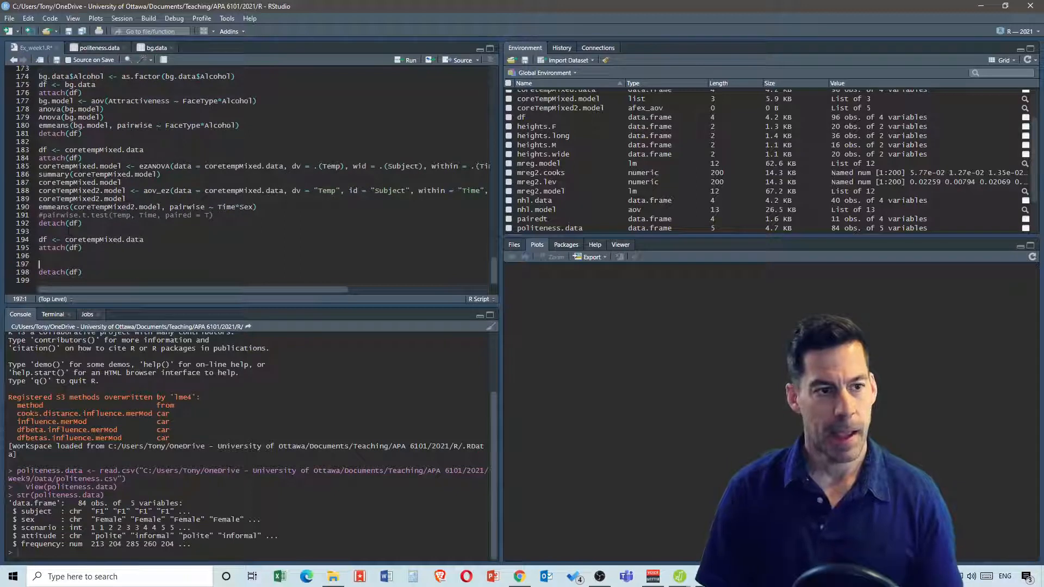
{"action": "left_click", "coordinate": [81, 239]}
{"action": "left_click_drag", "start_coordinate": [65, 239], "coordinate": [118, 239]}
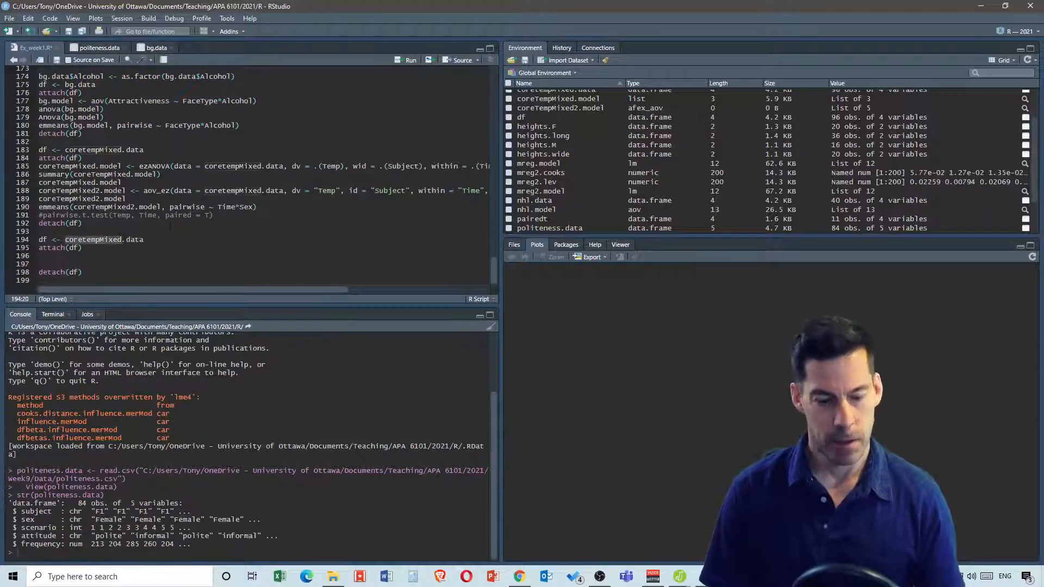
{"action": "type", "text": "politeness"}
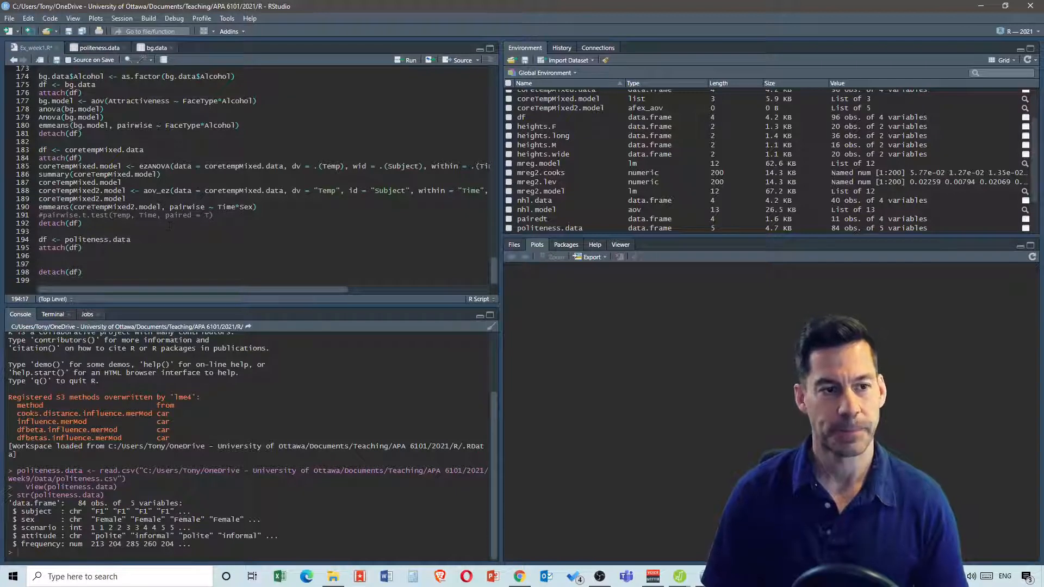
Insert blank lines above the df assignment and begin an assignment there with politeness.data$sex <-
{"action": "left_click", "coordinate": [39, 239]}
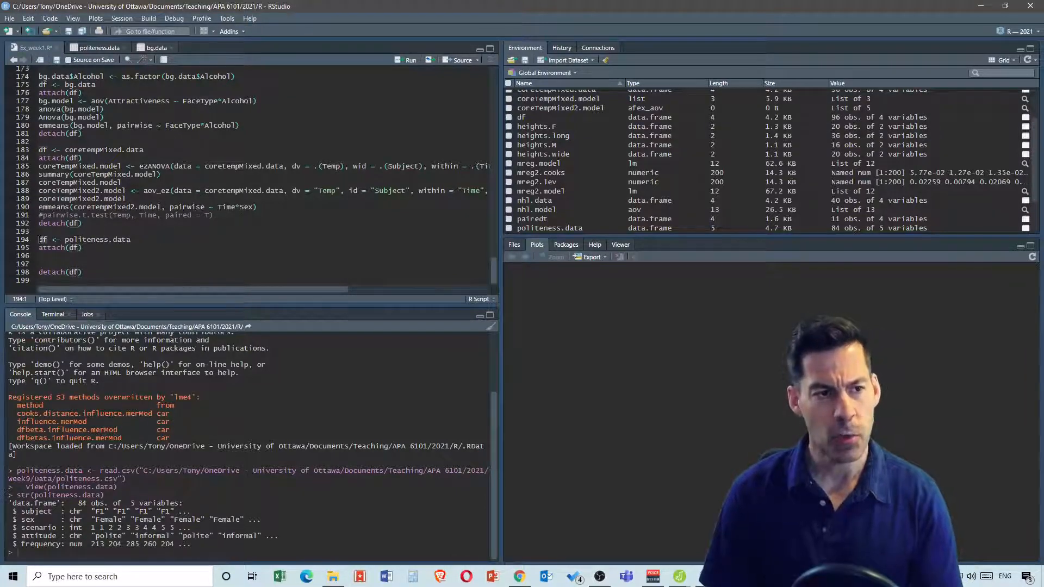
{"action": "key", "text": "Return"}
{"action": "key", "text": "Return"}
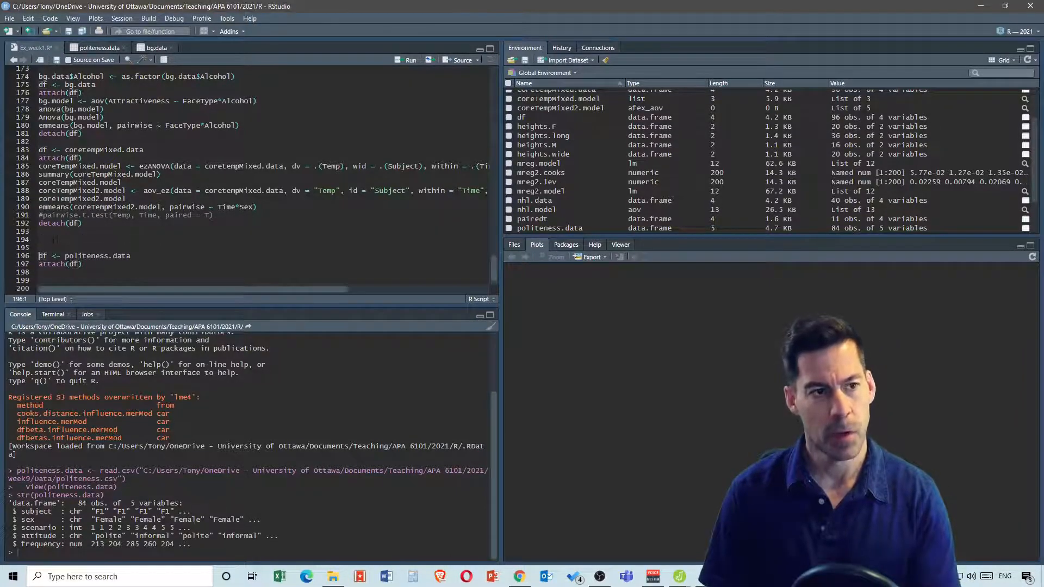
{"action": "left_click", "coordinate": [50, 244]}
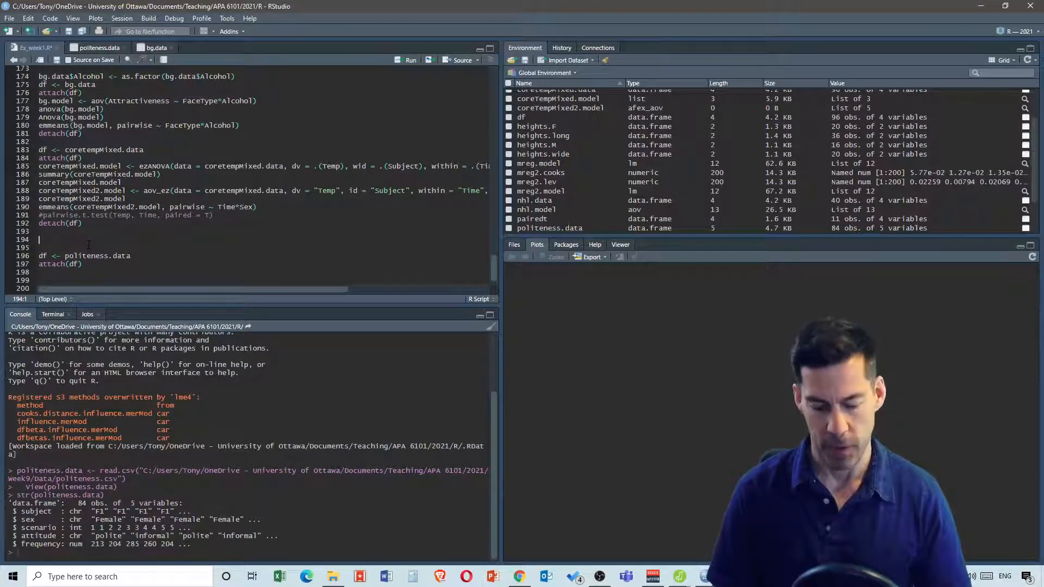
{"action": "type", "text": "poliy"}
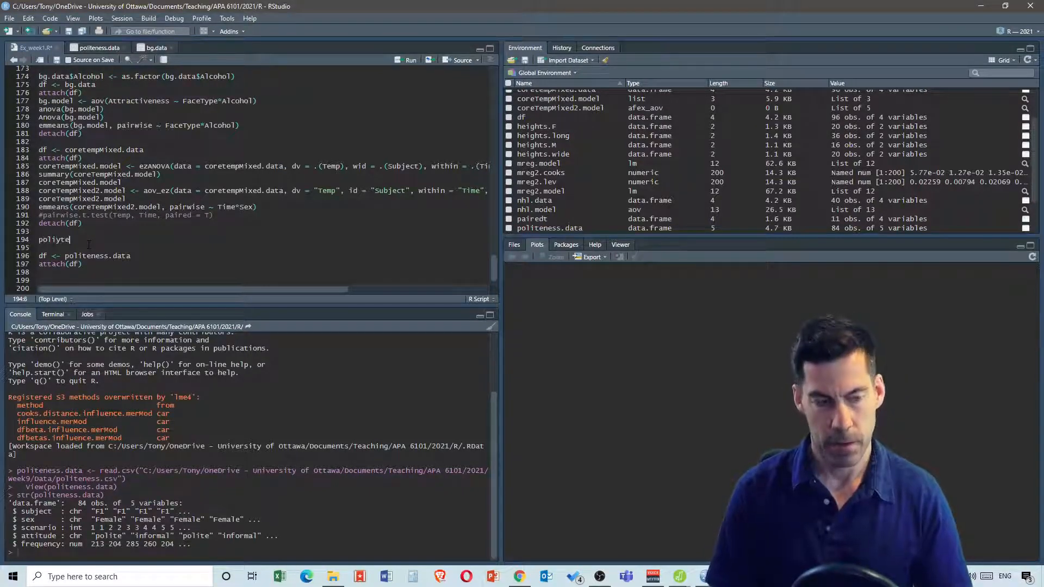
{"action": "key", "text": "BackSpace"}
{"action": "type", "text": "tene"}
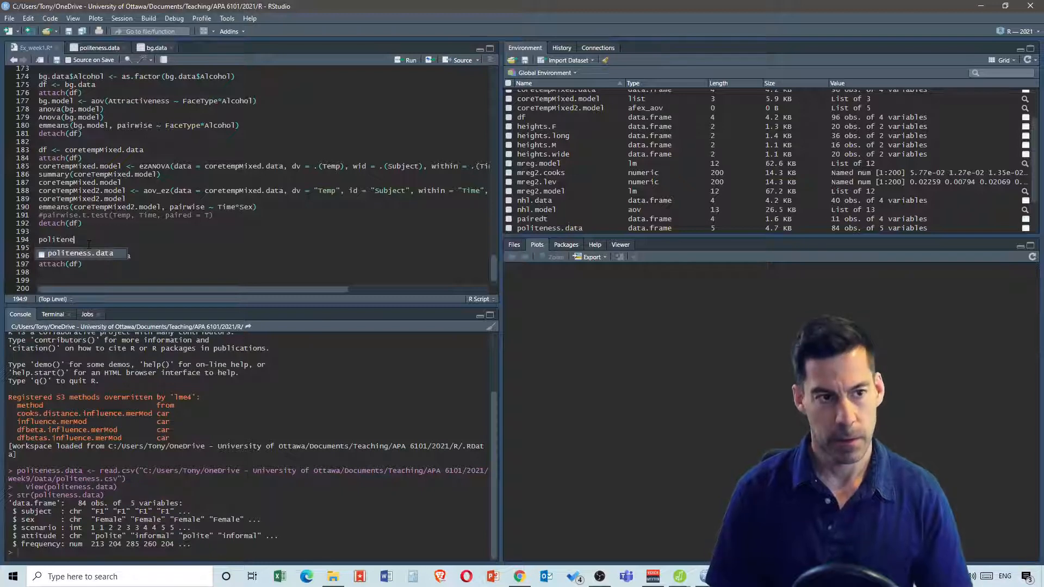
{"action": "key", "text": "Tab"}
{"action": "type", "text": "$"}
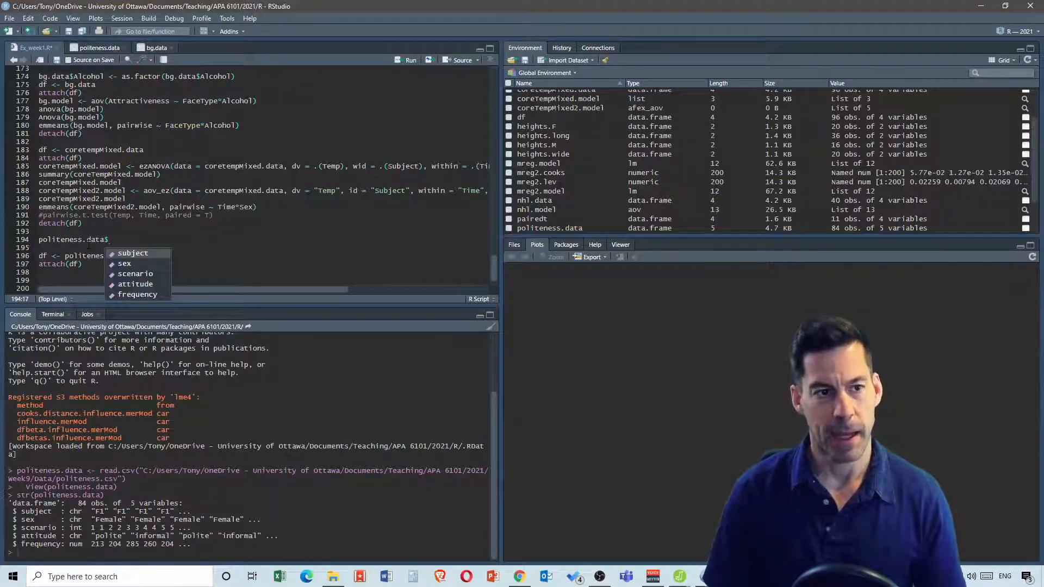
{"action": "left_click", "coordinate": [130, 261]}
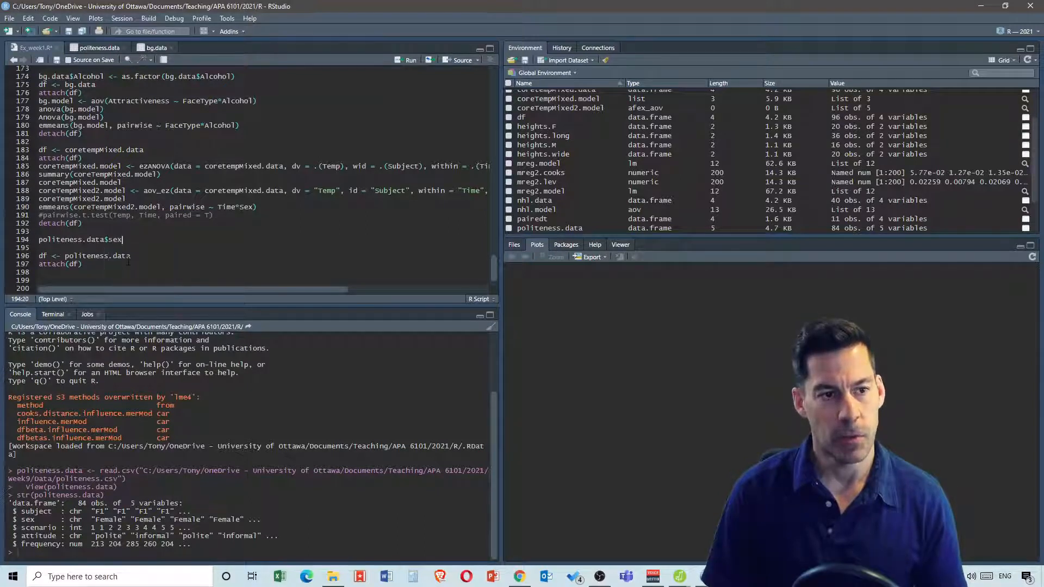
{"action": "key", "text": "alt+minus"}
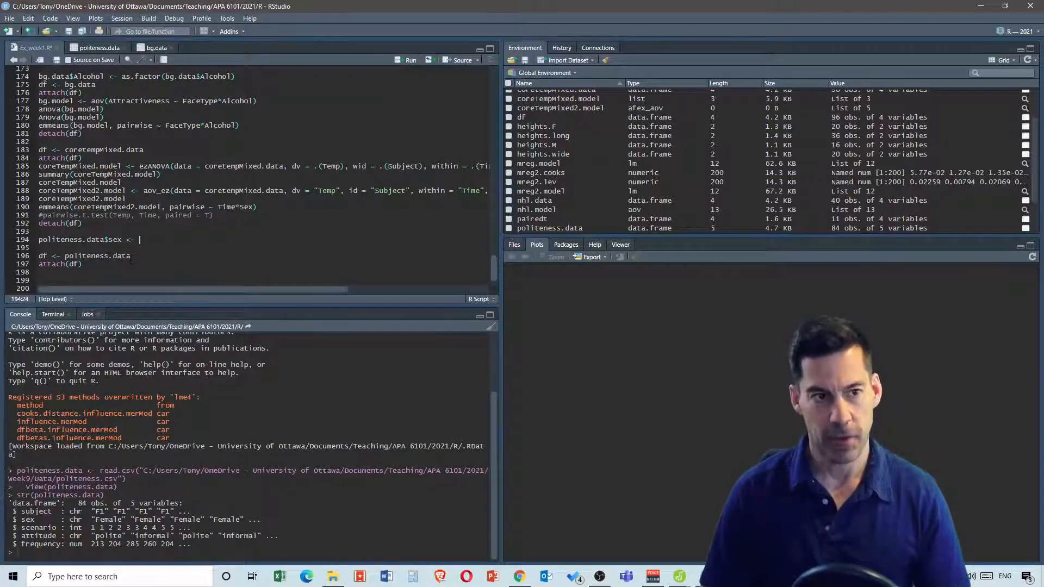
Complete the assignment with as.factor(politeness.data$sex) to convert sex to a factor
{"action": "left_click_drag", "start_coordinate": [123, 241], "coordinate": [38, 238]}
{"action": "key", "text": "ctrl+c"}
{"action": "left_click", "coordinate": [163, 240]}
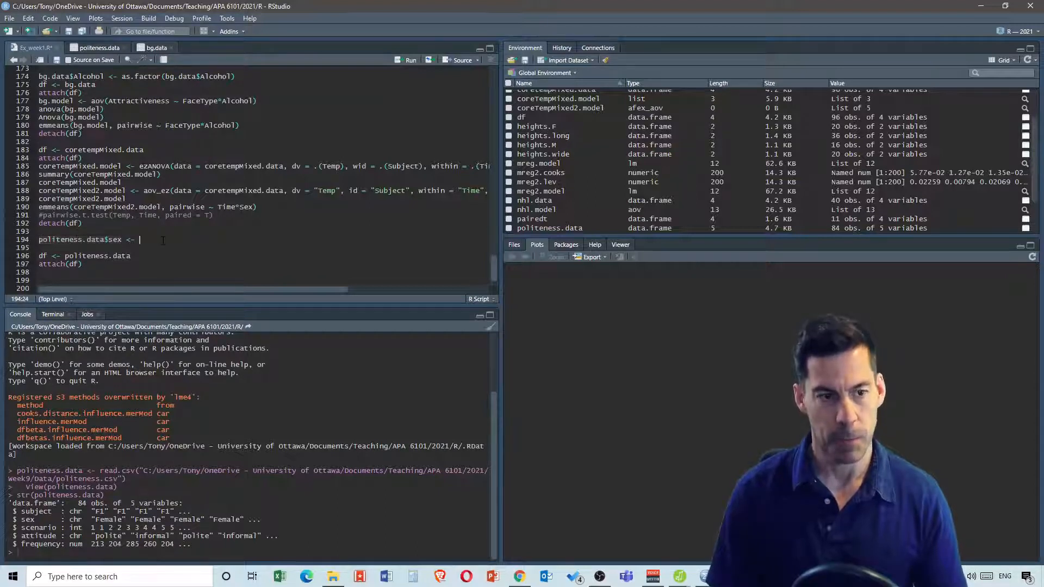
{"action": "type", "text": "as.fac"}
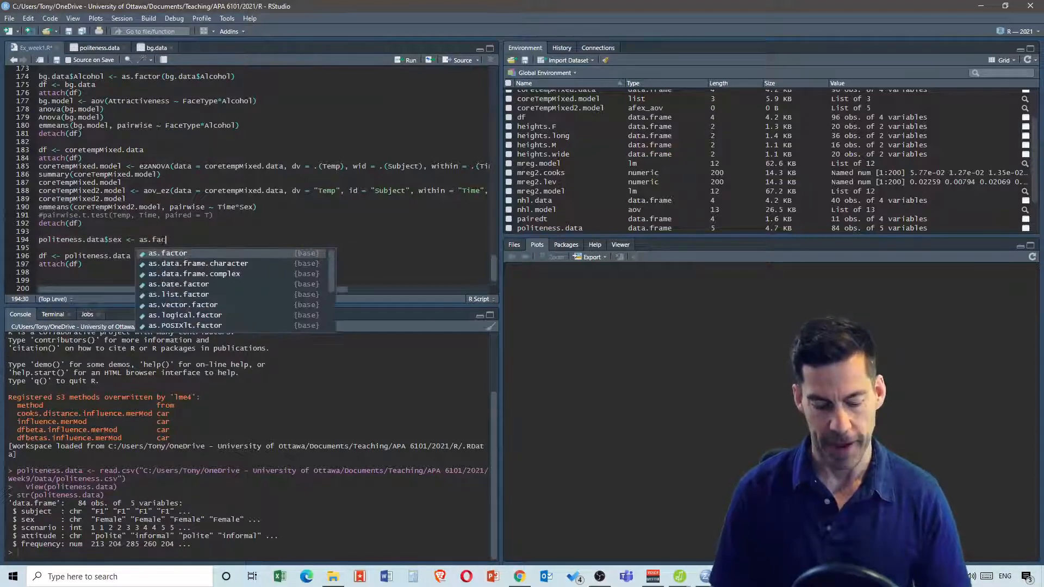
{"action": "key", "text": "Tab"}
{"action": "key", "text": "ctrl+v"}
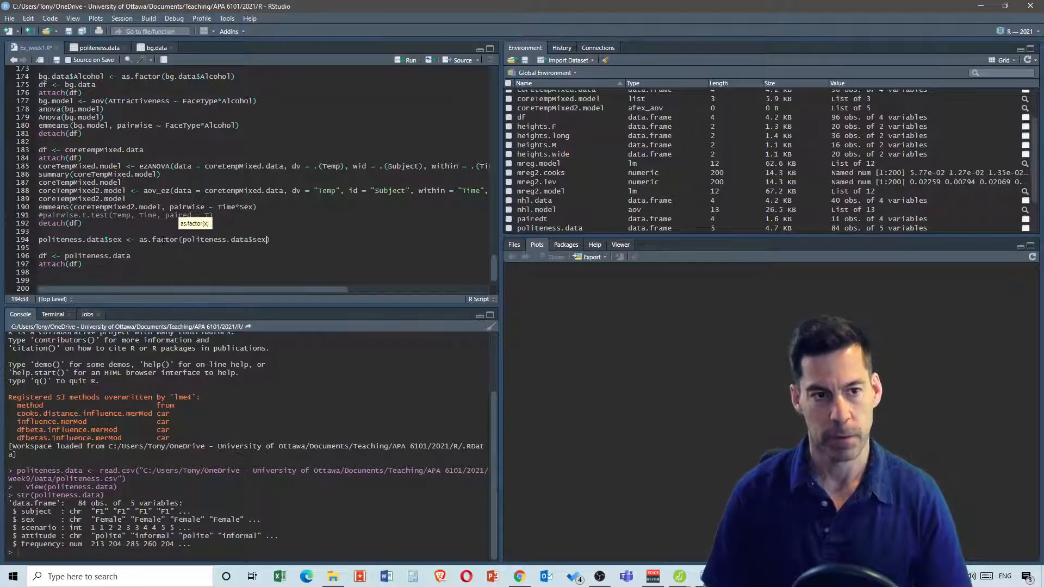
{"action": "left_click", "coordinate": [298, 238]}
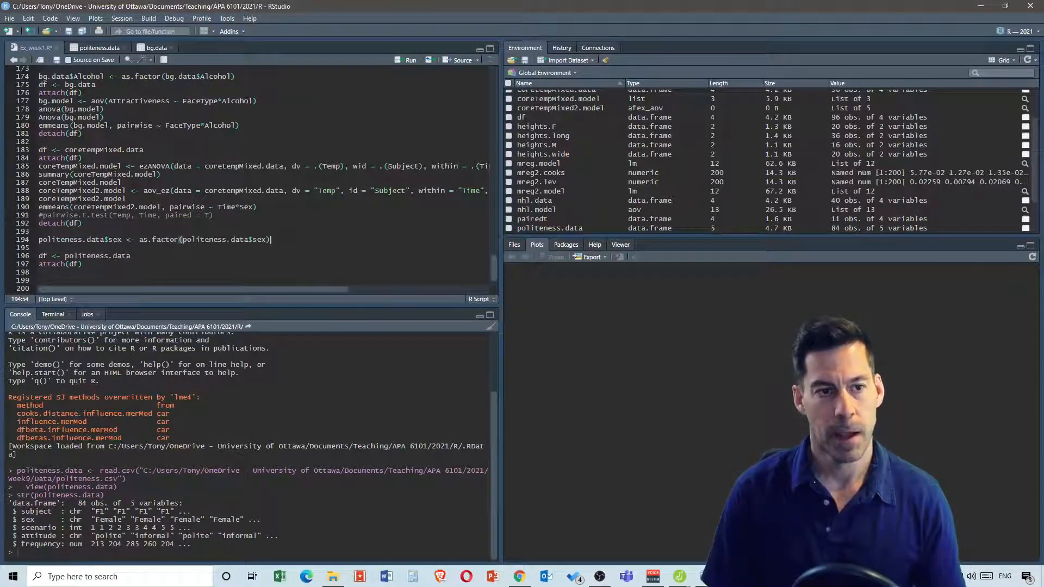
Copy the script line that converts politeness.data$sex to a factor
{"action": "left_click_drag", "start_coordinate": [298, 238], "coordinate": [48, 243]}
{"action": "key", "text": "ctrl+c"}
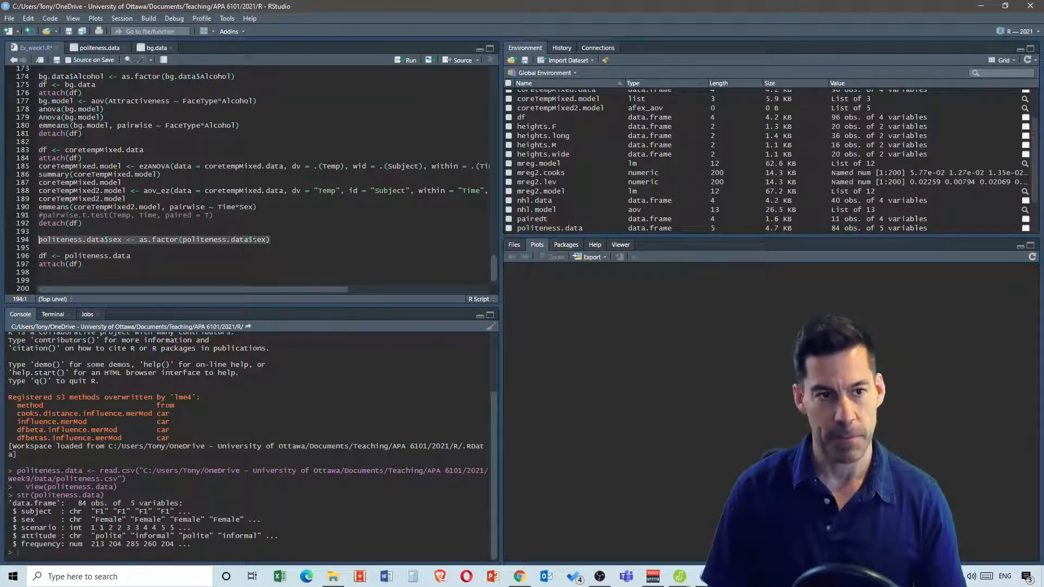
{"action": "left_click", "coordinate": [279, 238]}
{"action": "type", "text": "]"}
{"action": "key", "text": "ctrl+v"}
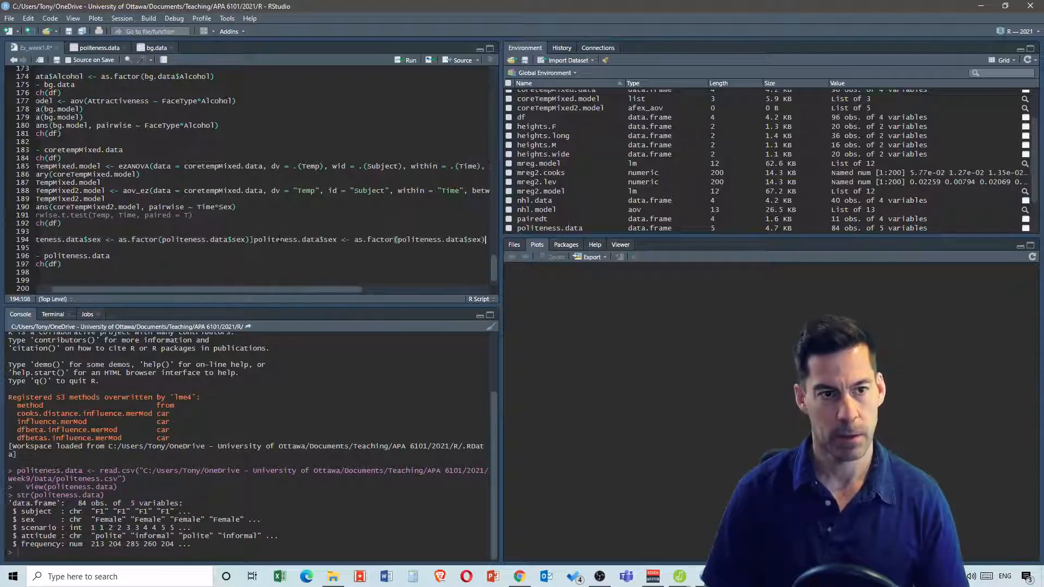
{"action": "key", "text": "BackSpace"}
{"action": "key", "text": "BackSpace"}
{"action": "key", "text": "BackSpace"}
{"action": "key", "text": "BackSpace"}
{"action": "key", "text": "BackSpace"}
{"action": "key", "text": "BackSpace"}
{"action": "key", "text": "BackSpace"}
{"action": "key", "text": "BackSpace"}
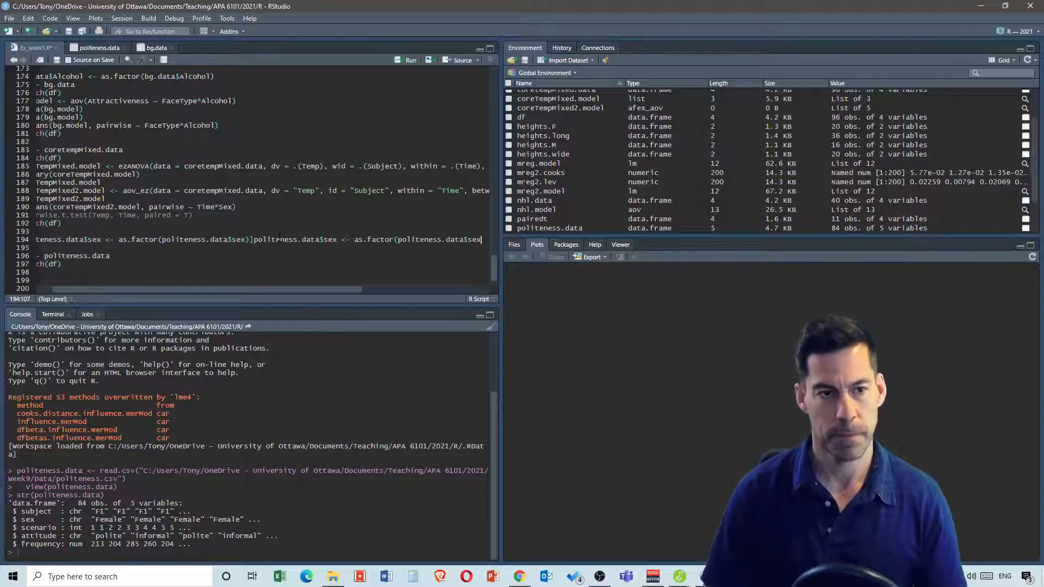
{"action": "key", "text": "BackSpace"}
{"action": "key", "text": "BackSpace"}
{"action": "key", "text": "BackSpace"}
{"action": "key", "text": "BackSpace"}
{"action": "key", "text": "BackSpace"}
{"action": "key", "text": "BackSpace"}
{"action": "key", "text": "BackSpace"}
{"action": "key", "text": "BackSpace"}
{"action": "key", "text": "BackSpace"}
{"action": "key", "text": "BackSpace"}
{"action": "key", "text": "BackSpace"}
{"action": "key", "text": "BackSpace"}
{"action": "key", "text": "BackSpace"}
{"action": "key", "text": "BackSpace"}
{"action": "key", "text": "BackSpace"}
{"action": "key", "text": "BackSpace"}
{"action": "key", "text": "BackSpace"}
{"action": "key", "text": "BackSpace"}
{"action": "key", "text": "BackSpace"}
{"action": "key", "text": "BackSpace"}
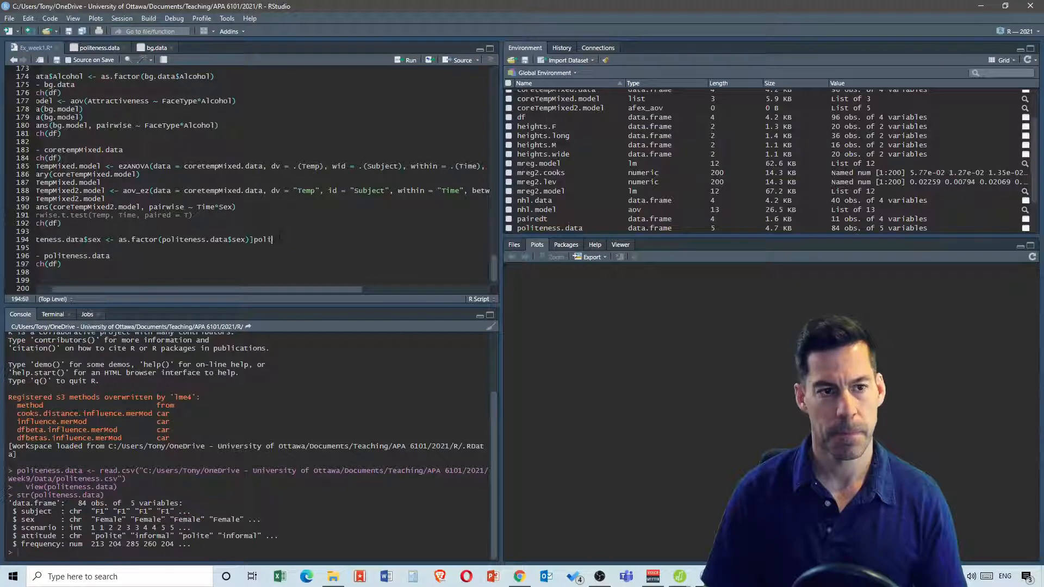
Paste the copied as.factor line twice on separate lines directly below the original sex conversion
{"action": "key", "text": "Return"}
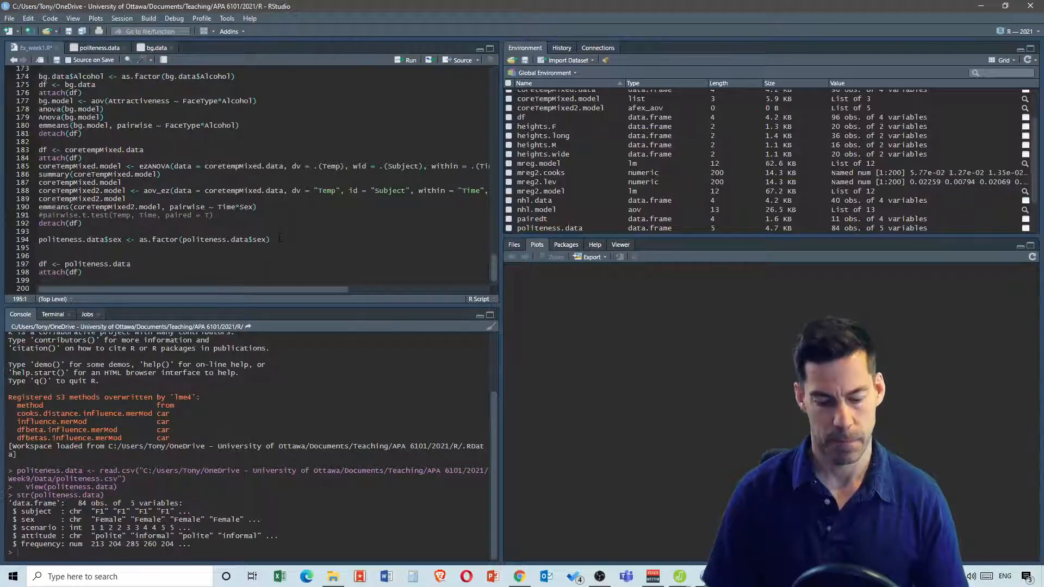
{"action": "key", "text": "ctrl+v"}
{"action": "key", "text": "Return"}
{"action": "key", "text": "ctrl+v"}
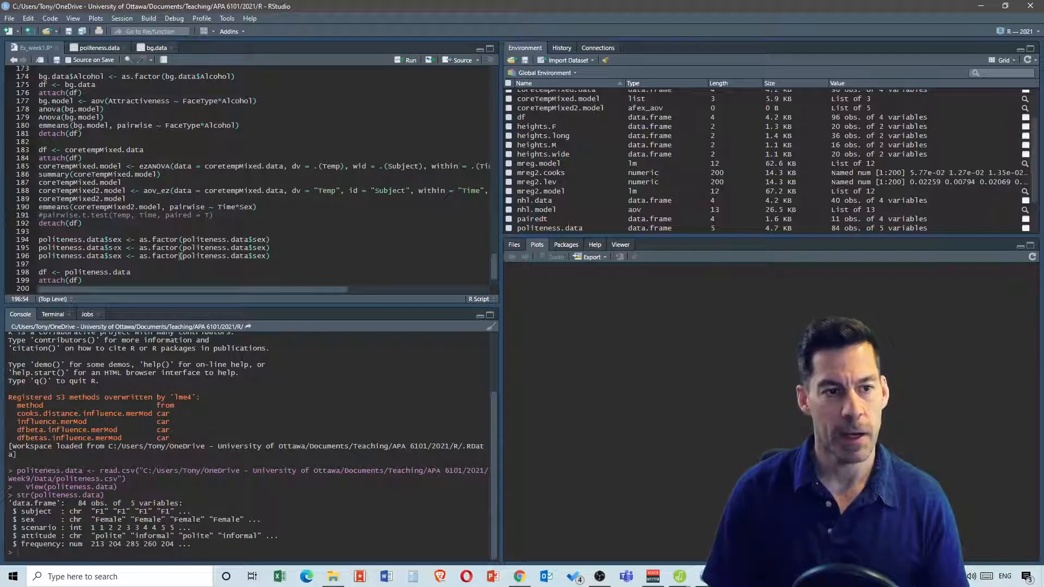
Change sex to attitude on both sides of the second as.factor assignment
{"action": "left_click", "coordinate": [122, 248]}
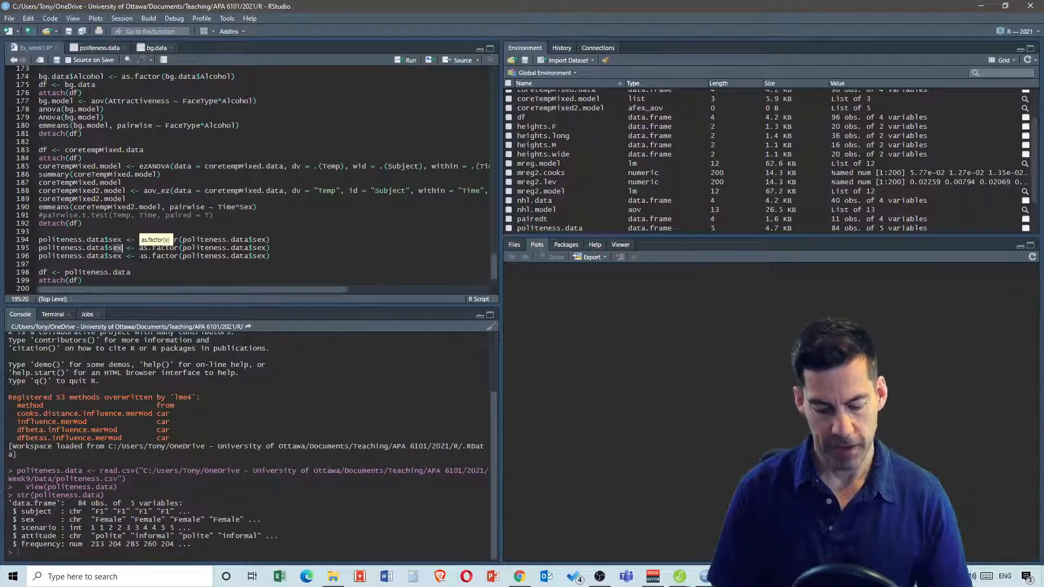
{"action": "key", "text": "BackSpace"}
{"action": "key", "text": "BackSpace"}
{"action": "key", "text": "BackSpace"}
{"action": "type", "text": "at"}
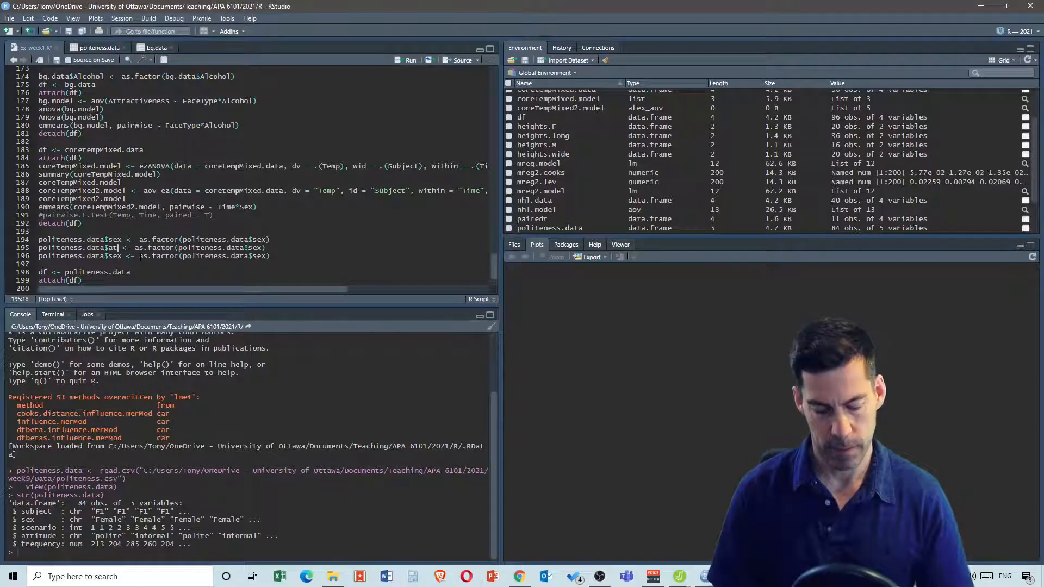
{"action": "type", "text": "titude"}
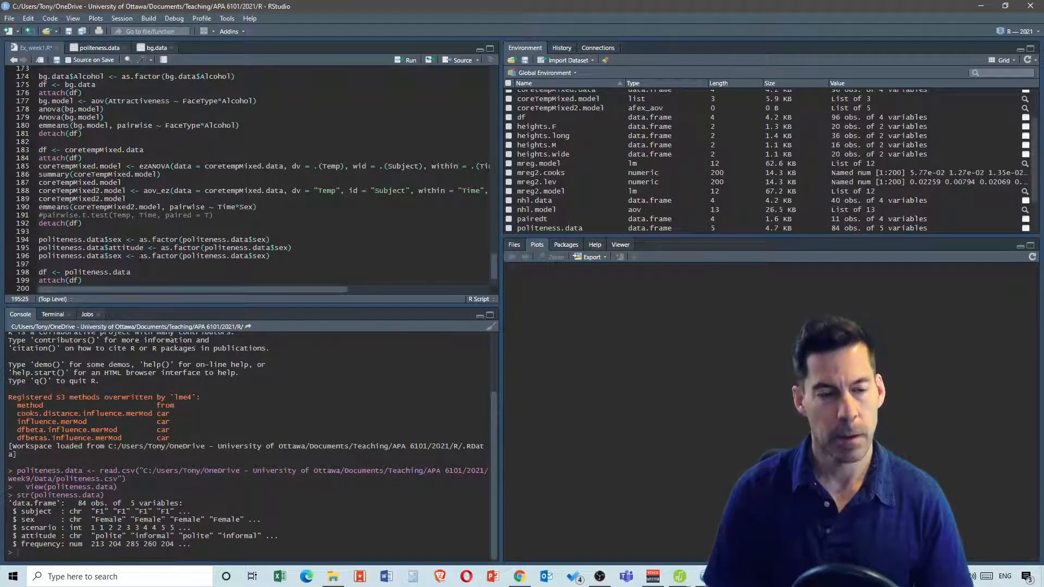
{"action": "left_click", "coordinate": [288, 248]}
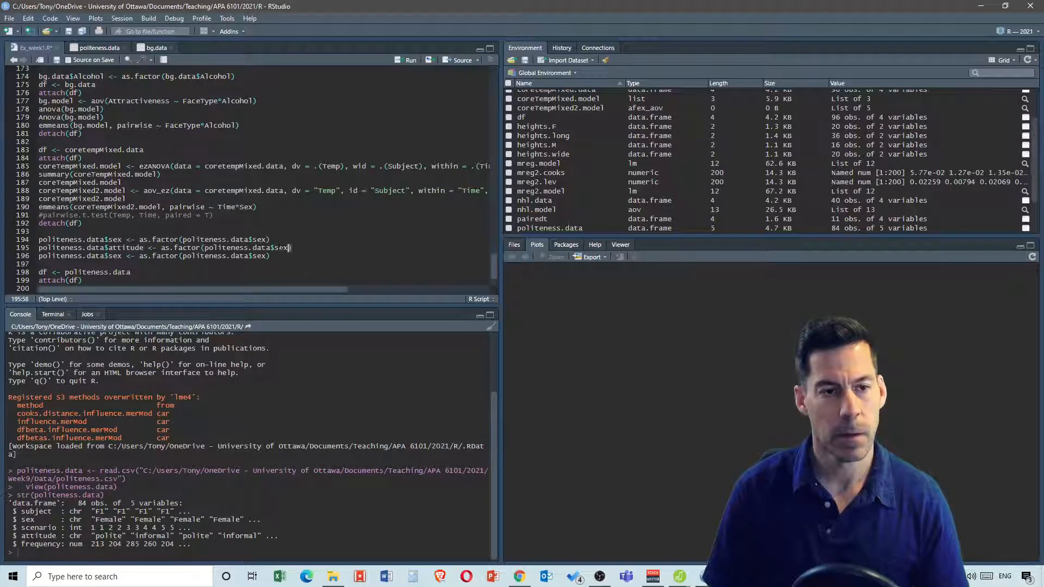
{"action": "key", "text": "BackSpace"}
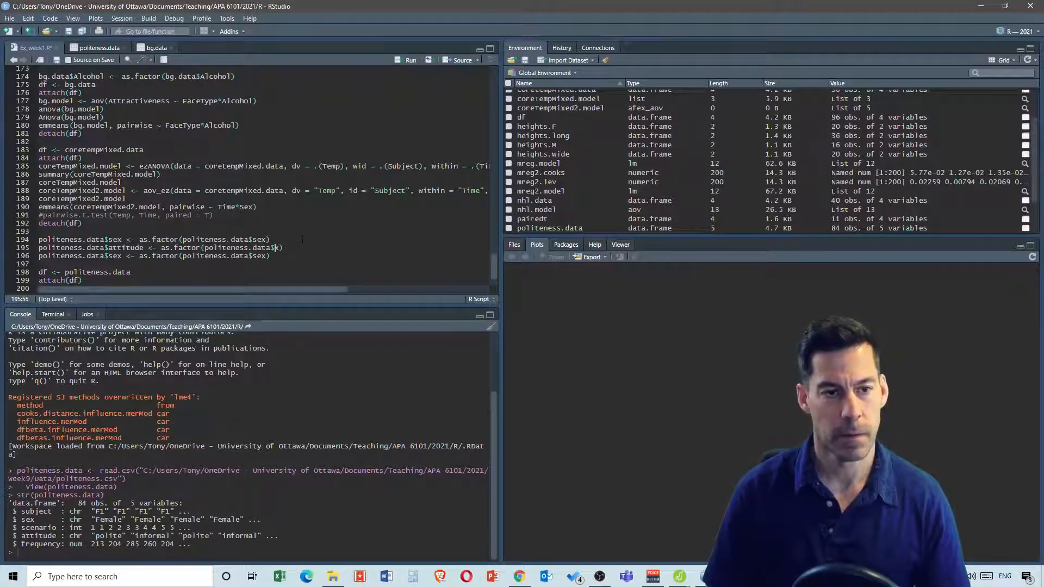
{"action": "type", "text": "attitude"}
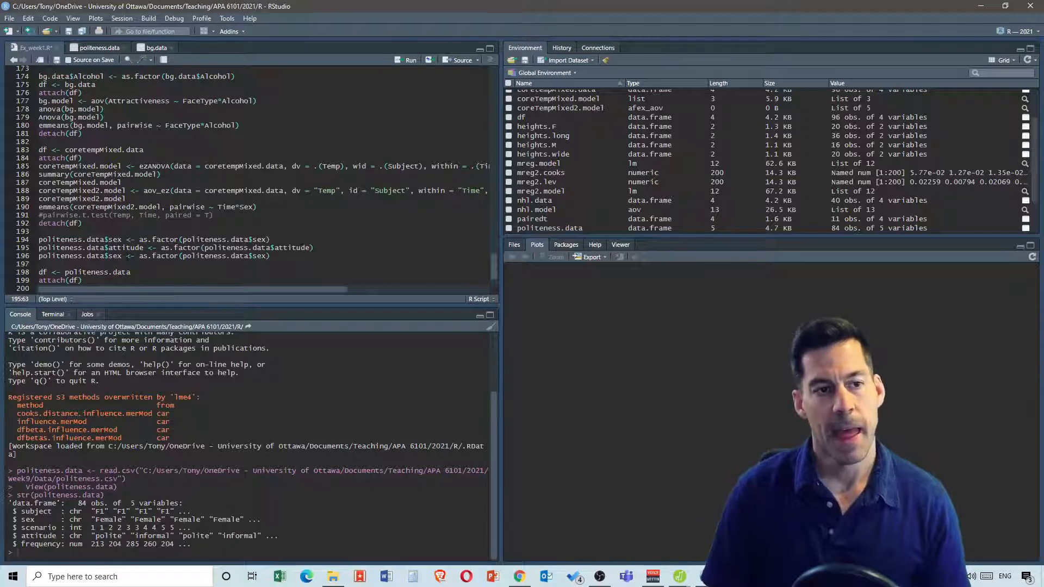
Change sex to subject on both sides of the third as.factor assignment
{"action": "double_click", "coordinate": [114, 256]}
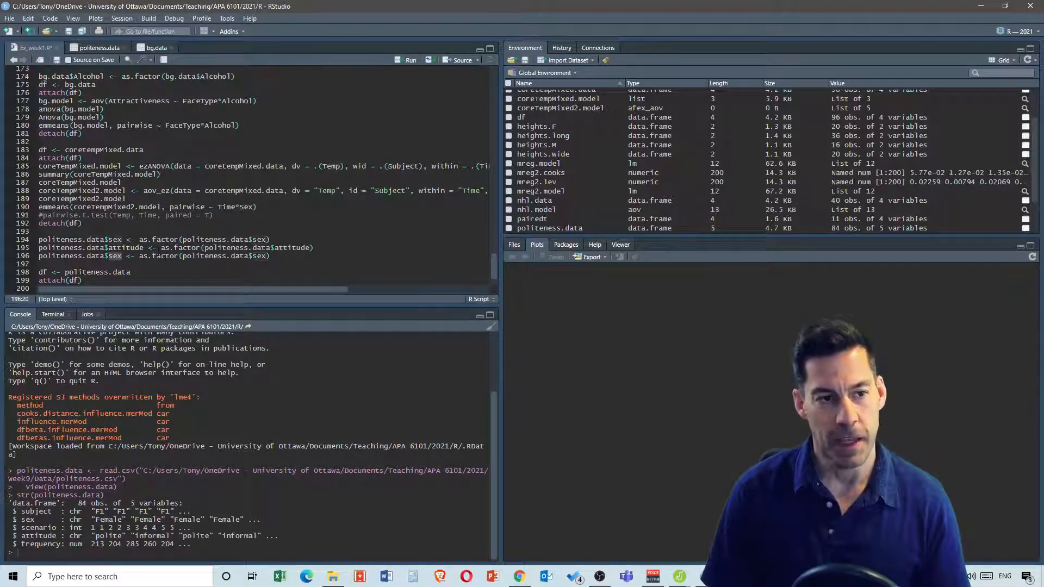
{"action": "type", "text": "subject"}
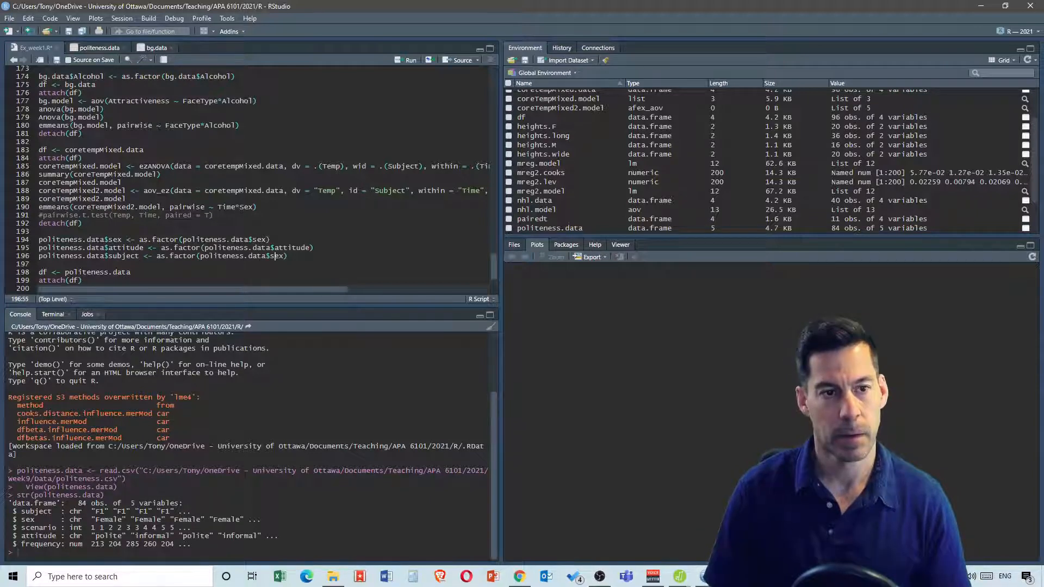
{"action": "double_click", "coordinate": [281, 256]}
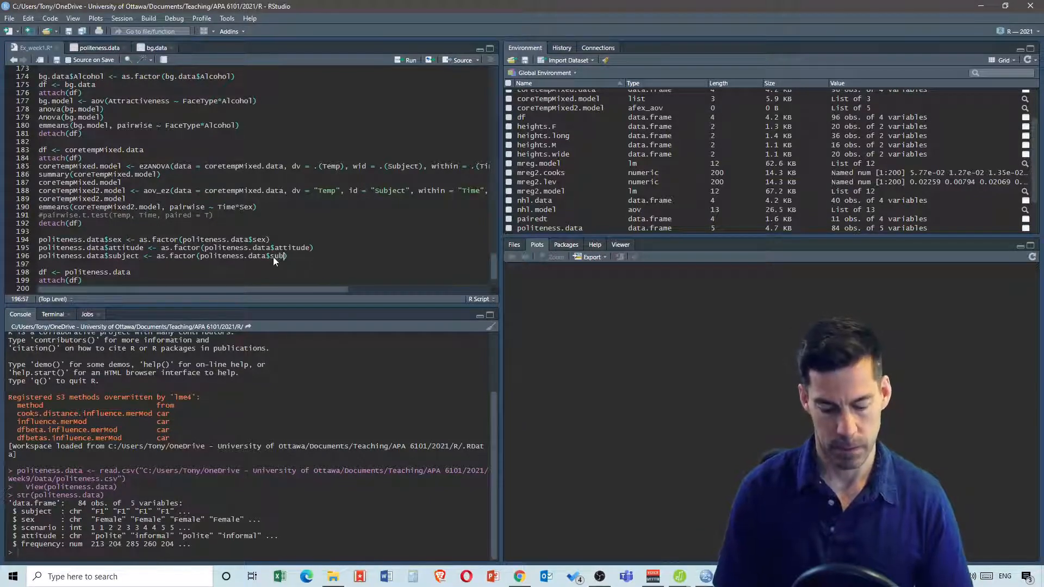
{"action": "type", "text": "subject"}
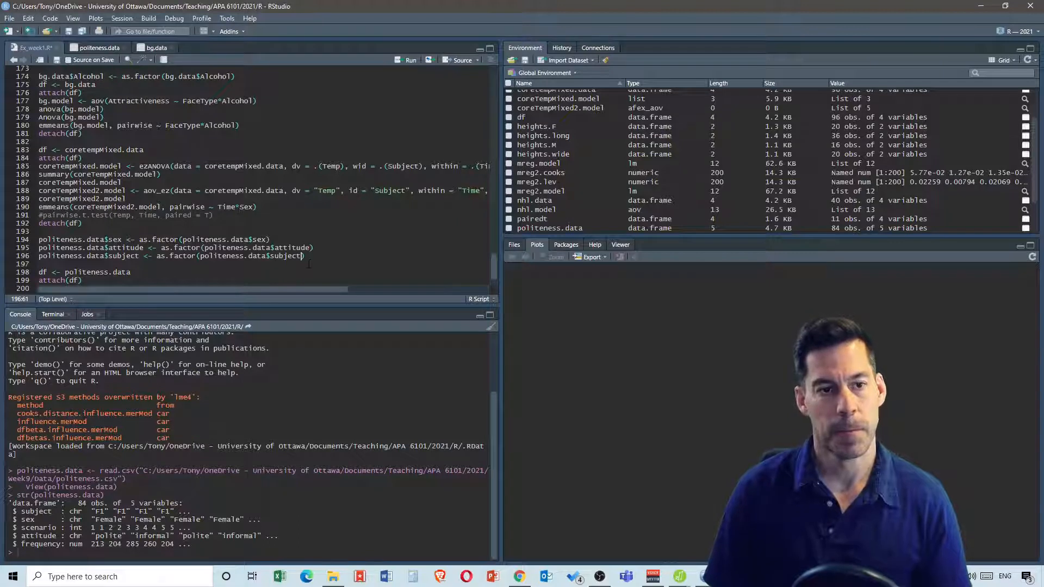
Run the three as.factor lines for sex, attitude and subject
{"action": "key", "text": "shift+Home"}
{"action": "key", "text": "shift+Up"}
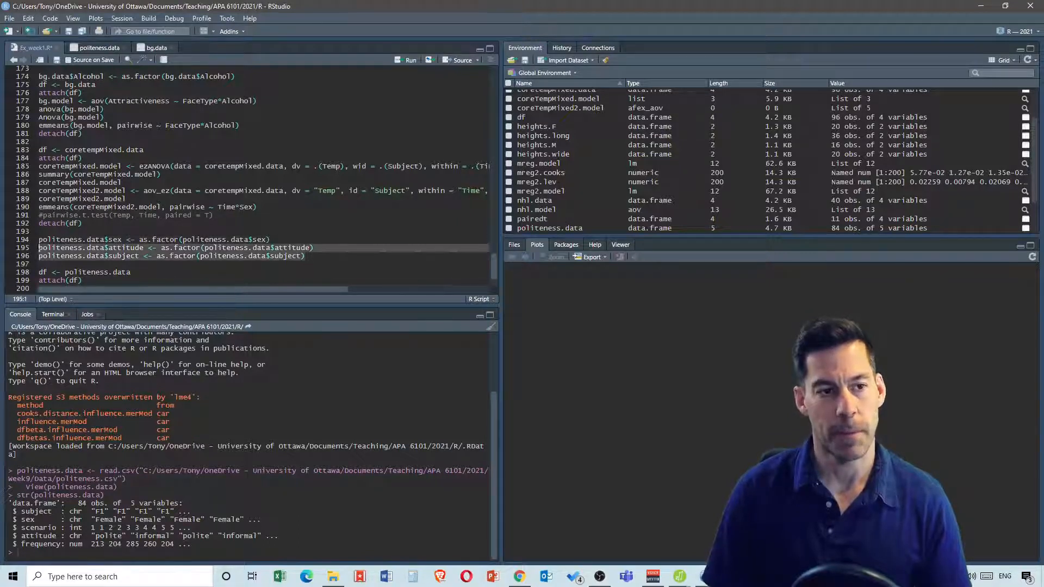
{"action": "key", "text": "shift+Up"}
{"action": "left_click", "coordinate": [403, 63]}
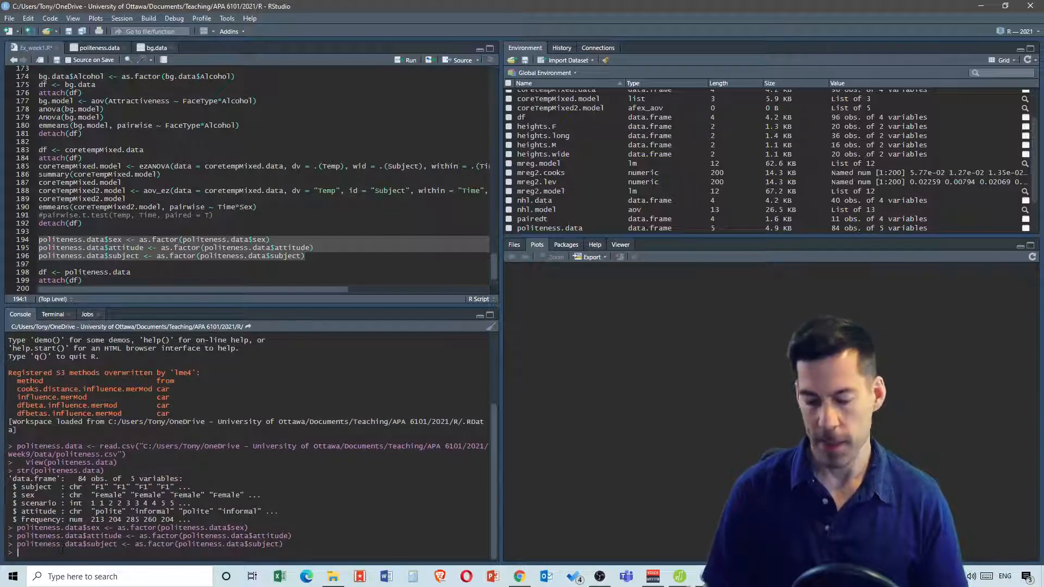
Rerun str(politeness.data) in the console to check the variable types
{"action": "key", "text": "Up"}
{"action": "key", "text": "Up"}
{"action": "key", "text": "Up"}
{"action": "key", "text": "Up"}
{"action": "key", "text": "Down"}
{"action": "key", "text": "Down"}
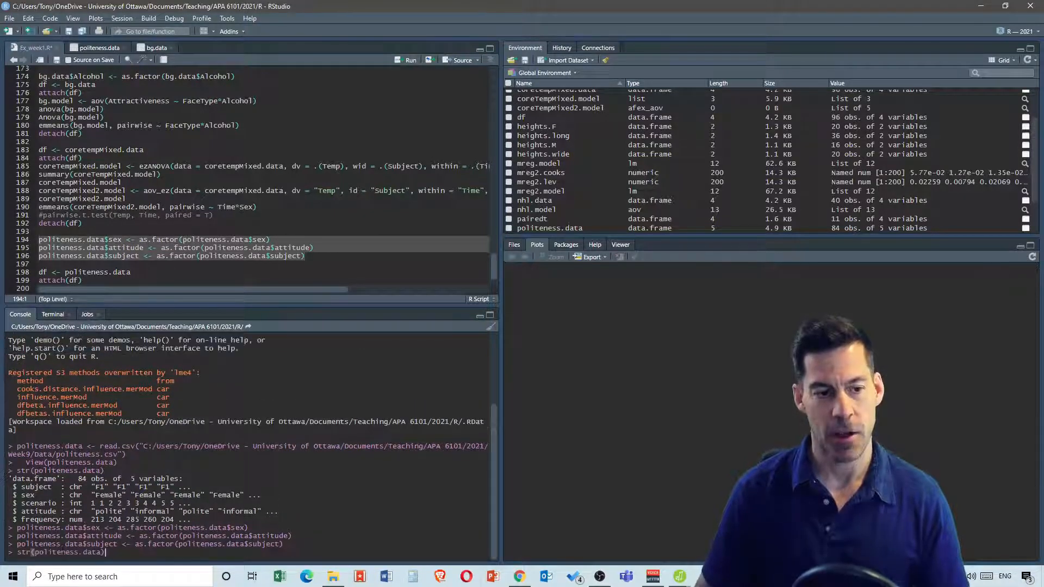
{"action": "key", "text": "Return"}
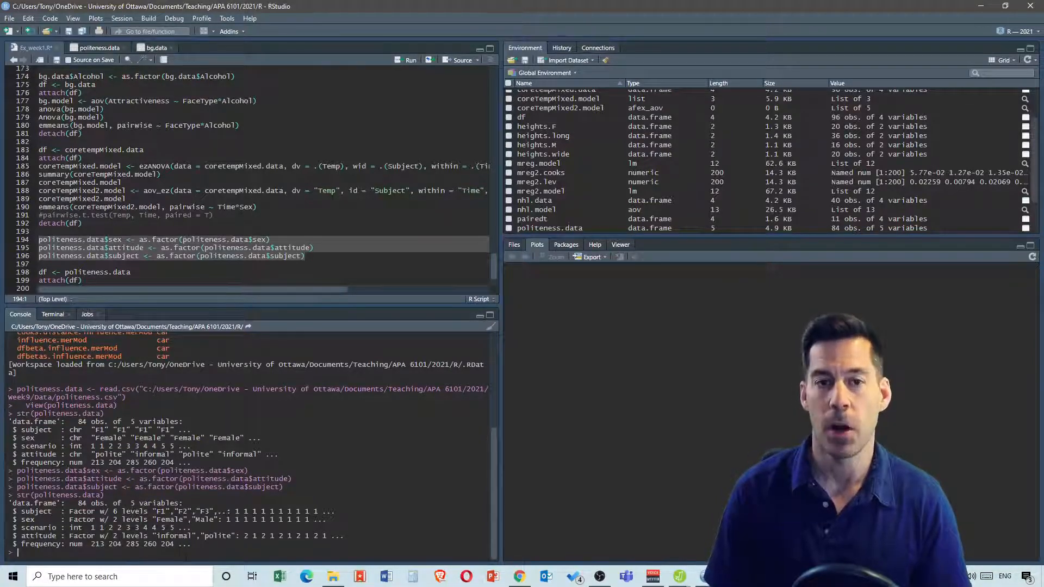
Start the model below attach(df) in the politeness block with politeness.model <- lmer()
{"action": "left_click", "coordinate": [132, 257]}
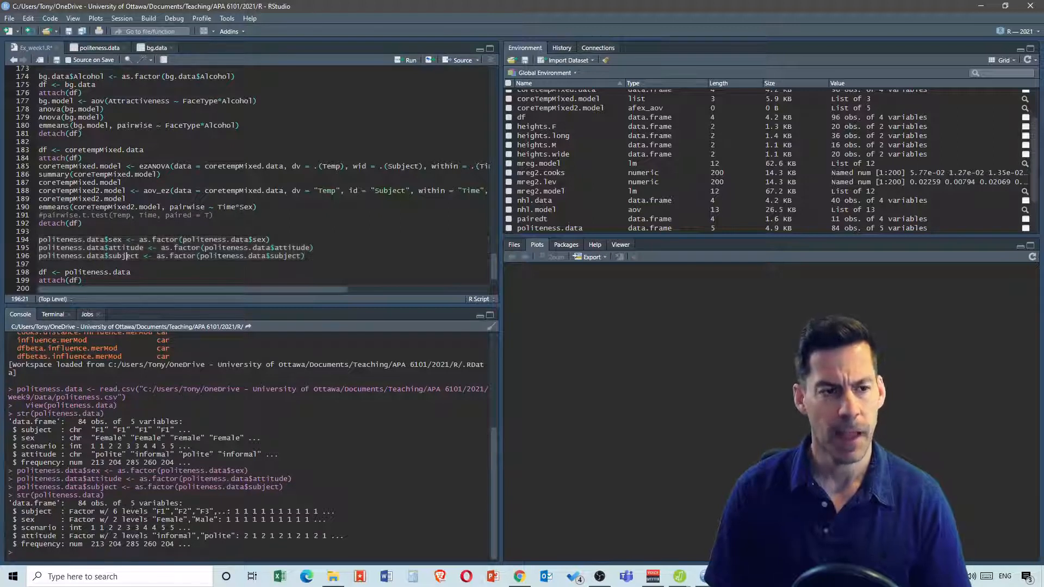
{"action": "scroll", "coordinate": [132, 258], "scroll_direction": "down", "scroll_amount": 2}
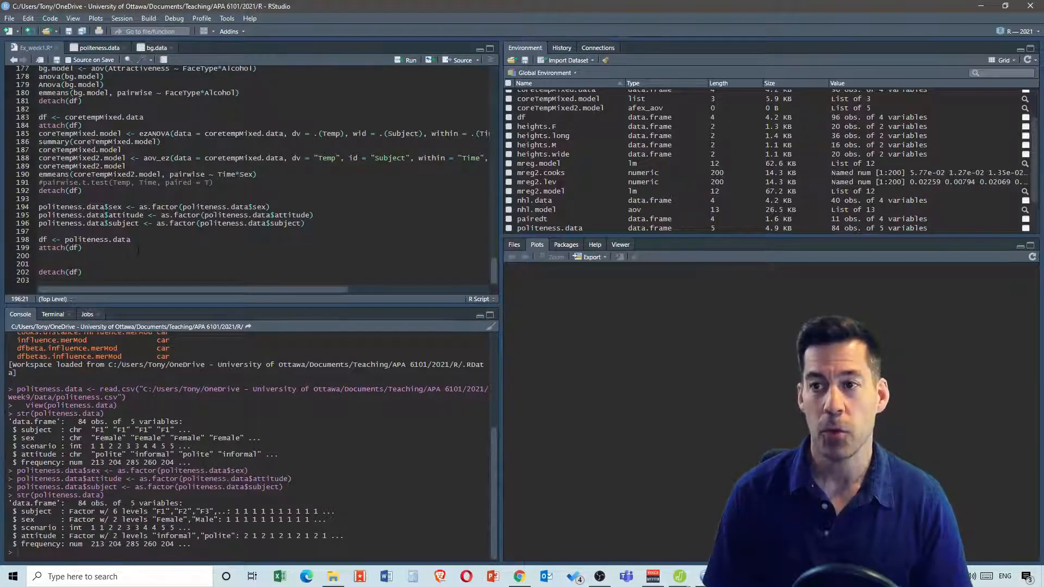
{"action": "left_click", "coordinate": [101, 255]}
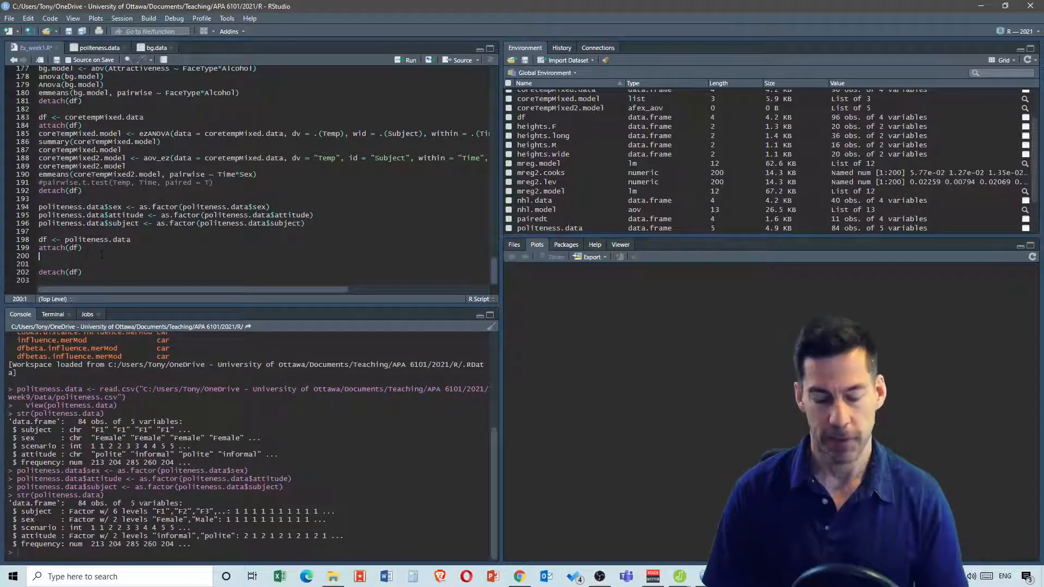
{"action": "type", "text": "politeness"}
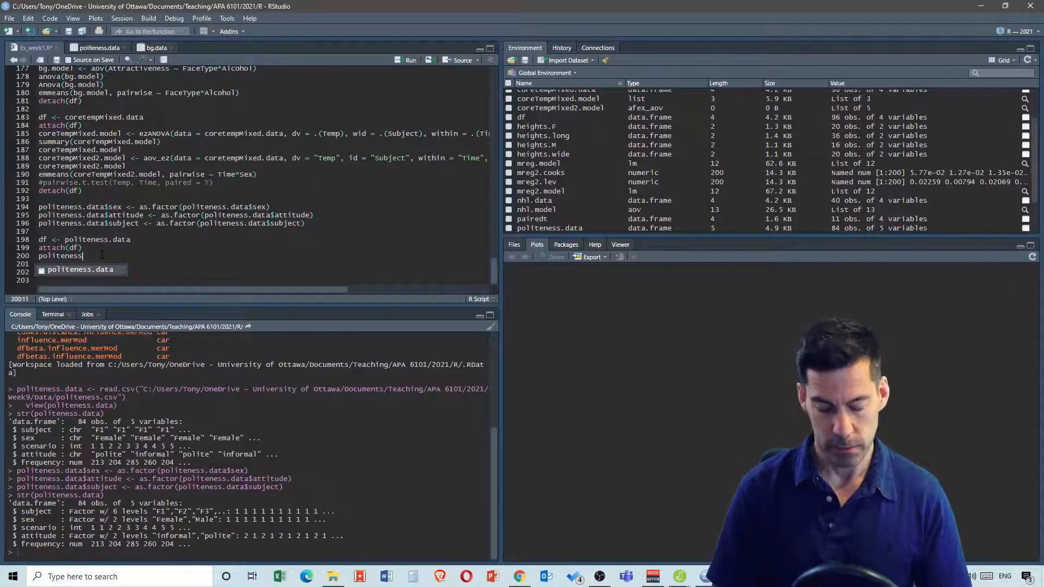
{"action": "type", "text": ".model <"}
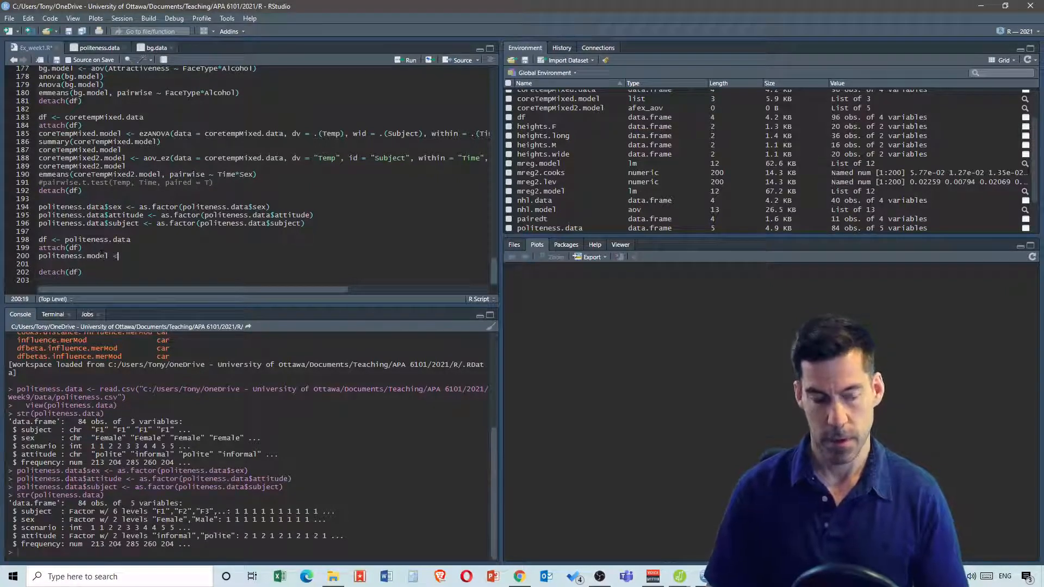
{"action": "type", "text": "- "}
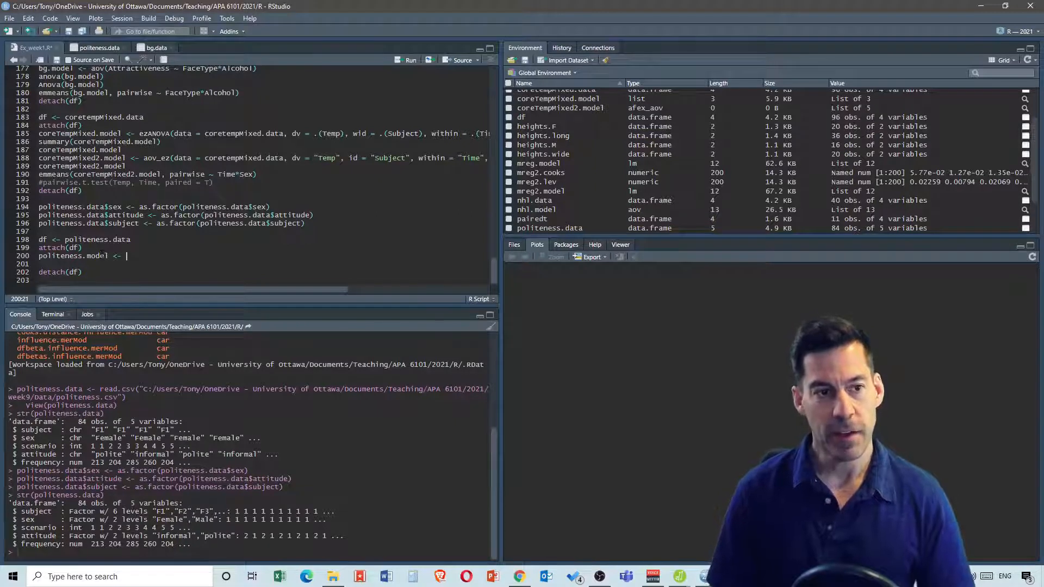
{"action": "type", "text": "lme"}
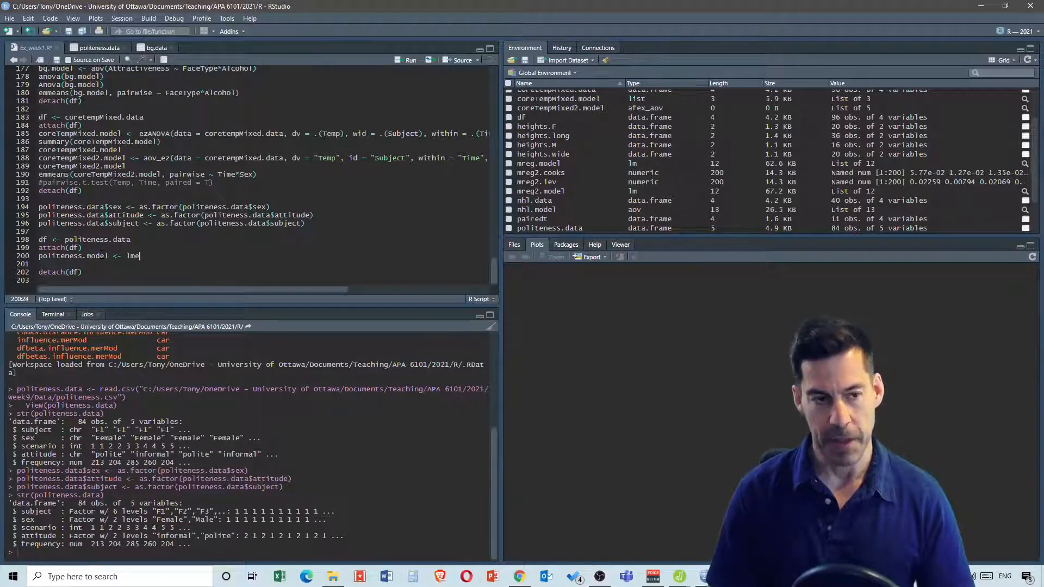
{"action": "type", "text": "r"}
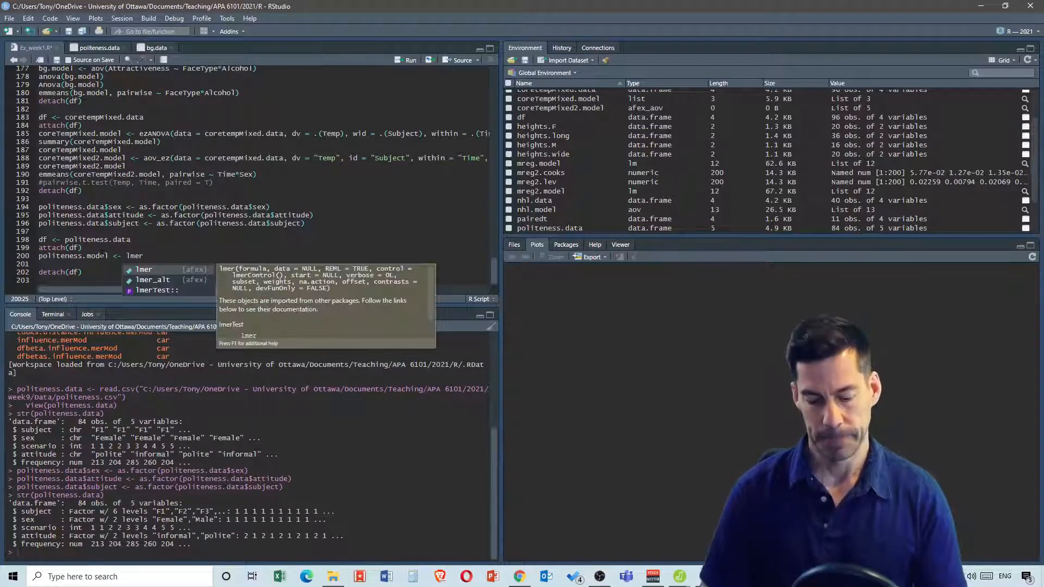
{"action": "type", "text": "("}
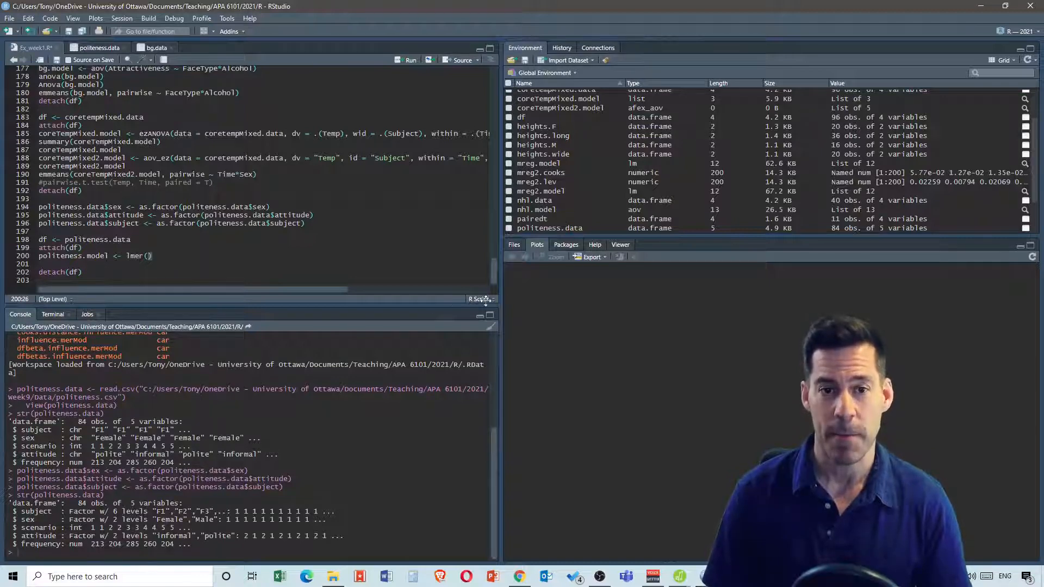
Load the lme4 and lmerTest packages from the installed package list
{"action": "left_click", "coordinate": [564, 245]}
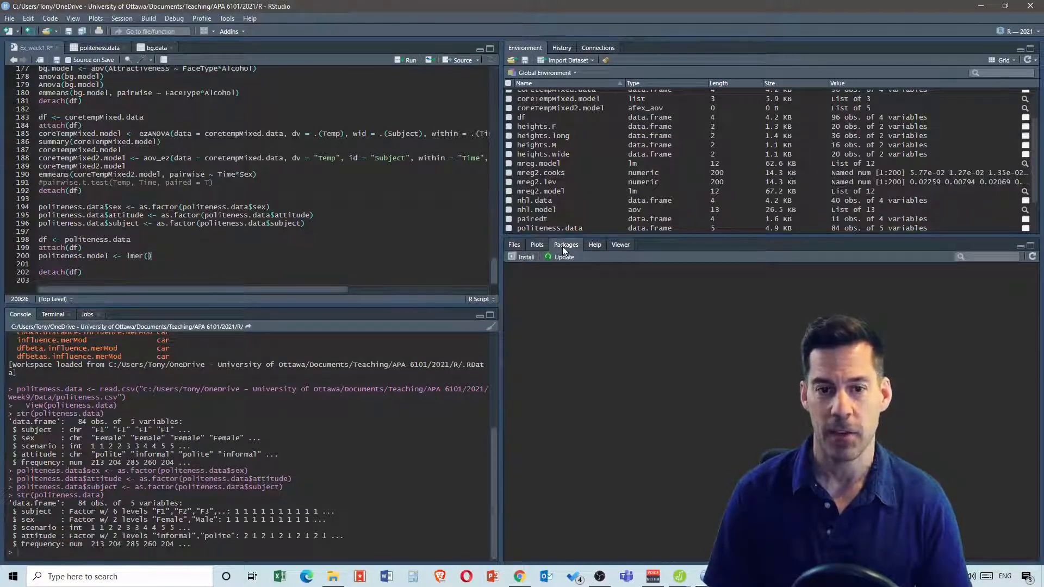
{"action": "scroll", "coordinate": [571, 415], "scroll_direction": "down", "scroll_amount": 5}
{"action": "scroll", "coordinate": [571, 415], "scroll_direction": "down", "scroll_amount": 8}
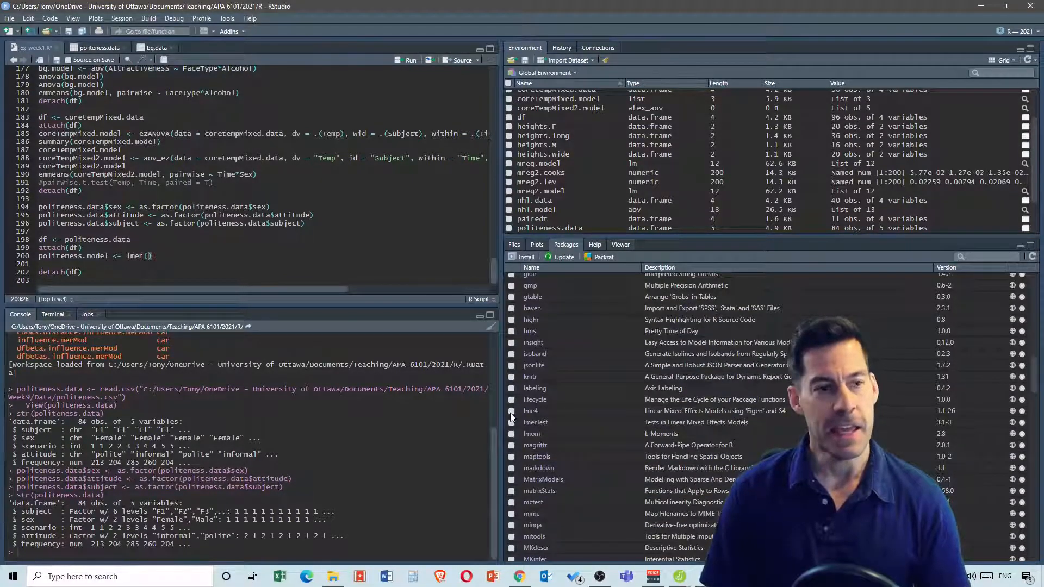
{"action": "left_click", "coordinate": [511, 413]}
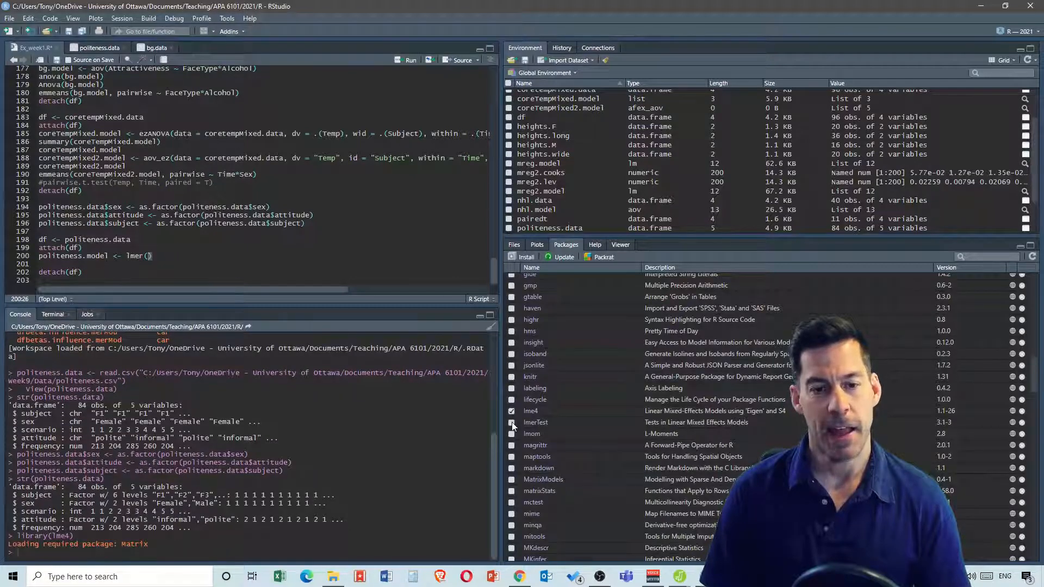
{"action": "left_click", "coordinate": [512, 423]}
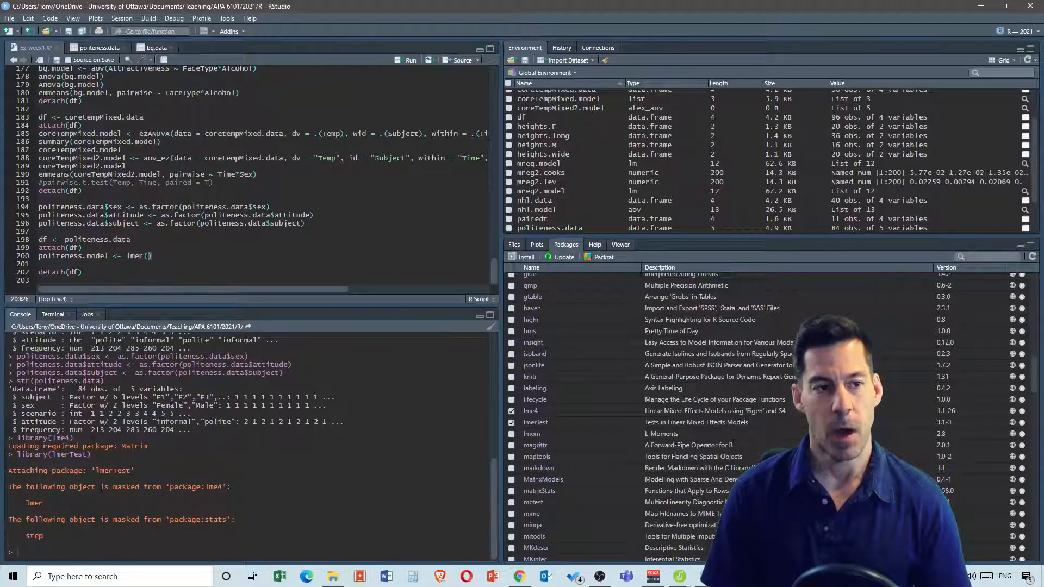
Add a library(lme4) line directly above df <- politeness.data in the script
{"action": "left_click", "coordinate": [39, 239]}
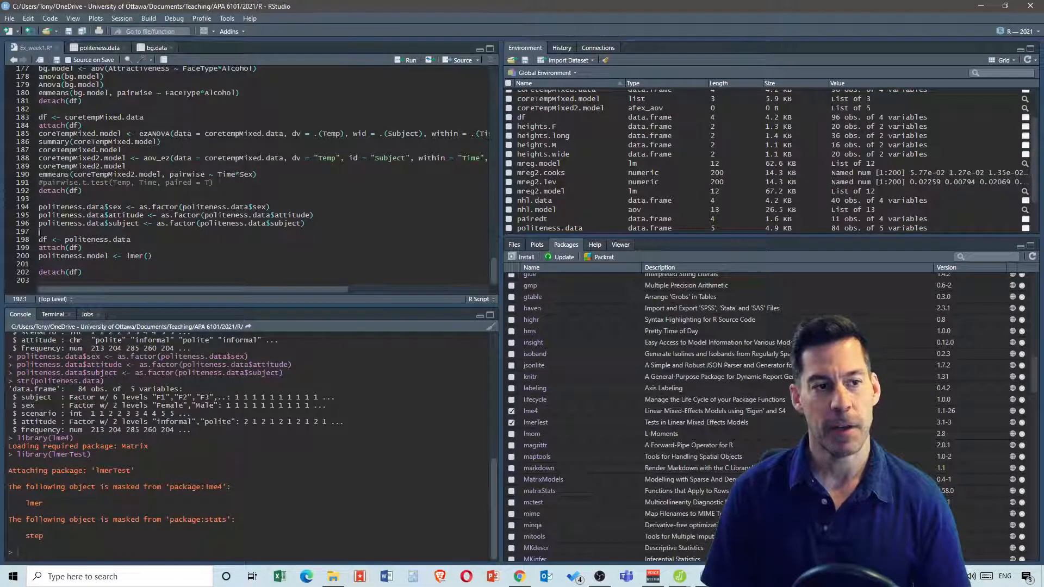
{"action": "left_click", "coordinate": [86, 233]}
{"action": "key", "text": "Return"}
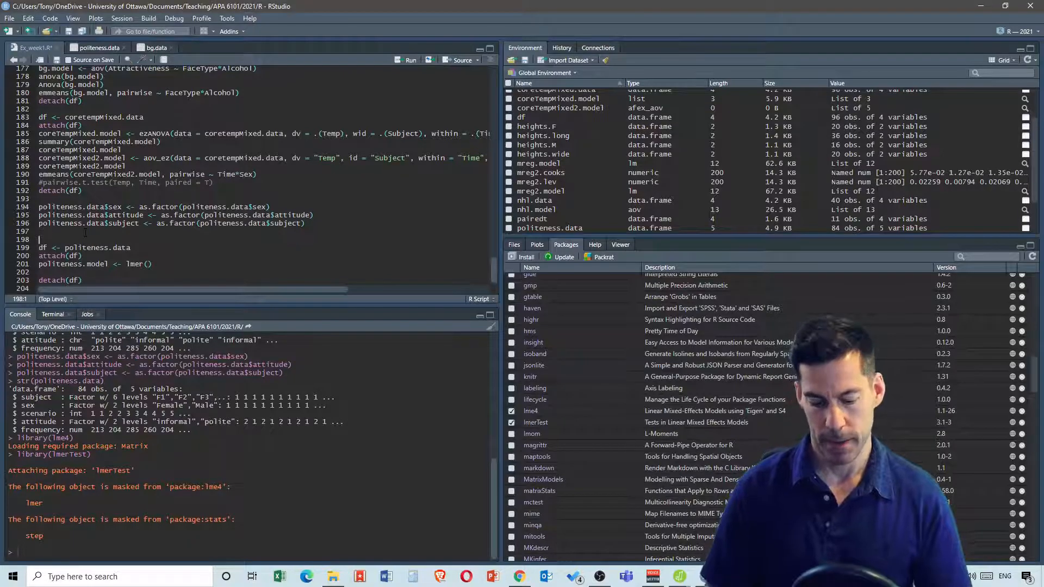
{"action": "type", "text": "library"}
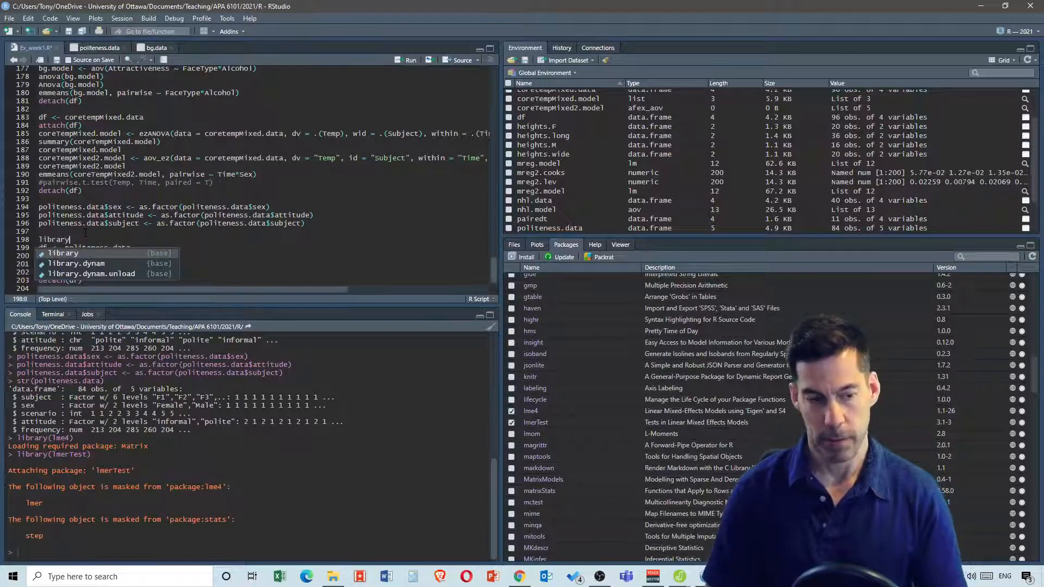
{"action": "type", "text": "(l"}
{"action": "type", "text": "me4"}
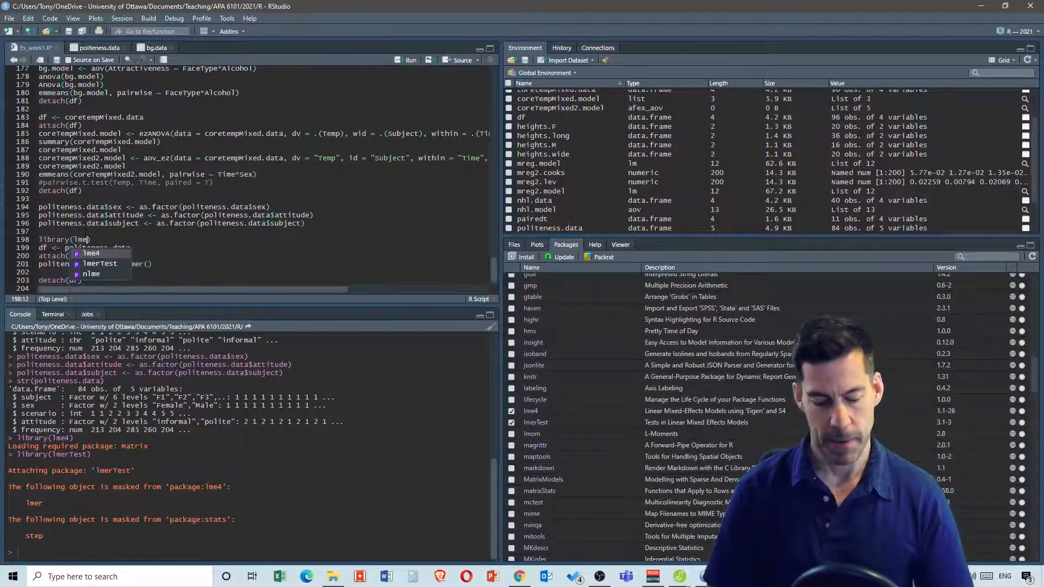
{"action": "key", "text": "End"}
Add a library(lmerTest) line below library(lme4)
{"action": "key", "text": "Return"}
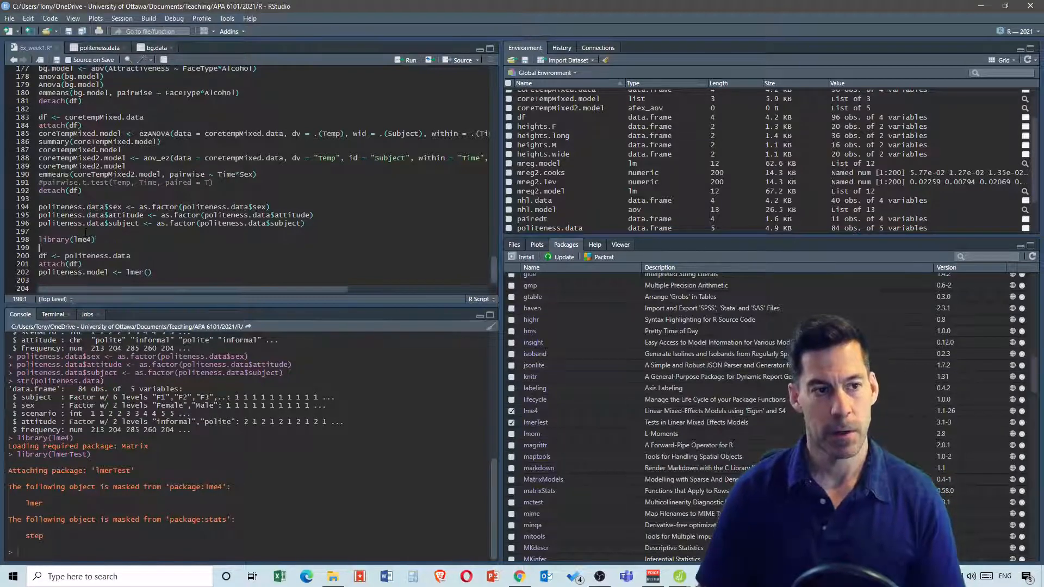
{"action": "type", "text": "libra"}
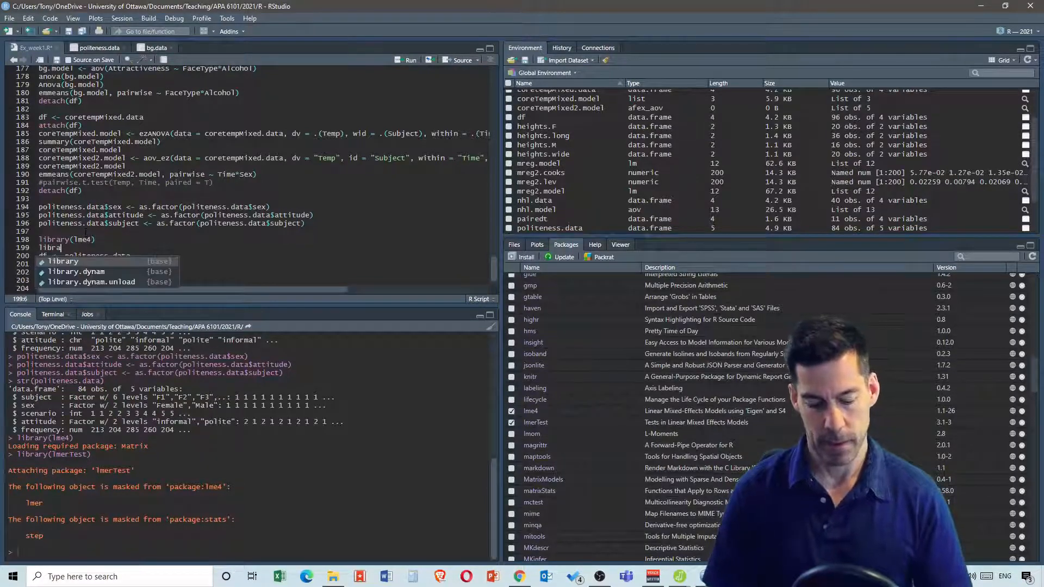
{"action": "type", "text": "ry"}
{"action": "type", "text": "(lm"}
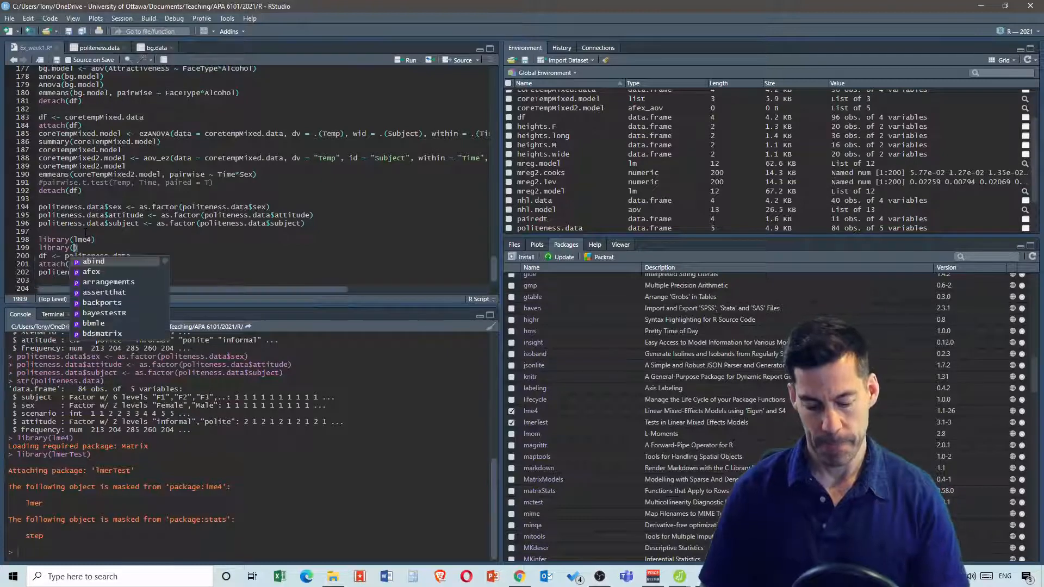
{"action": "type", "text": "er"}
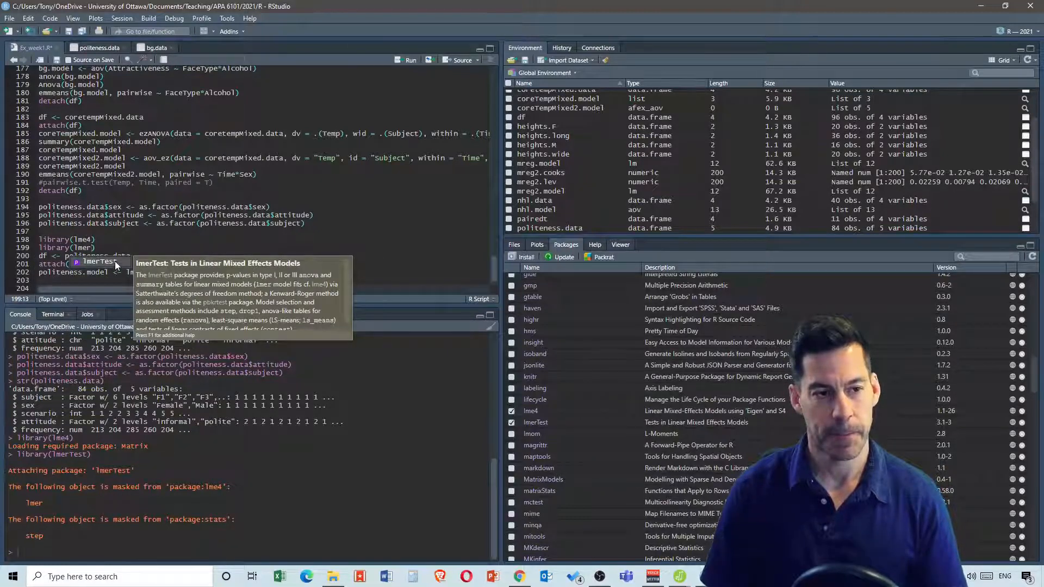
{"action": "key", "text": "Tab"}
{"action": "key", "text": "Down"}
{"action": "key", "text": "Down"}
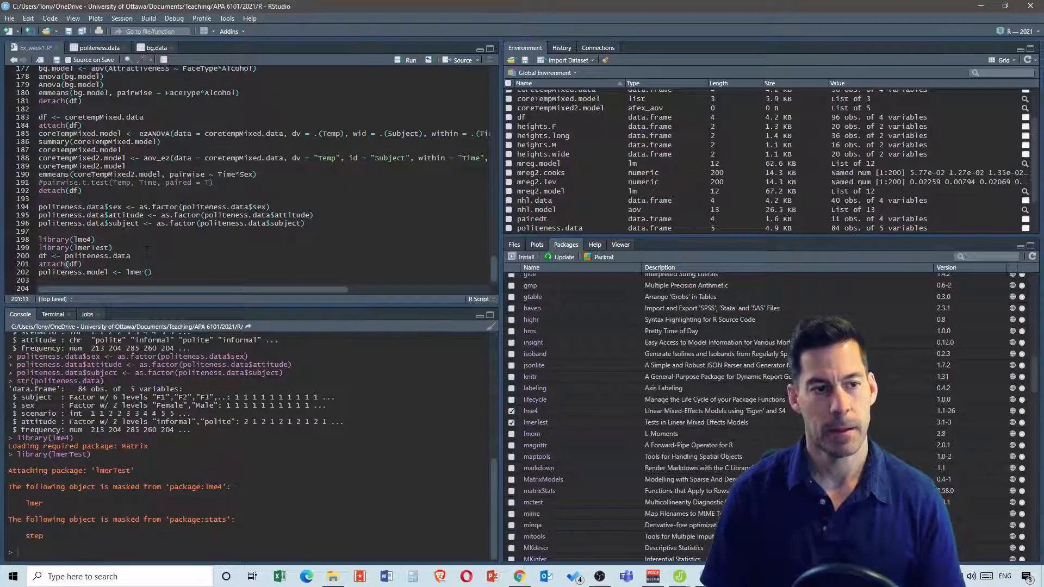
{"action": "left_click", "coordinate": [154, 254]}
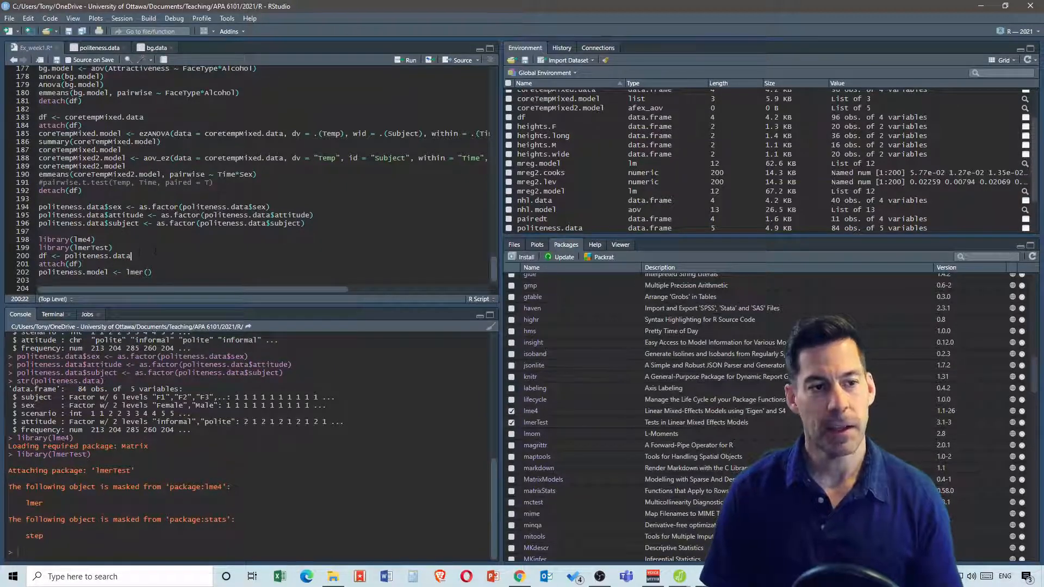
Enter frequency ~ sex * attiude as the fixed-effects part inside the lmer() call of politeness.model
{"action": "left_click", "coordinate": [154, 272]}
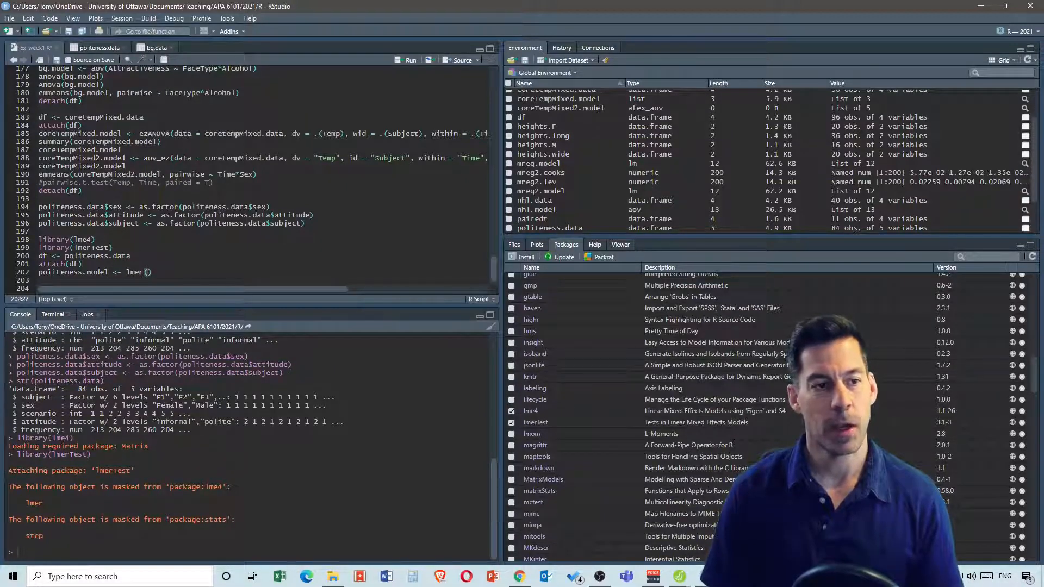
{"action": "key", "text": "Left"}
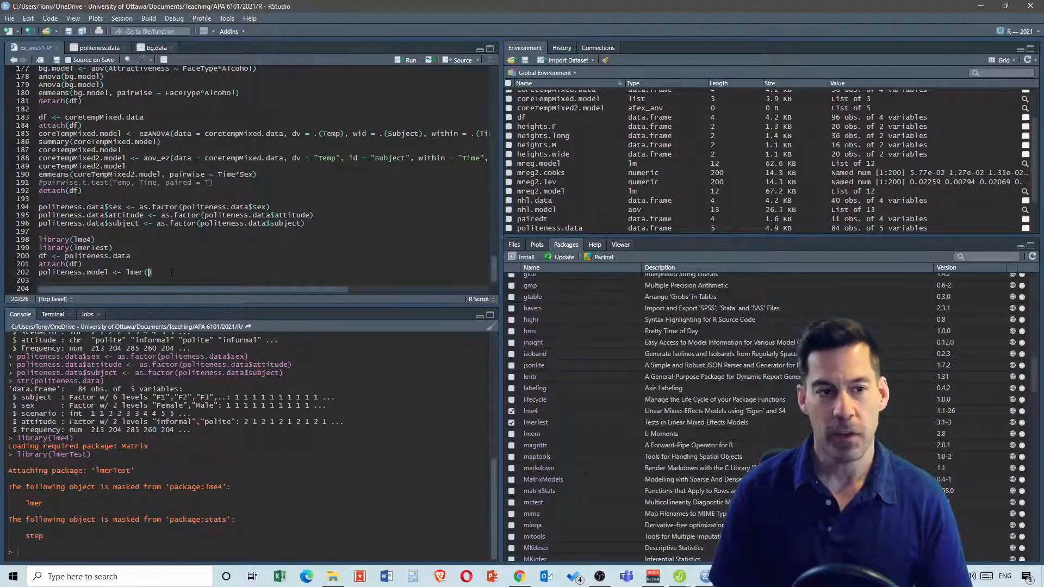
{"action": "type", "text": "fre"}
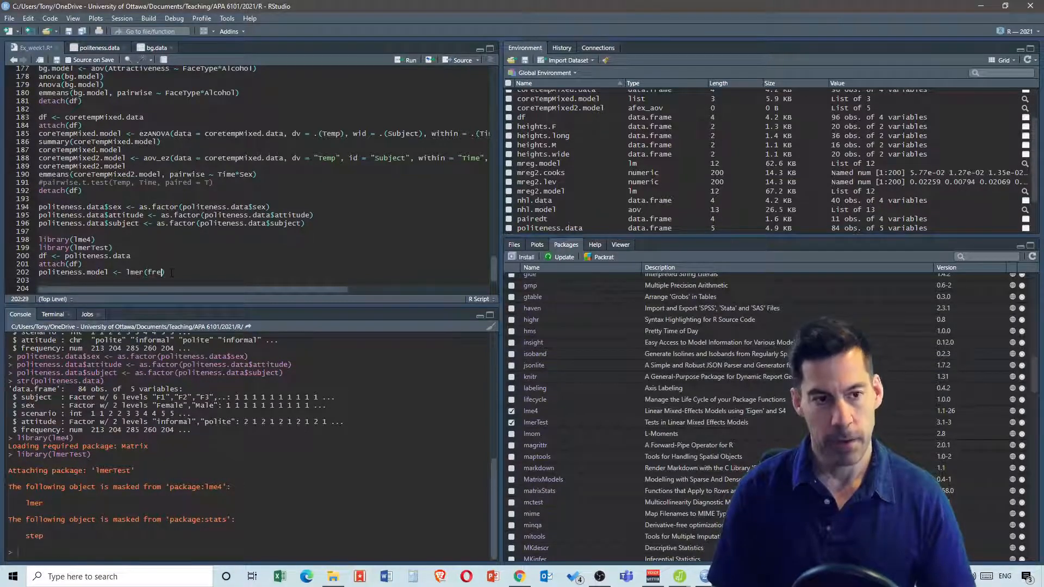
{"action": "type", "text": "quen"}
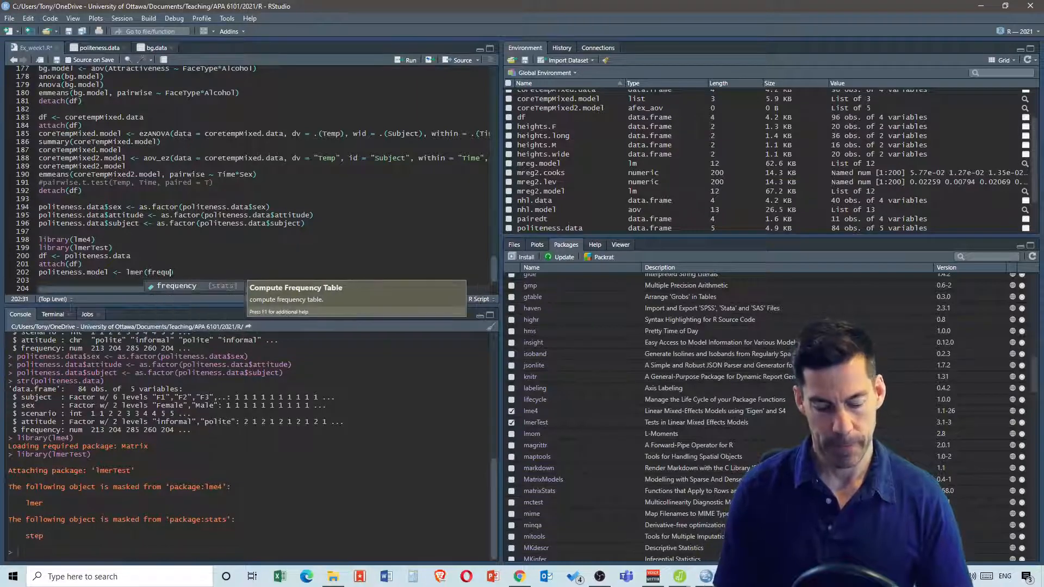
{"action": "type", "text": "cy"}
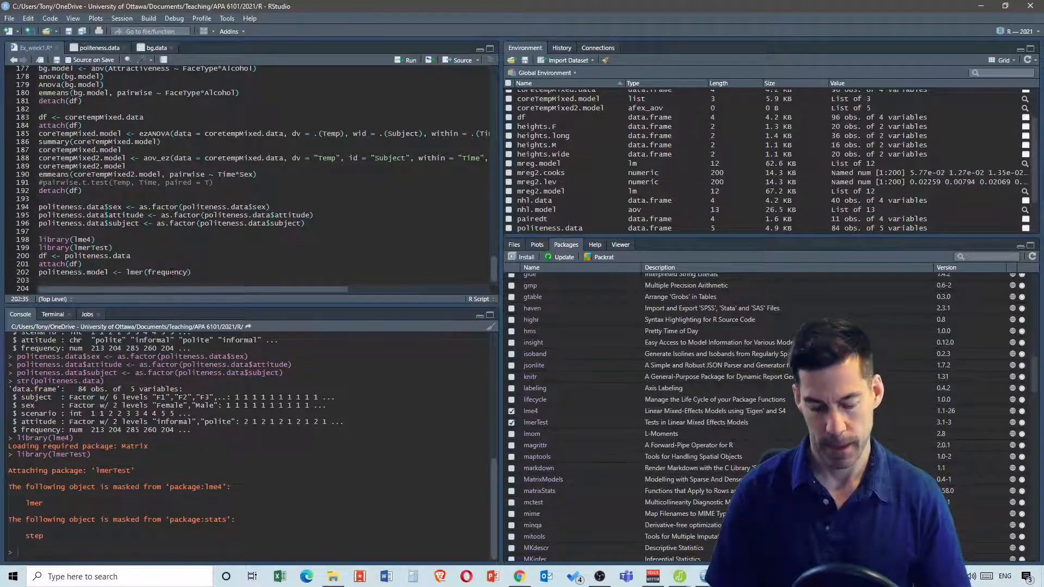
{"action": "type", "text": " ~ "}
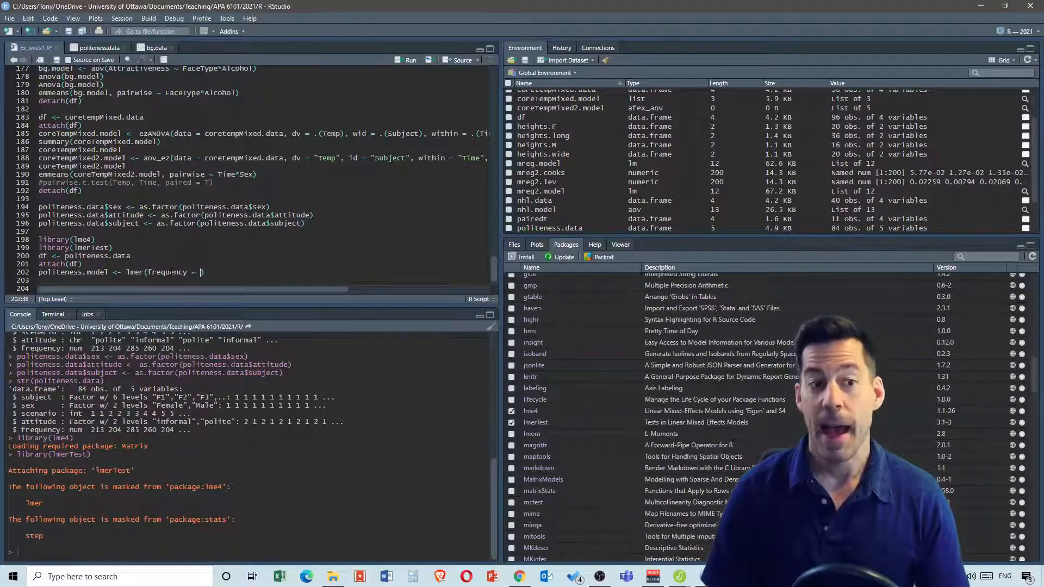
{"action": "type", "text": "sex"}
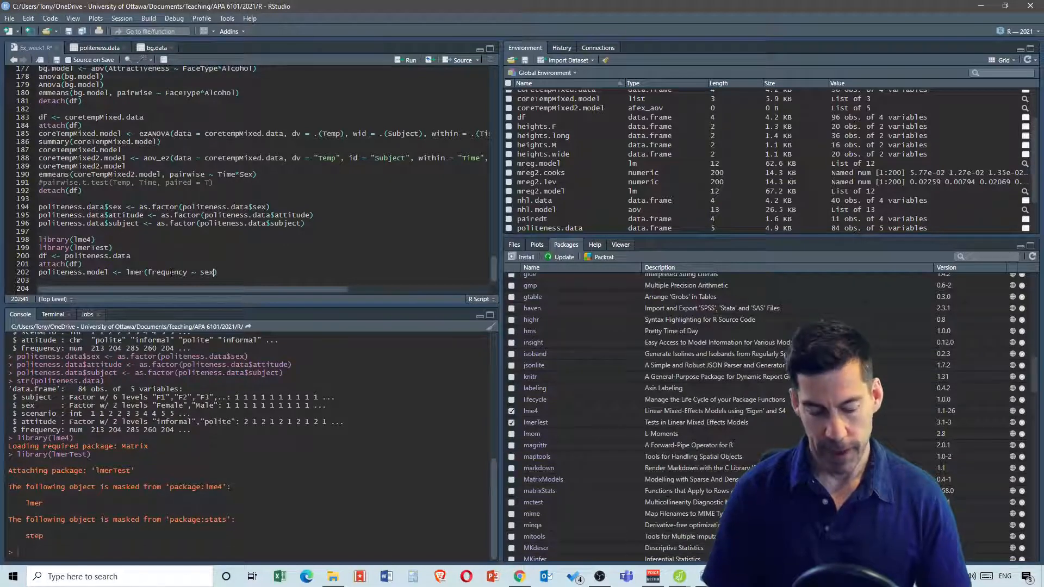
{"action": "type", "text": " * "}
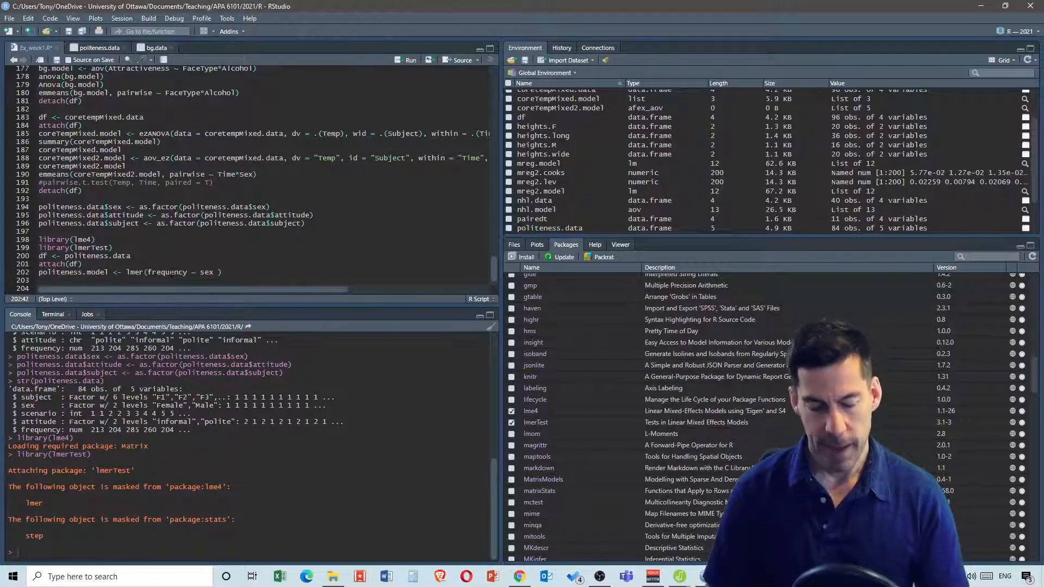
{"action": "type", "text": "attiu"}
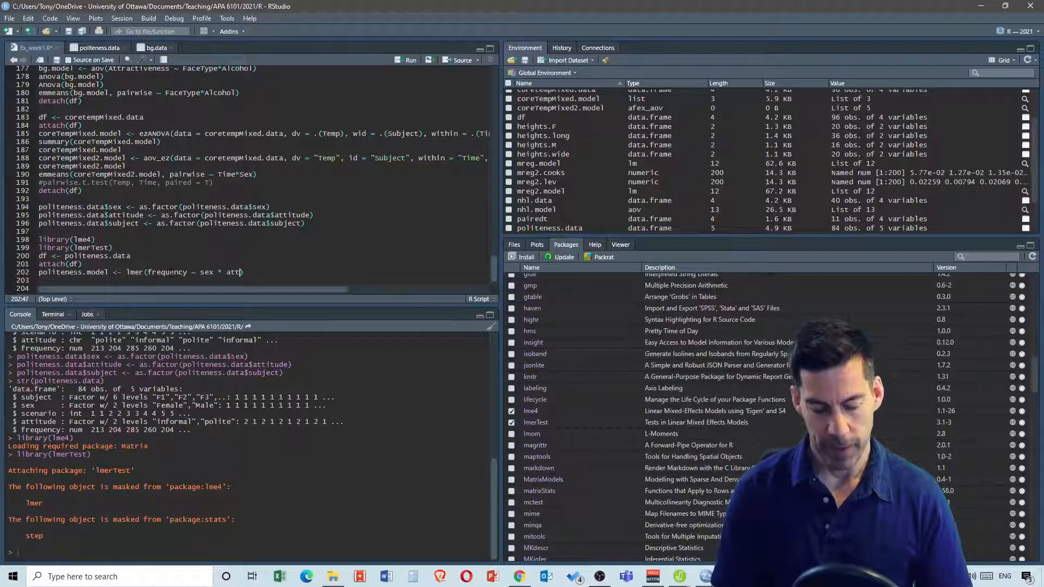
{"action": "type", "text": "de "}
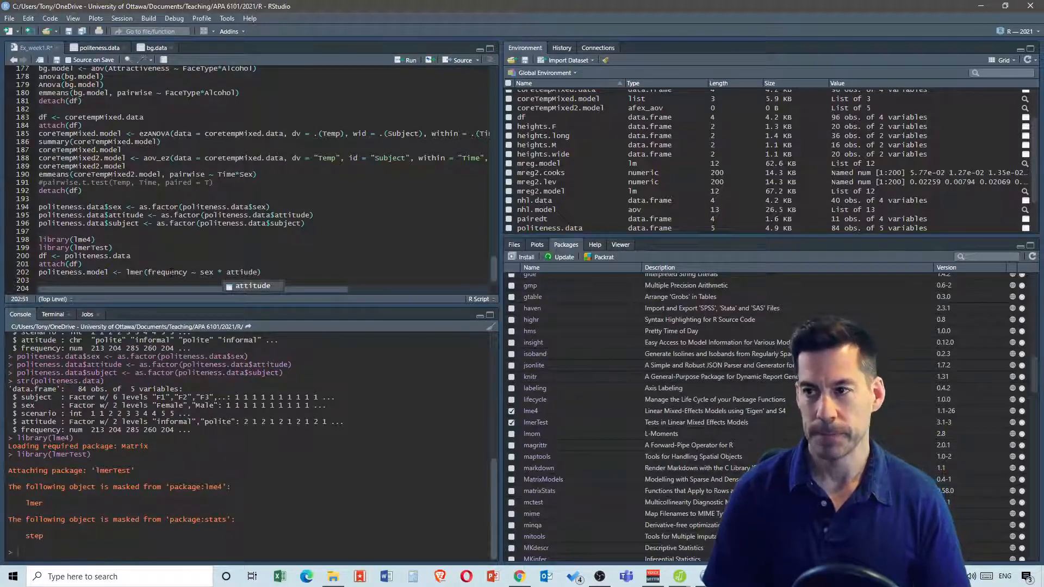
Complete the lmer formula with the random intercept term +(1|subject)
{"action": "type", "text": "+"}
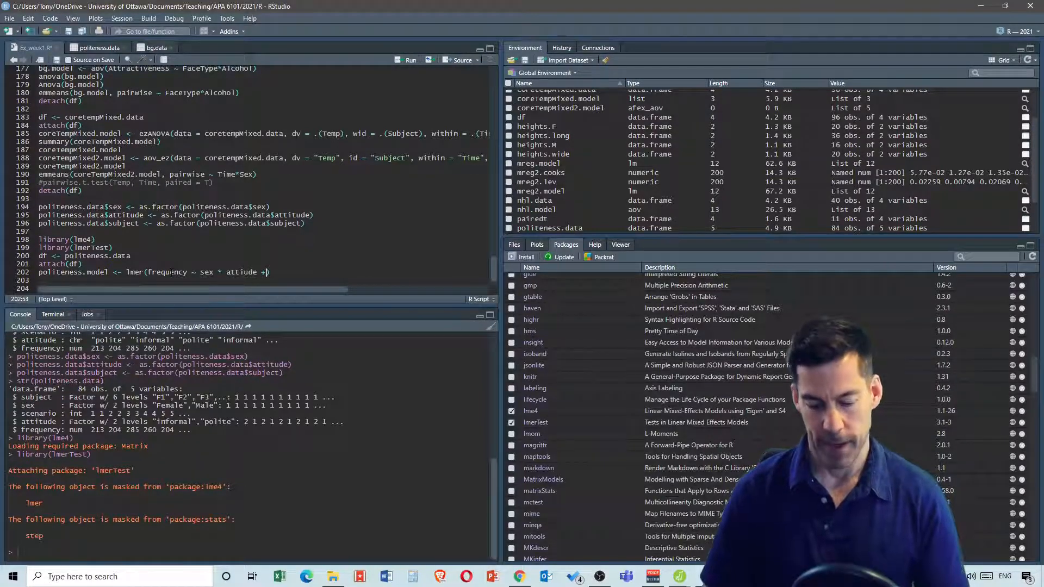
{"action": "type", "text": "(1"}
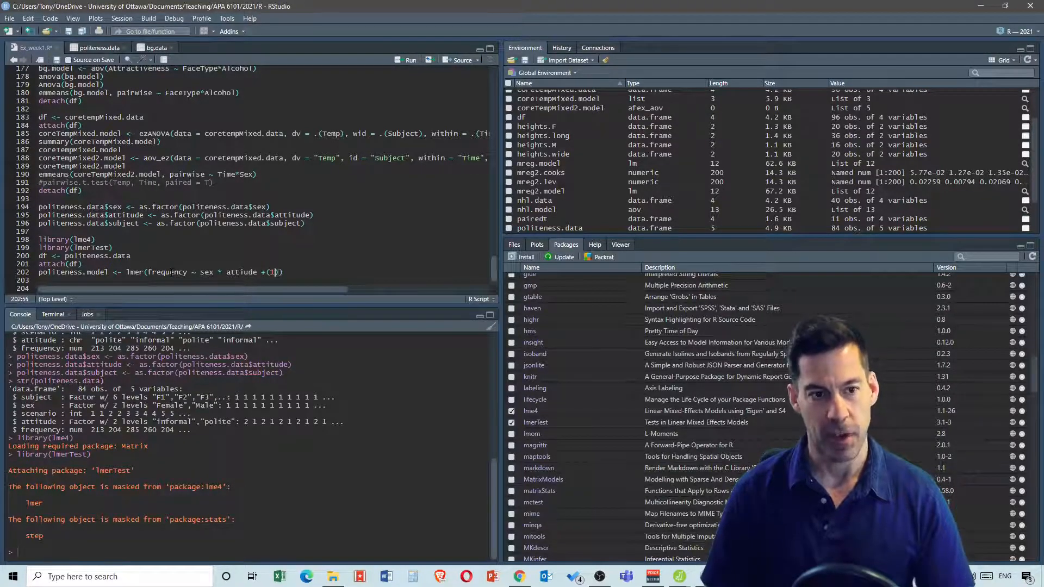
{"action": "type", "text": "|"}
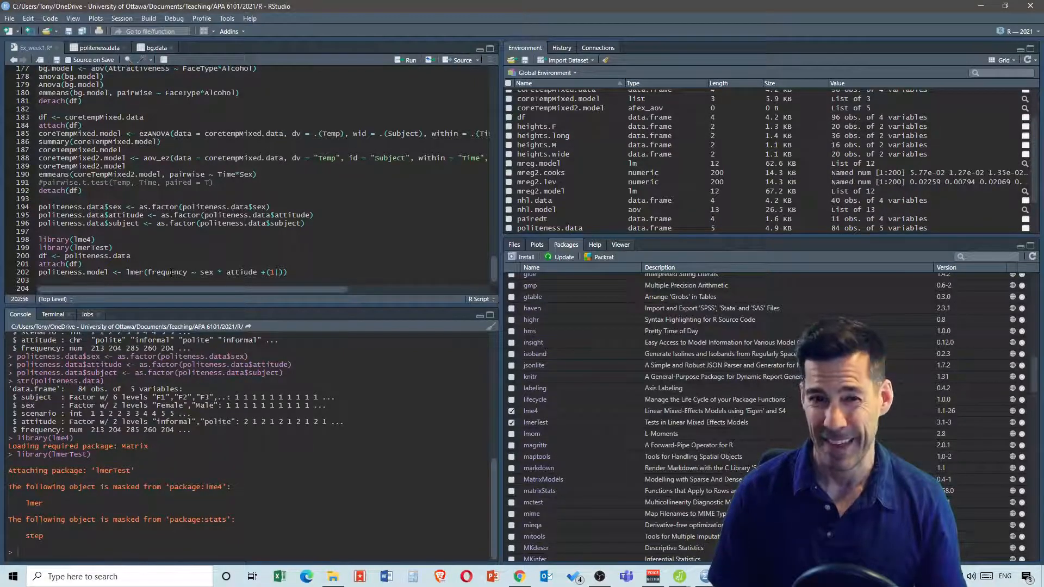
{"action": "type", "text": "subject"}
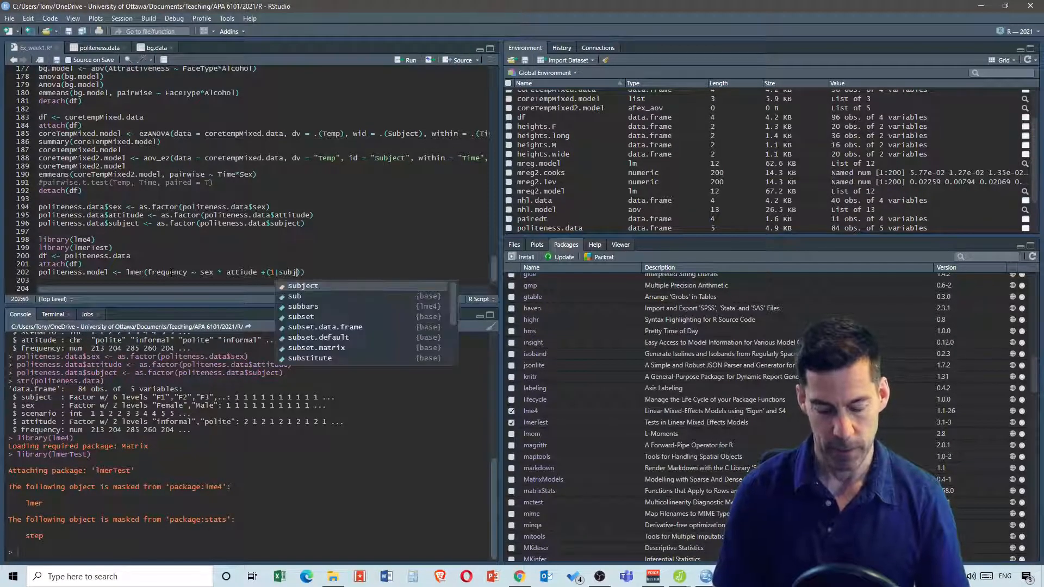
{"action": "type", "text": ")"}
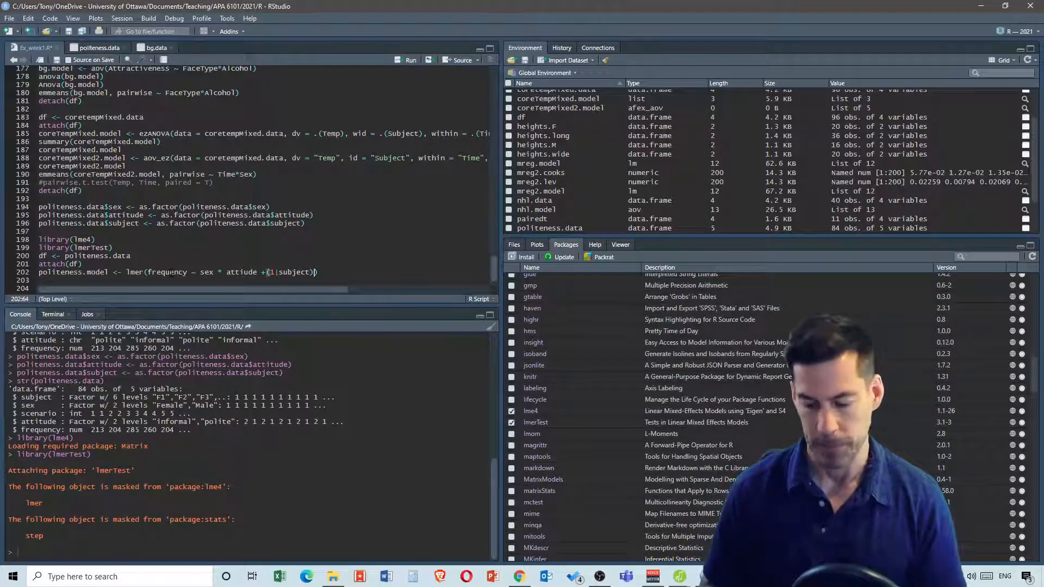
{"action": "type", "text": ")"}
{"action": "scroll", "coordinate": [158, 270], "scroll_direction": "down", "scroll_amount": 1}
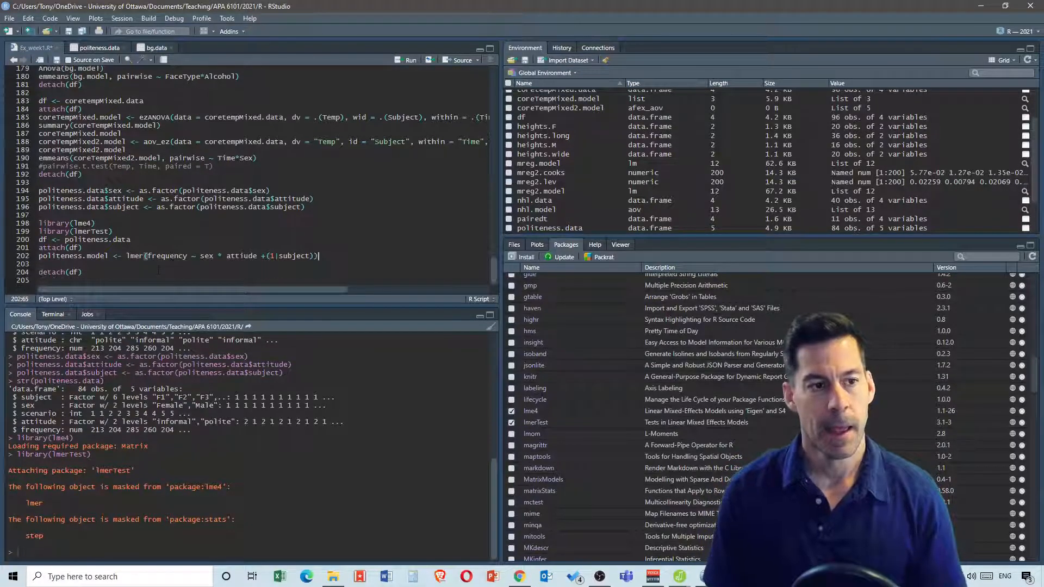
Add summary(politeness.model) on the line below the lmer model
{"action": "left_click", "coordinate": [90, 263]}
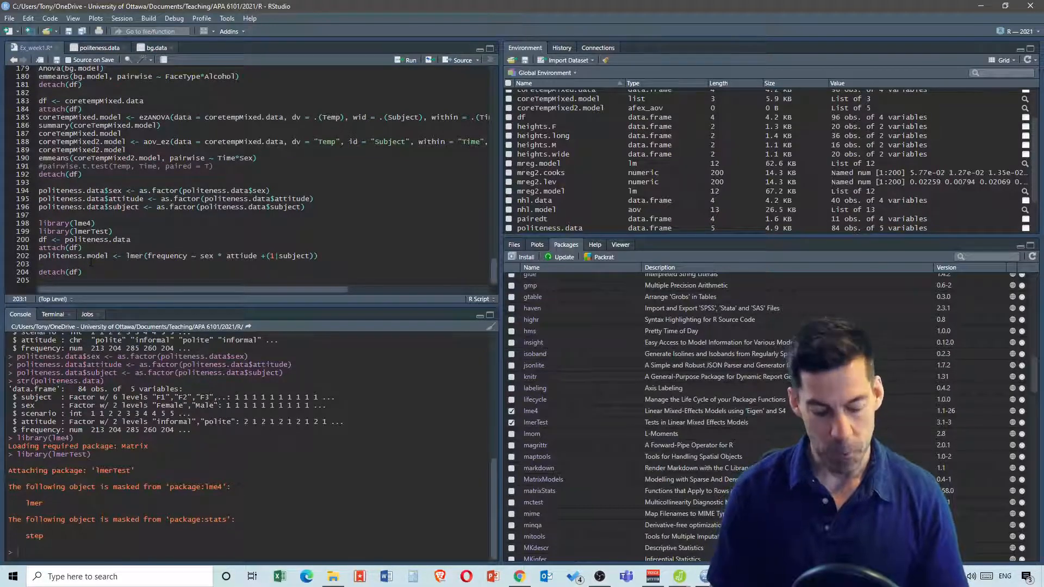
{"action": "type", "text": "summary"}
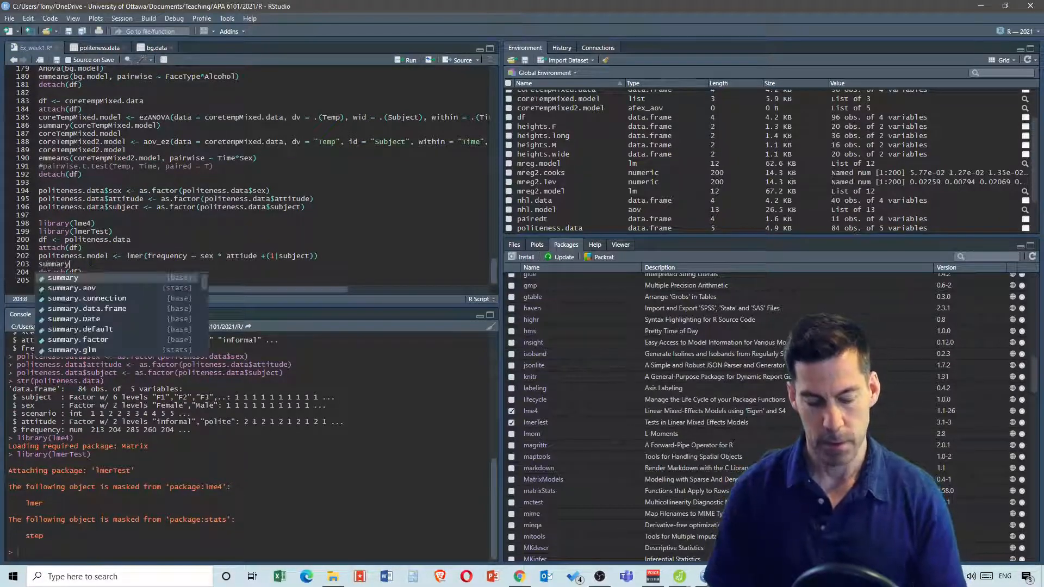
{"action": "type", "text": "(politen"}
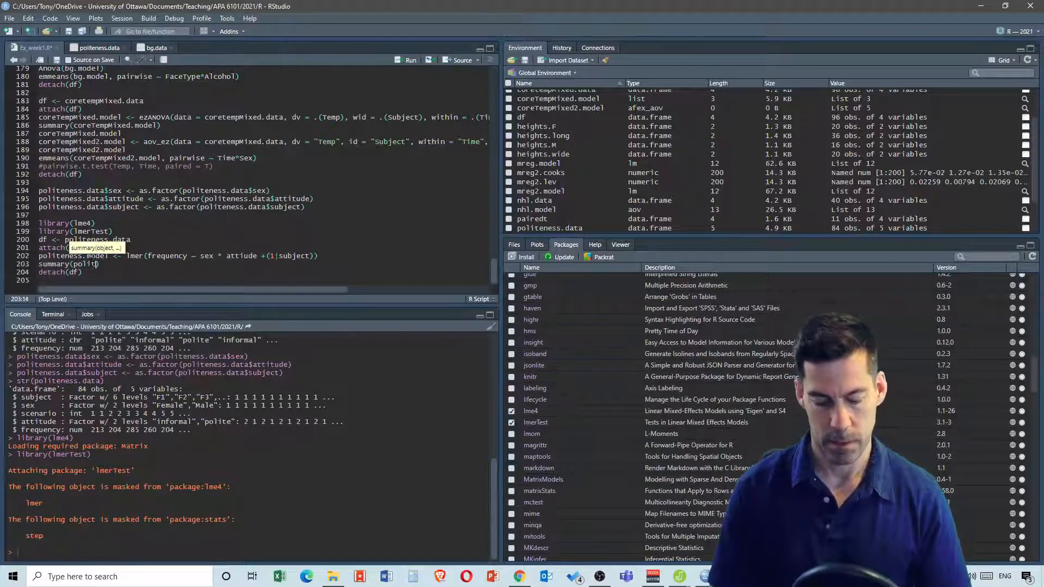
{"action": "type", "text": "ess"}
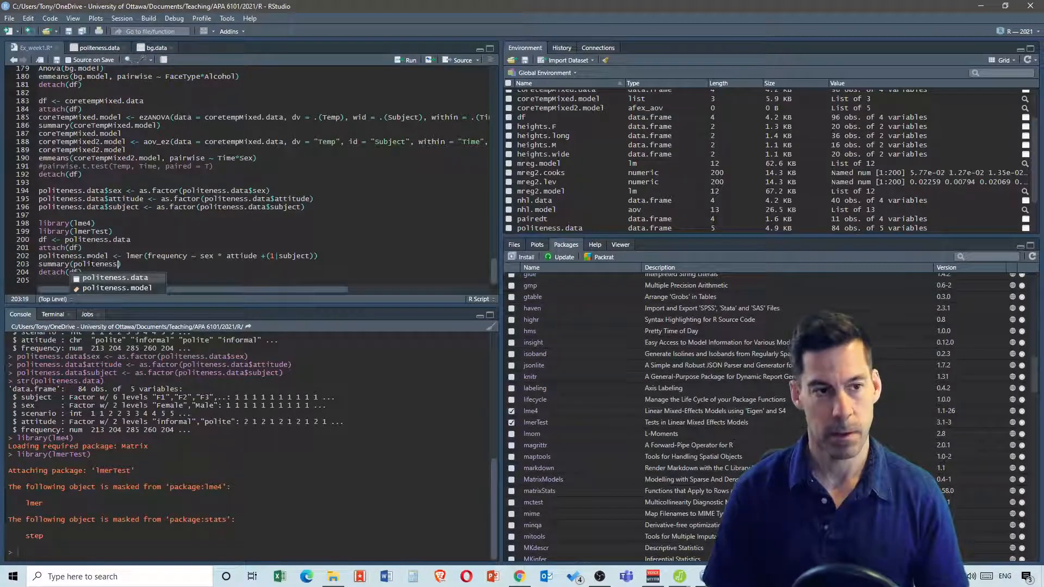
{"action": "left_click", "coordinate": [152, 286]}
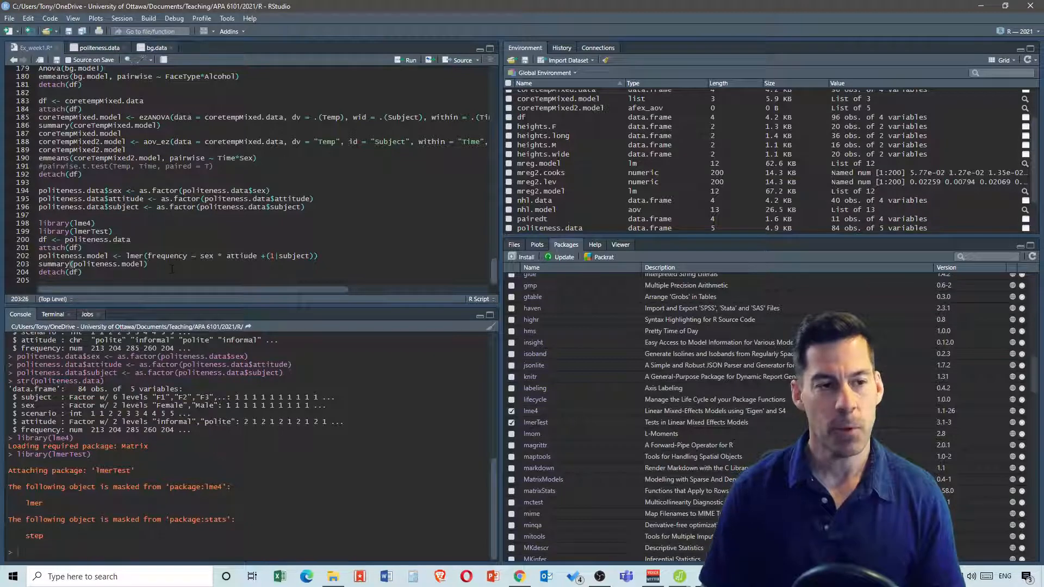
Add anova(politeness.model) on a new line below the model summary
{"action": "key", "text": "Return"}
{"action": "type", "text": "anova"}
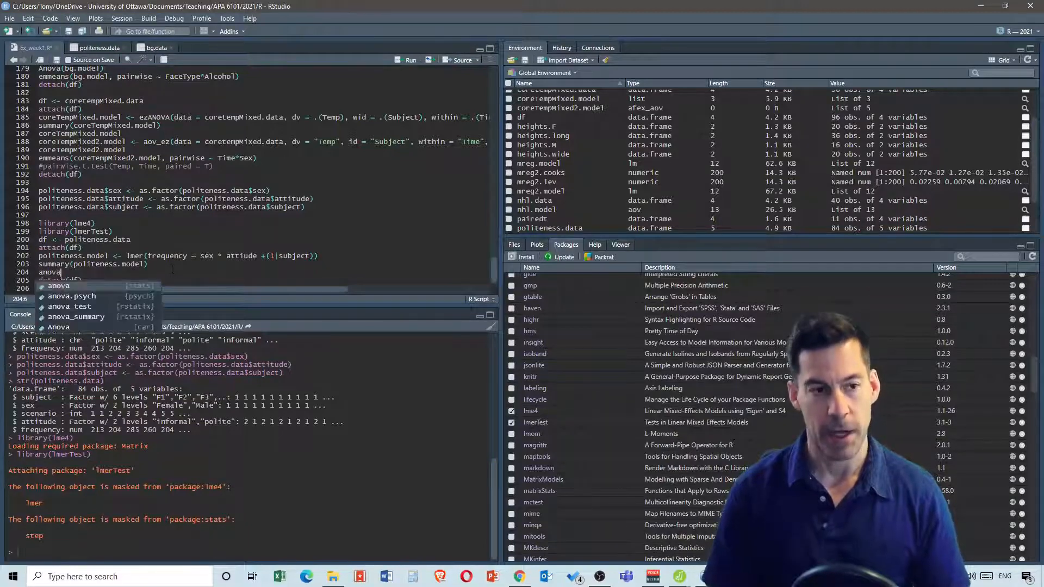
{"action": "type", "text": "(politeness"}
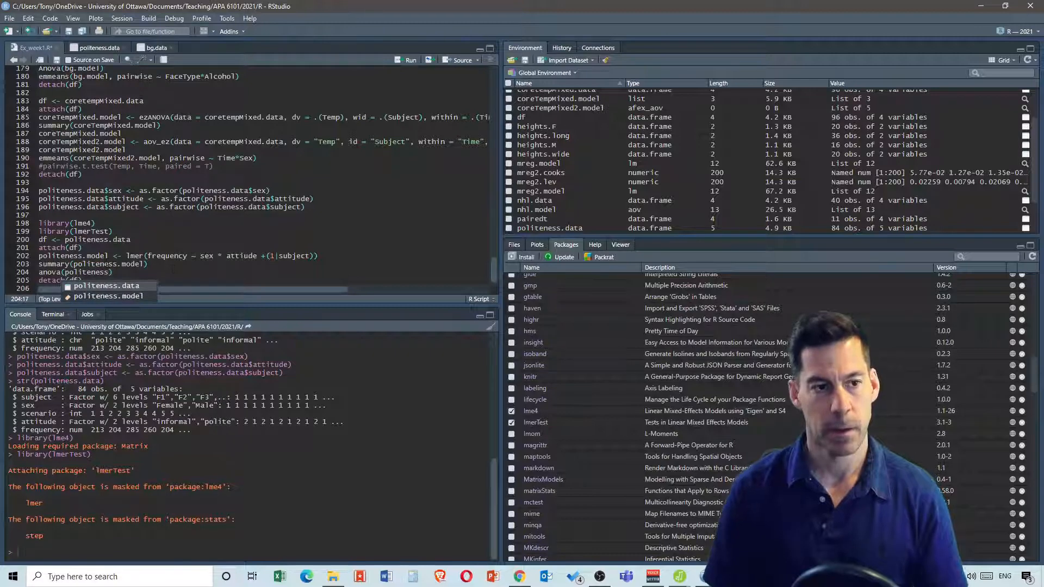
{"action": "left_click", "coordinate": [135, 298]}
{"action": "key", "text": "Down"}
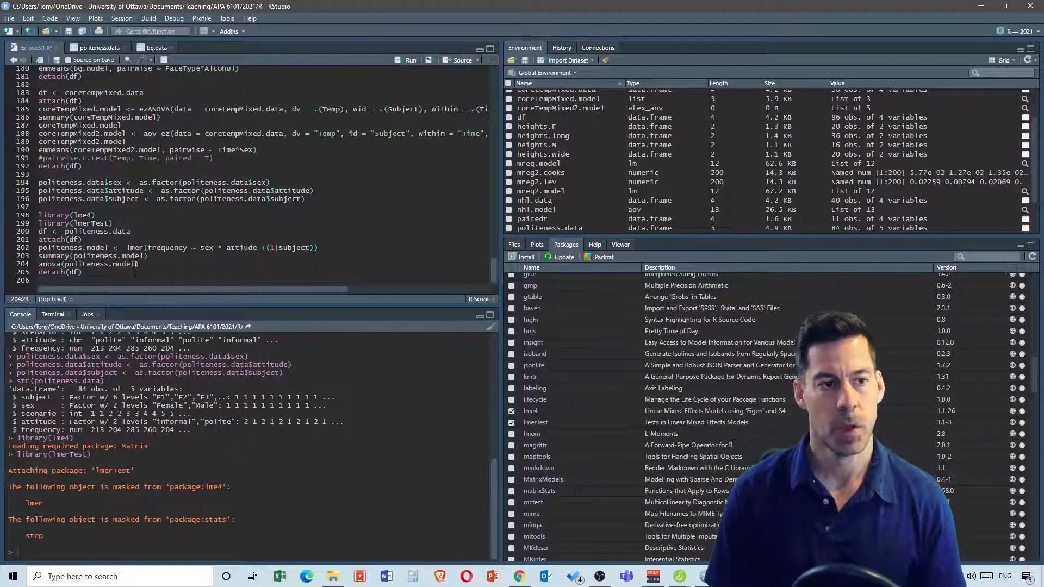
Try to run the script block from df <- politeness.data through detach(df)
{"action": "left_click_drag", "start_coordinate": [82, 271], "coordinate": [37, 234]}
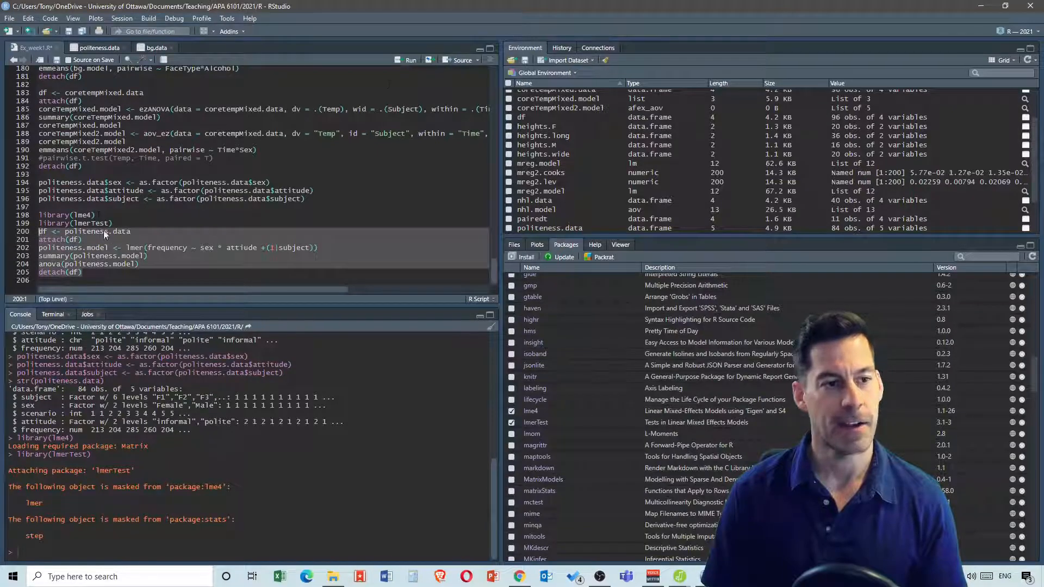
{"action": "left_click", "coordinate": [409, 61]}
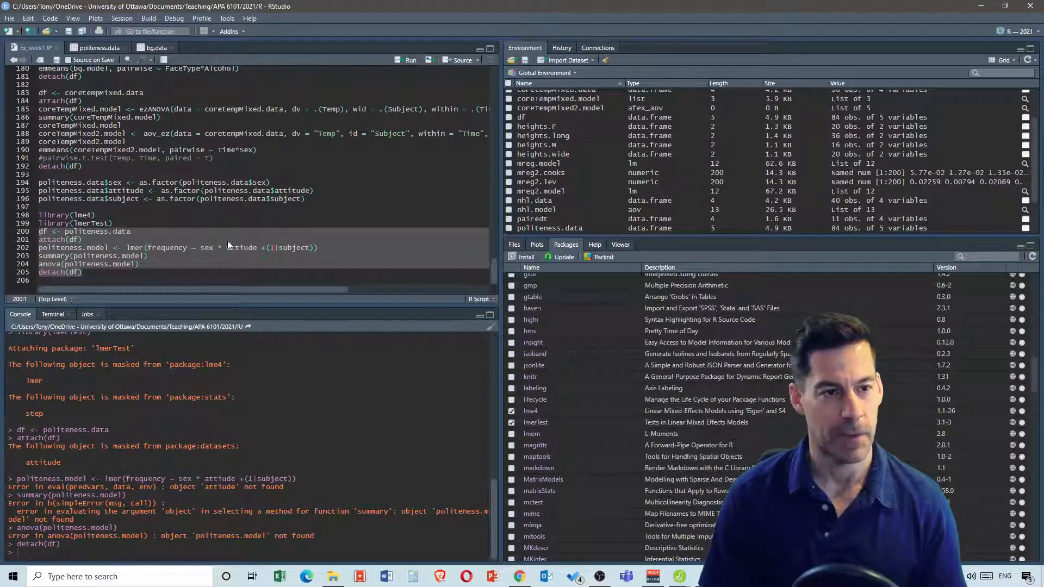
Correct attiude to attitude in the lmer formula and rerun the block from df <- politeness.data through detach(df)
{"action": "left_click", "coordinate": [241, 248]}
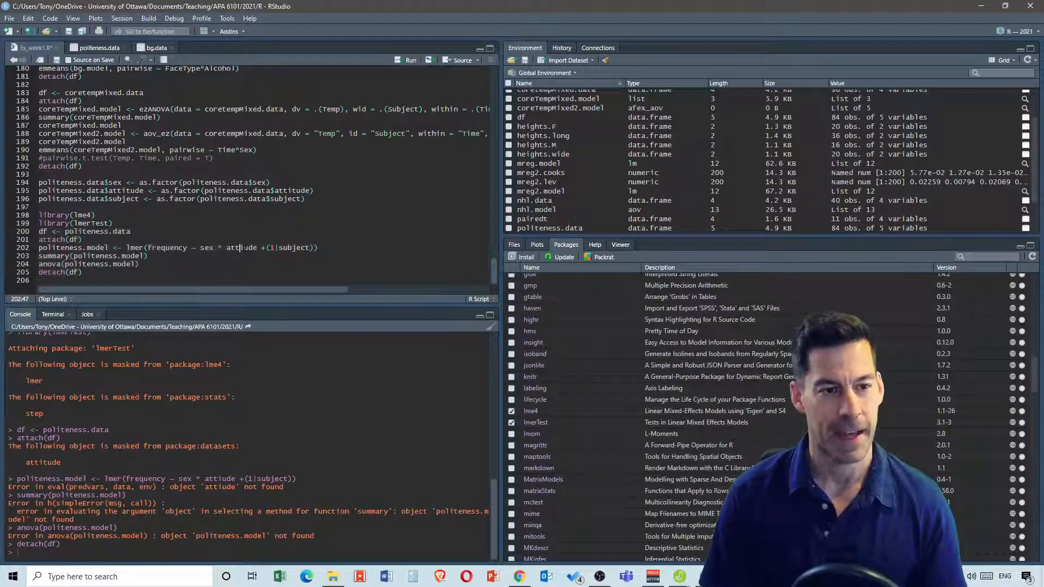
{"action": "type", "text": "t"}
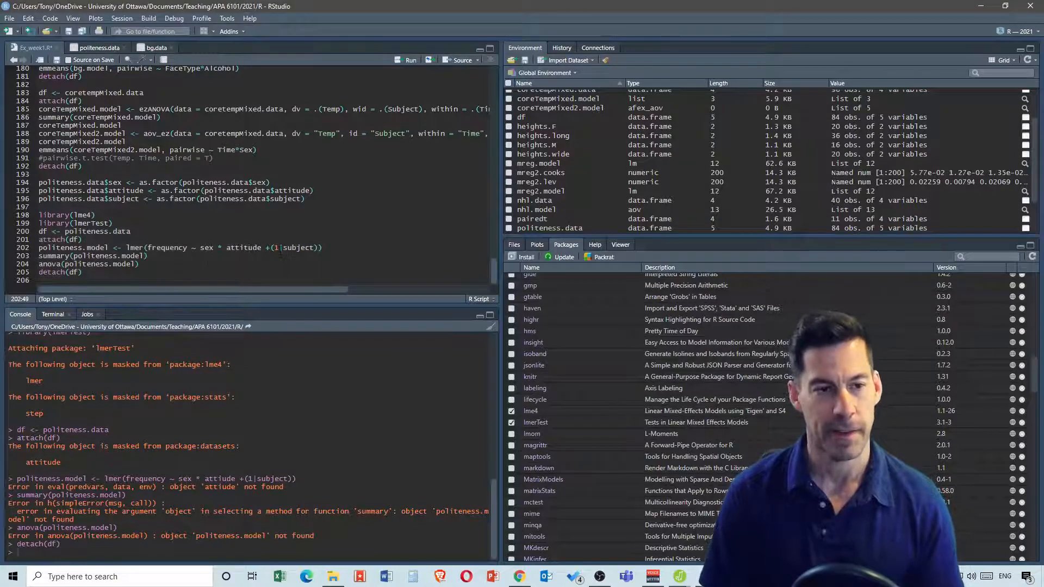
{"action": "left_click_drag", "start_coordinate": [94, 270], "coordinate": [39, 232]}
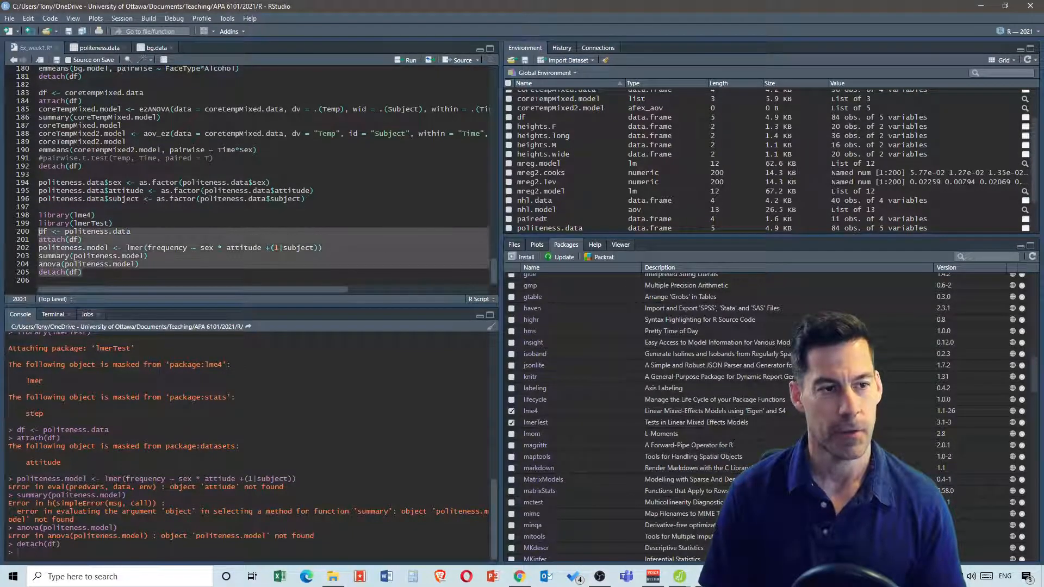
{"action": "left_click", "coordinate": [402, 63]}
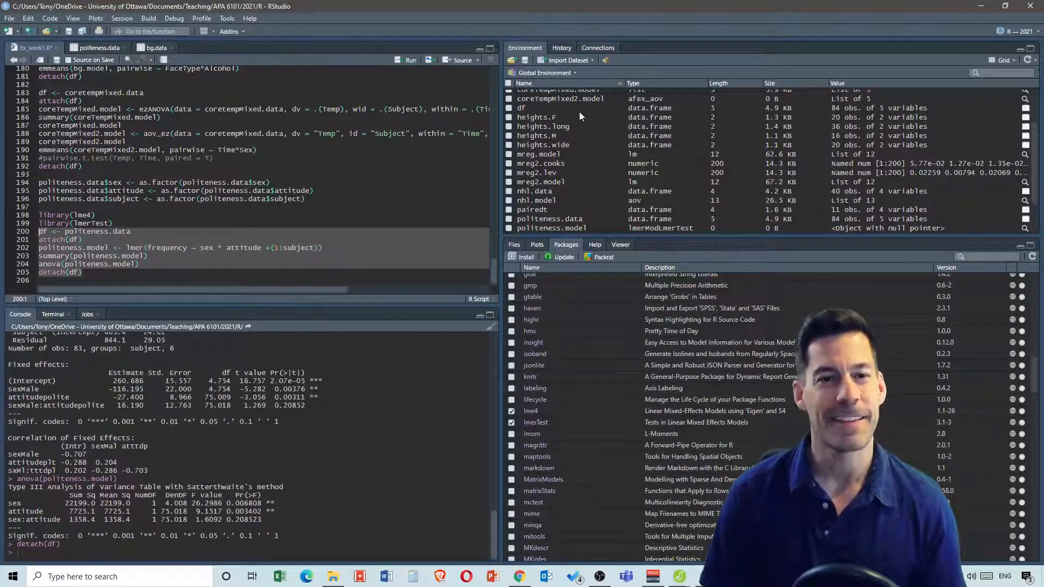
Examine the fitting method, formula, scaled residuals and random effects in the politeness.model summary output
{"action": "scroll", "coordinate": [243, 422], "scroll_direction": "up", "scroll_amount": 5}
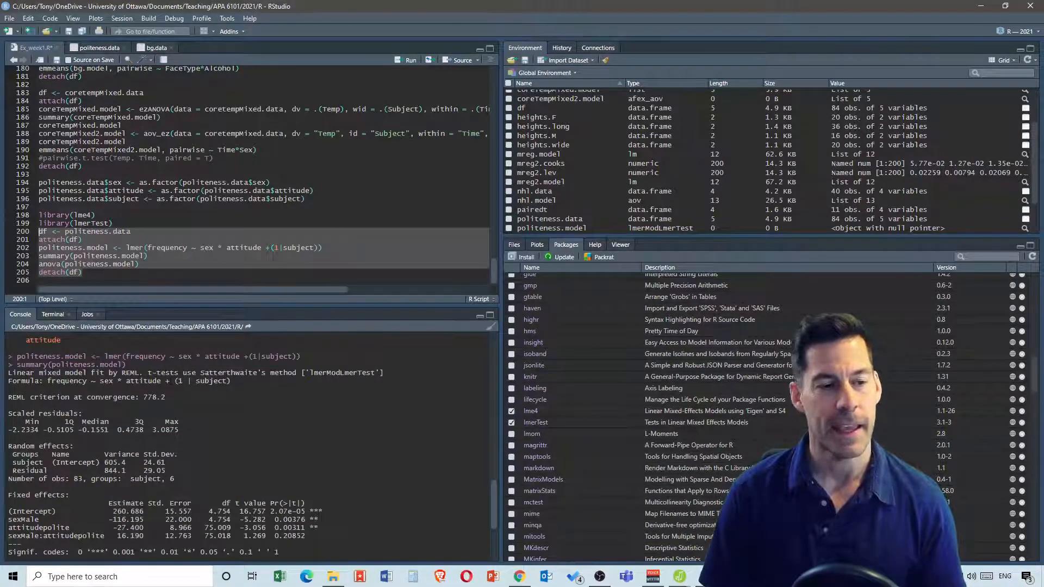
{"action": "left_click_drag", "start_coordinate": [34, 374], "coordinate": [231, 381]}
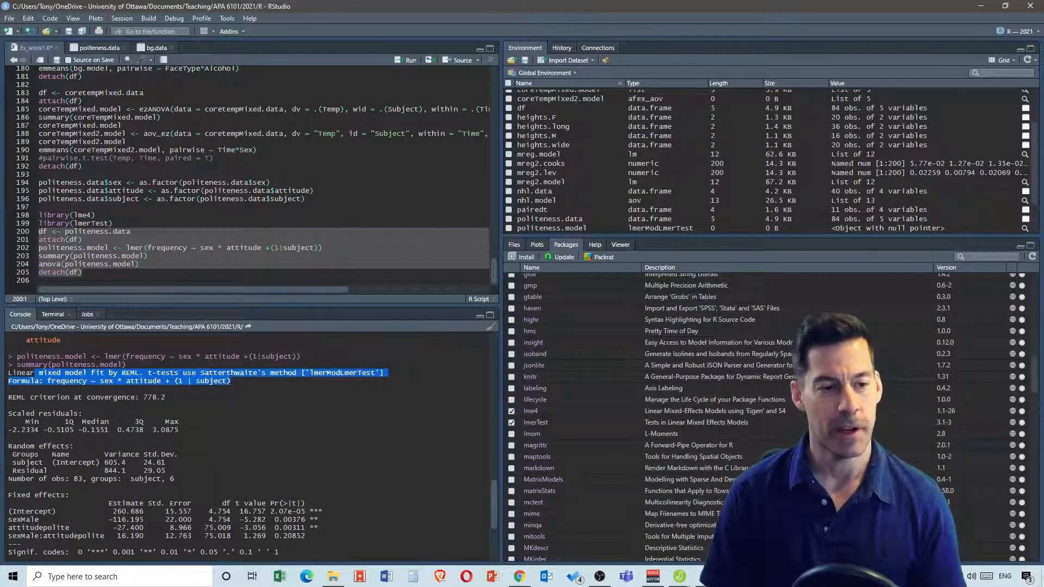
{"action": "left_click", "coordinate": [230, 394]}
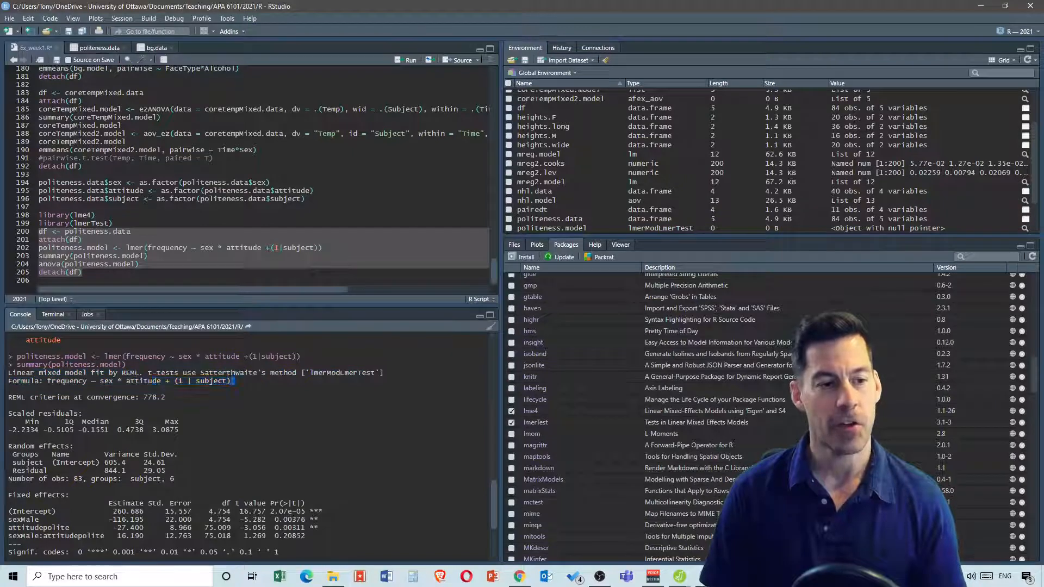
{"action": "left_click_drag", "start_coordinate": [232, 381], "coordinate": [48, 382]}
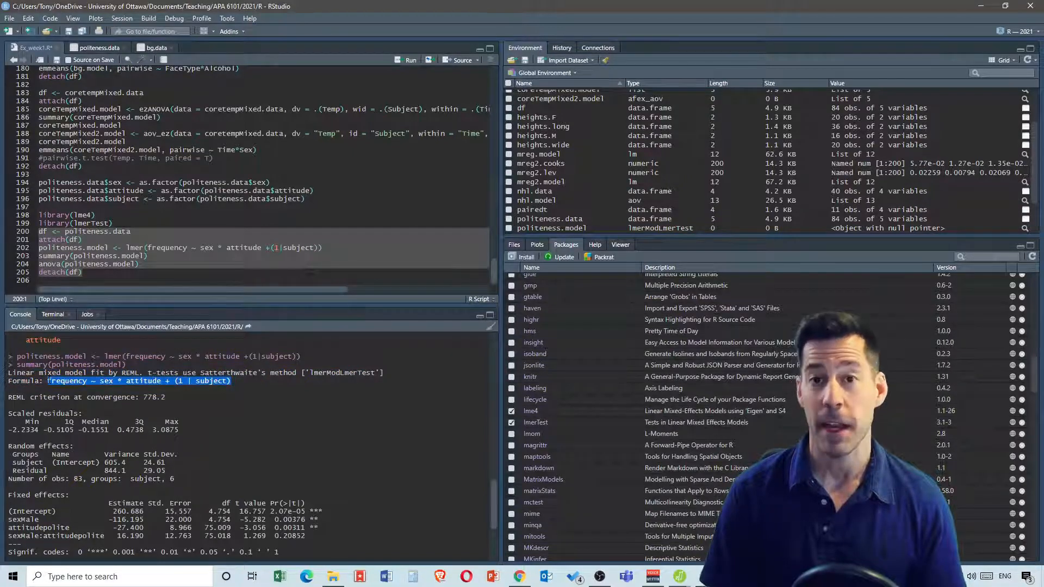
{"action": "scroll", "coordinate": [113, 377], "scroll_direction": "down", "scroll_amount": 3}
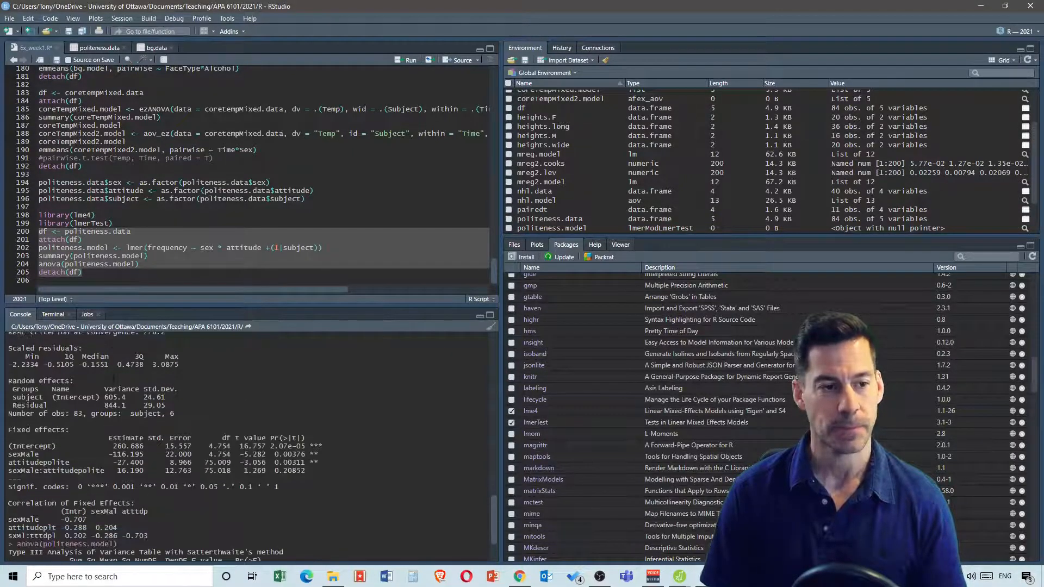
{"action": "scroll", "coordinate": [113, 377], "scroll_direction": "up", "scroll_amount": 2}
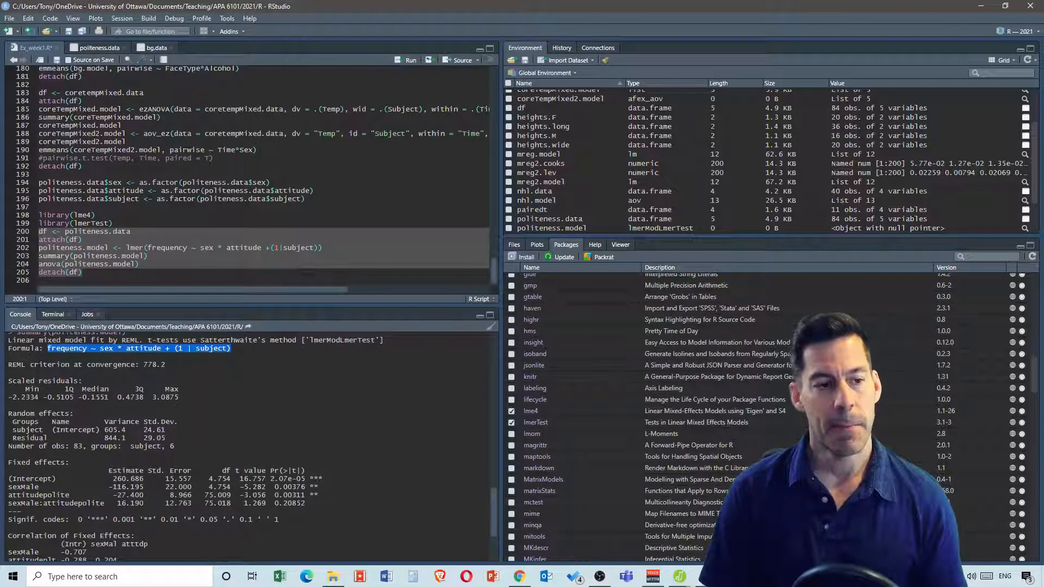
{"action": "scroll", "coordinate": [113, 377], "scroll_direction": "down", "scroll_amount": 2}
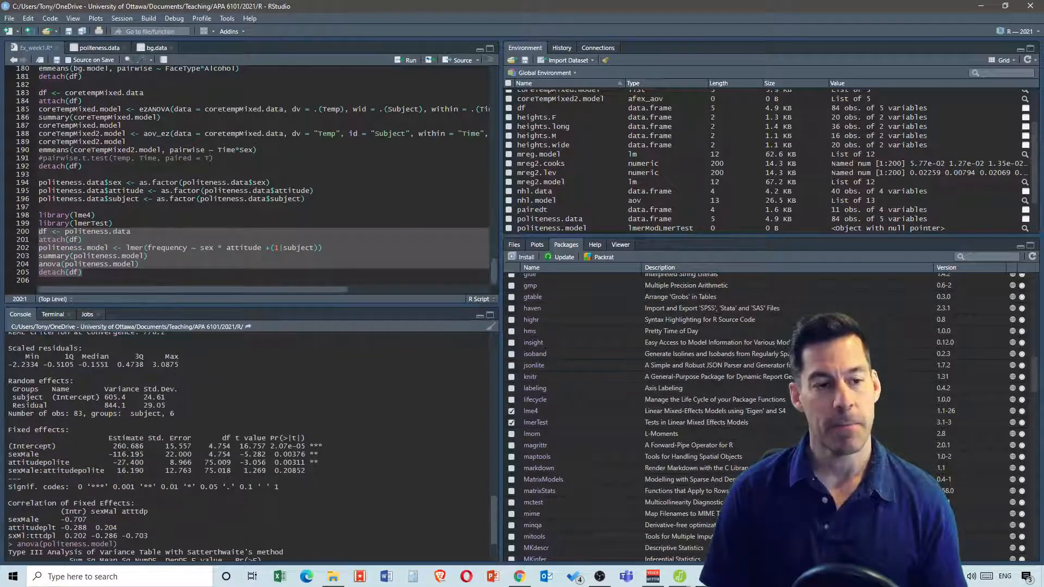
Examine the significance of the fixed effects and the Type III ANOVA table for sex, attitude and their interaction
{"action": "scroll", "coordinate": [253, 444], "scroll_direction": "down", "scroll_amount": 4}
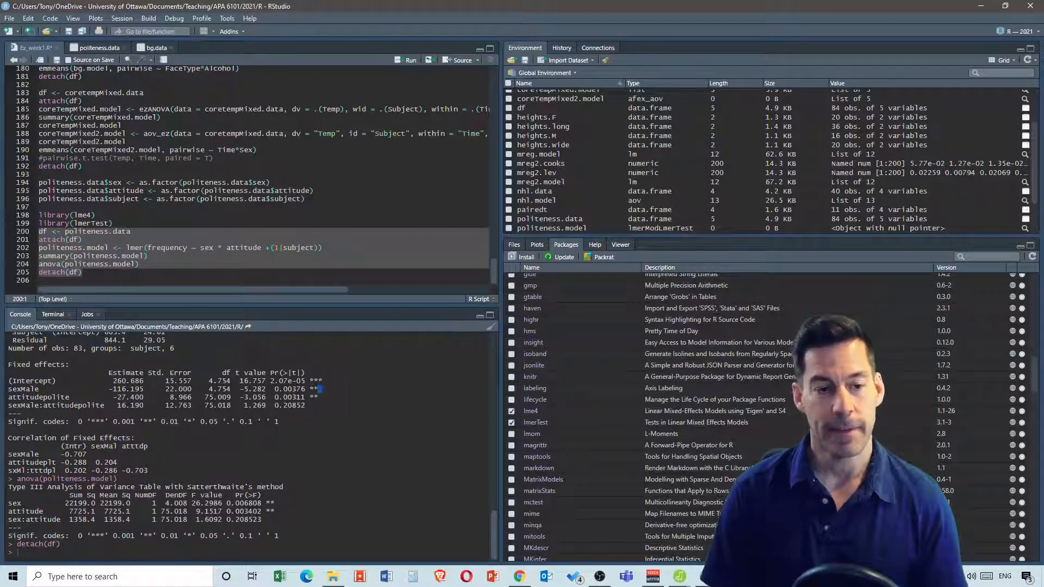
{"action": "mouse_move", "coordinate": [322, 390]}
{"action": "left_mouse_down"}
{"action": "mouse_move", "coordinate": [265, 389]}
{"action": "mouse_move", "coordinate": [326, 397]}
{"action": "left_mouse_up"}
{"action": "left_click", "coordinate": [265, 390]}
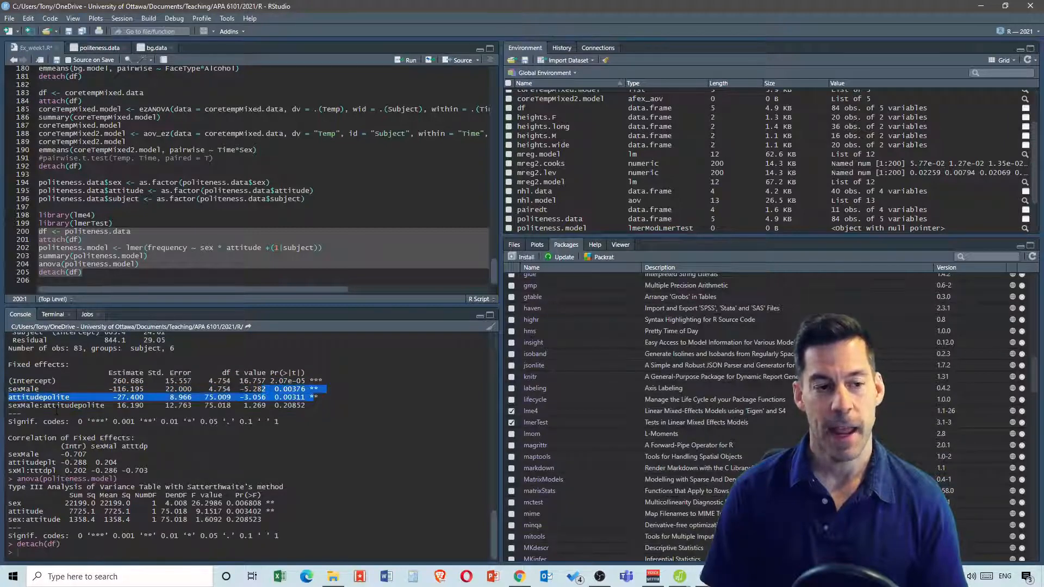
{"action": "left_click", "coordinate": [266, 391]}
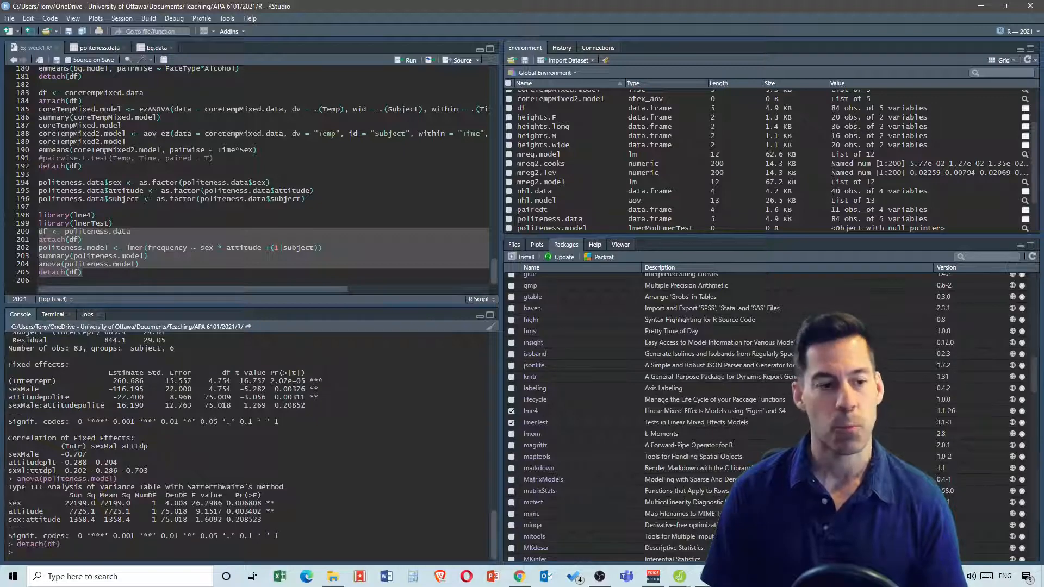
{"action": "left_click_drag", "start_coordinate": [8, 479], "coordinate": [118, 479]}
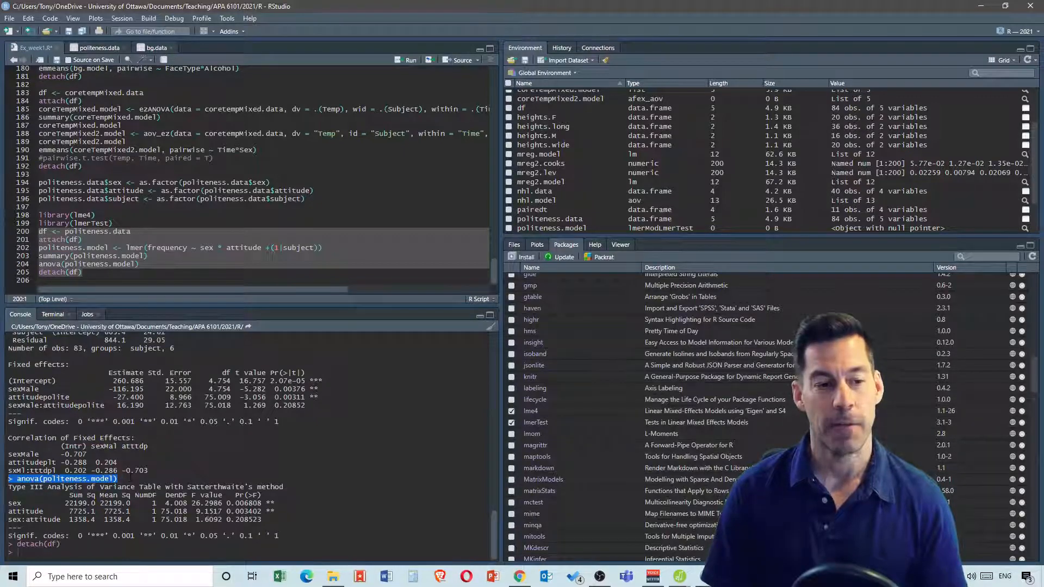
{"action": "left_click", "coordinate": [60, 505]}
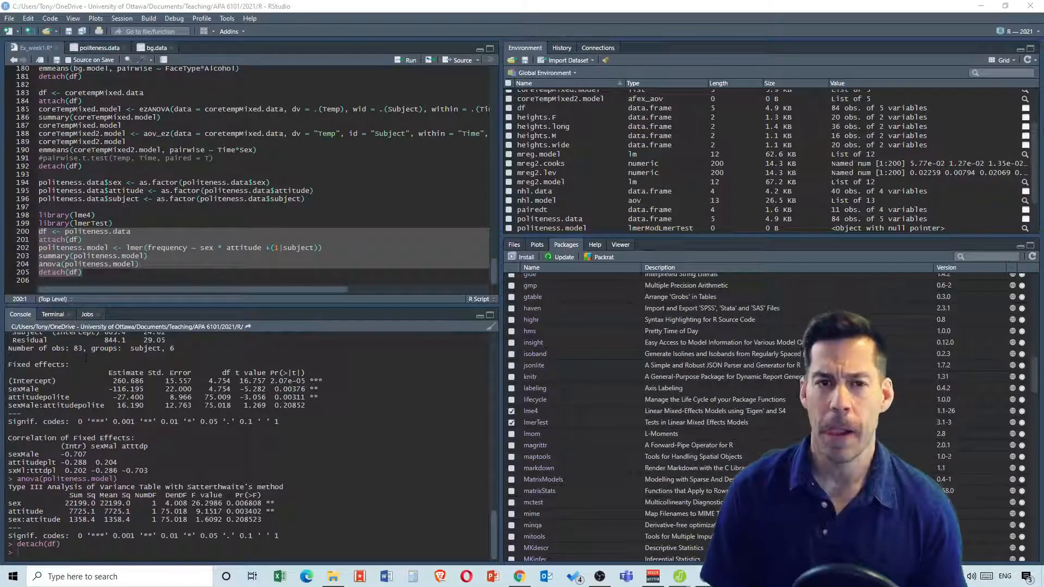
Add boxplot(frequency ~ sex*attitude) on a new line below anova(politeness.model)
{"action": "left_click", "coordinate": [156, 261]}
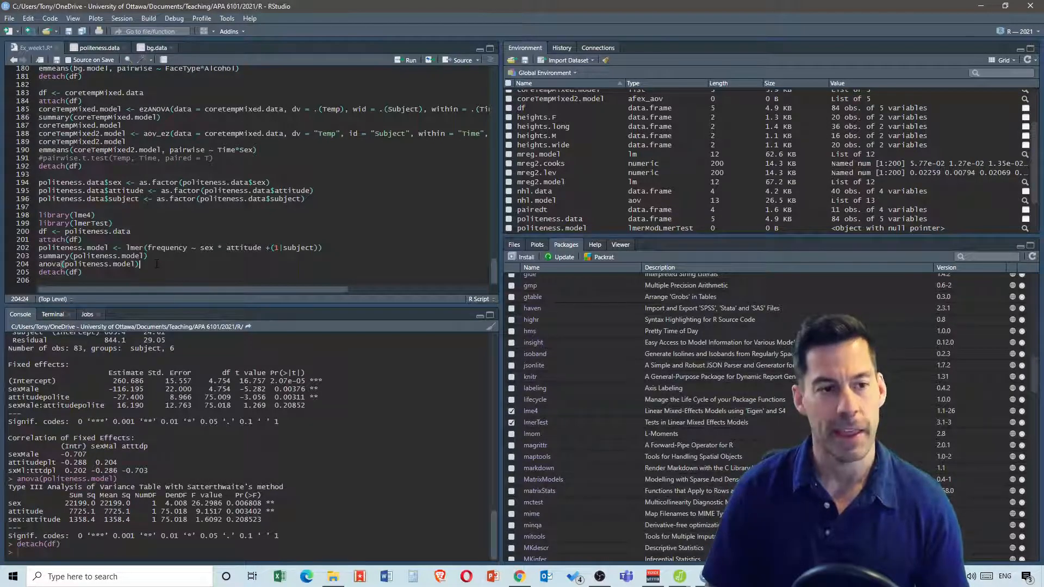
{"action": "key", "text": "Return"}
{"action": "type", "text": "boxplot("}
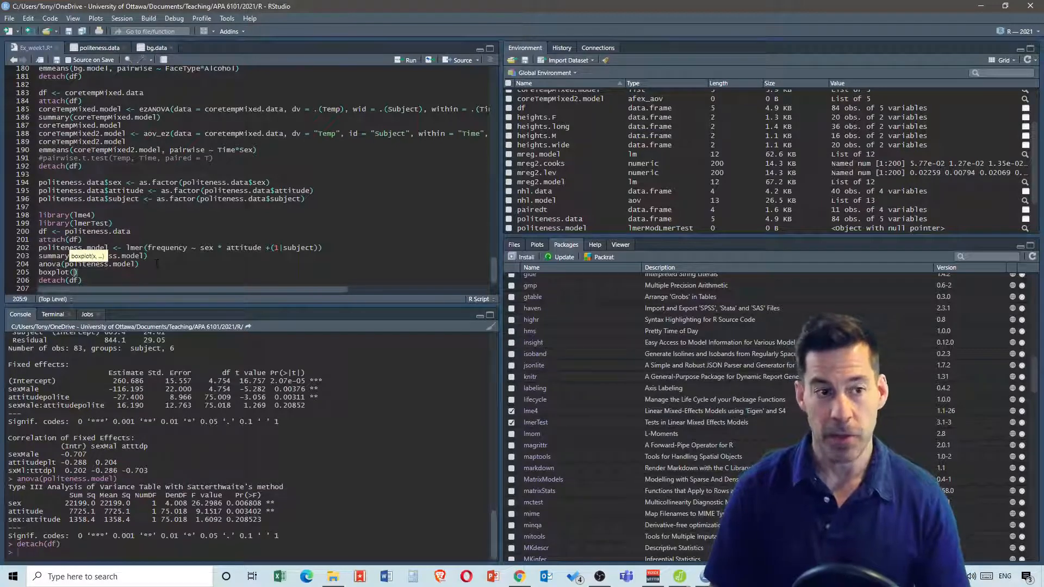
{"action": "type", "text": "freque"}
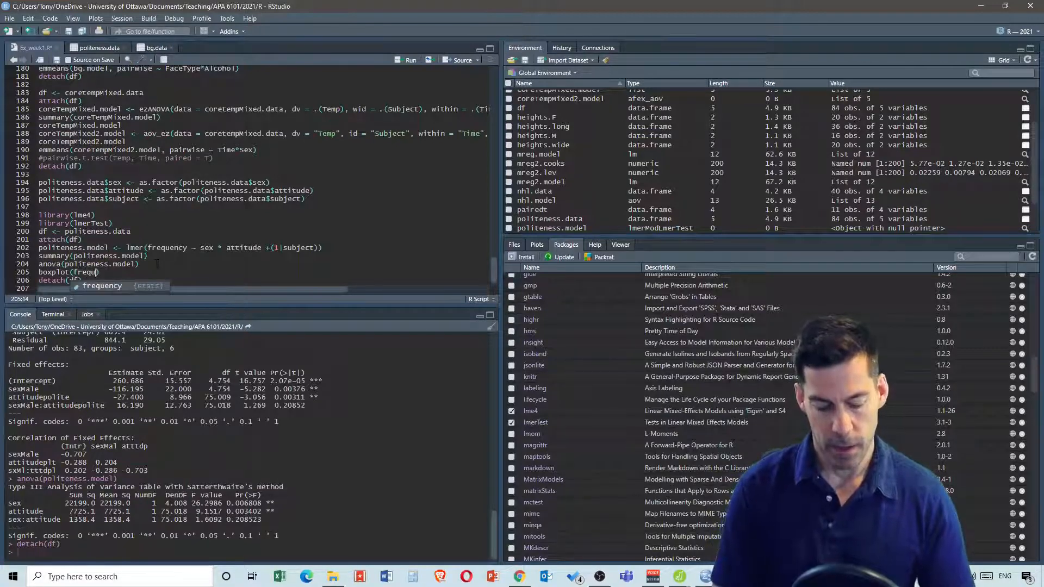
{"action": "type", "text": "ncy"}
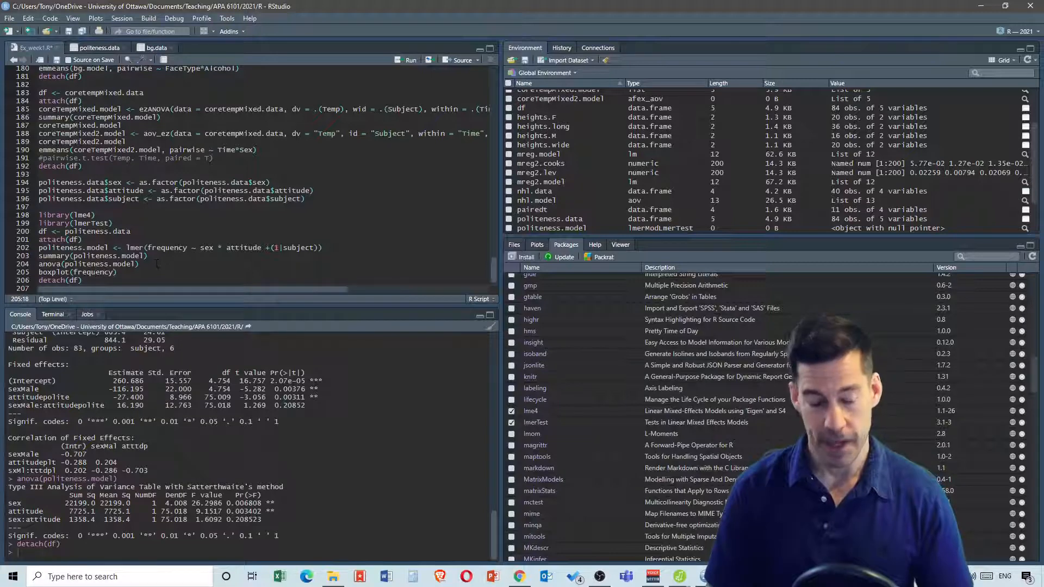
{"action": "type", "text": " ~ sex"}
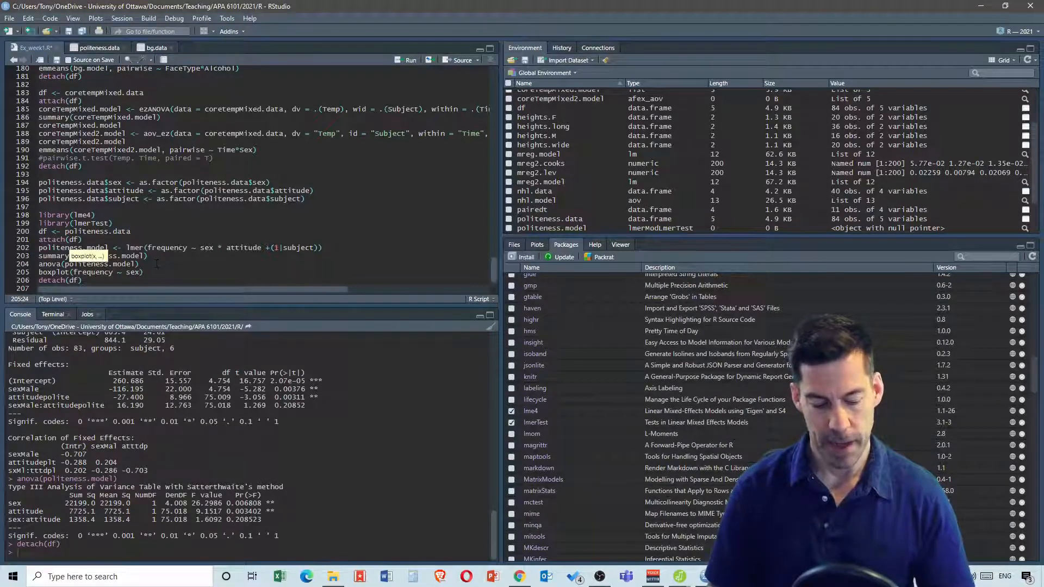
{"action": "type", "text": "*attitu"}
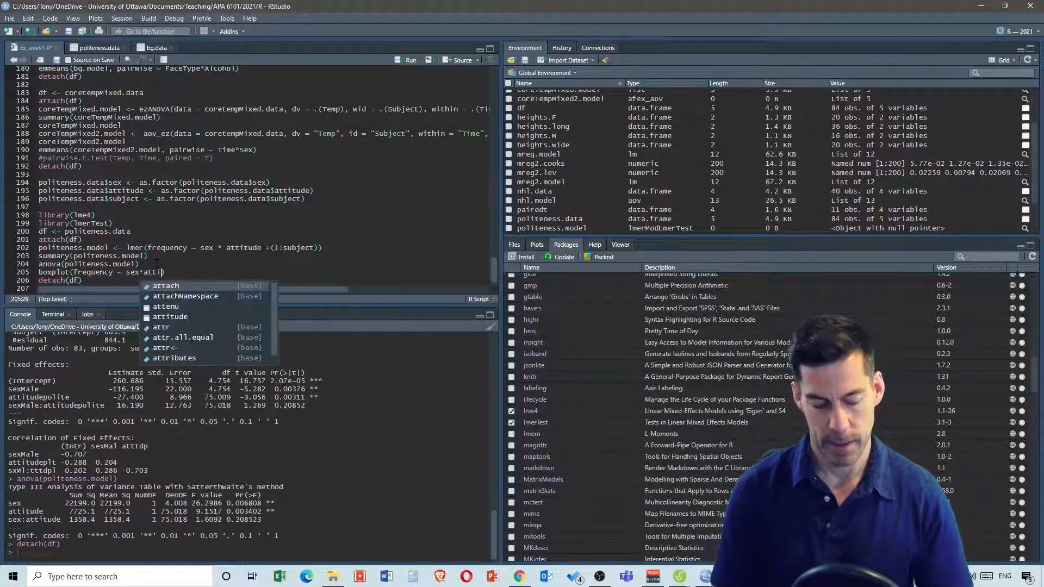
{"action": "type", "text": "de"}
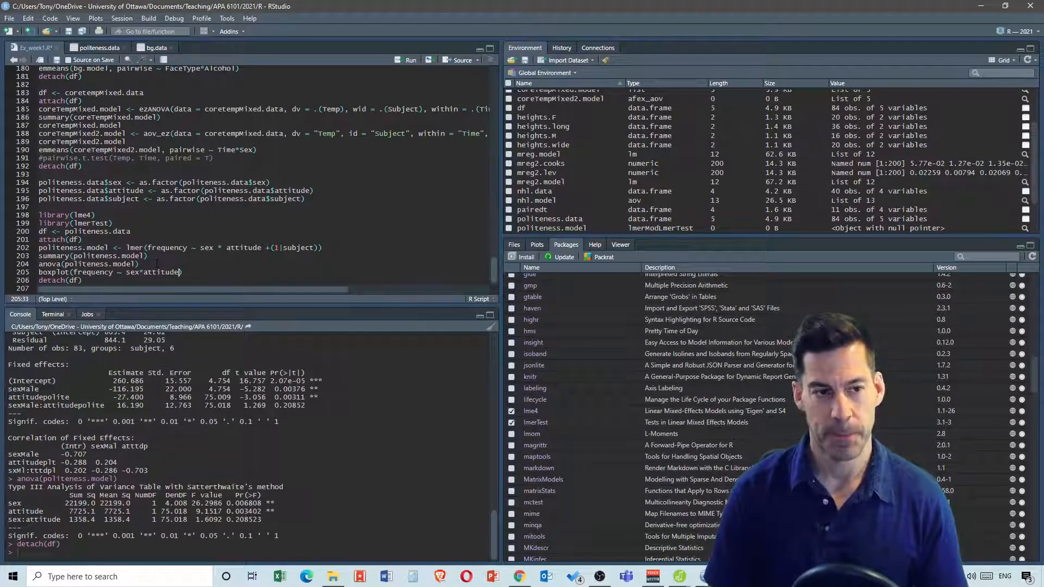
Start an emmeans call on politness.model on a new line below boxplot(frequency ~ sex*attitude)
{"action": "left_click", "coordinate": [200, 270]}
{"action": "key", "text": "Return"}
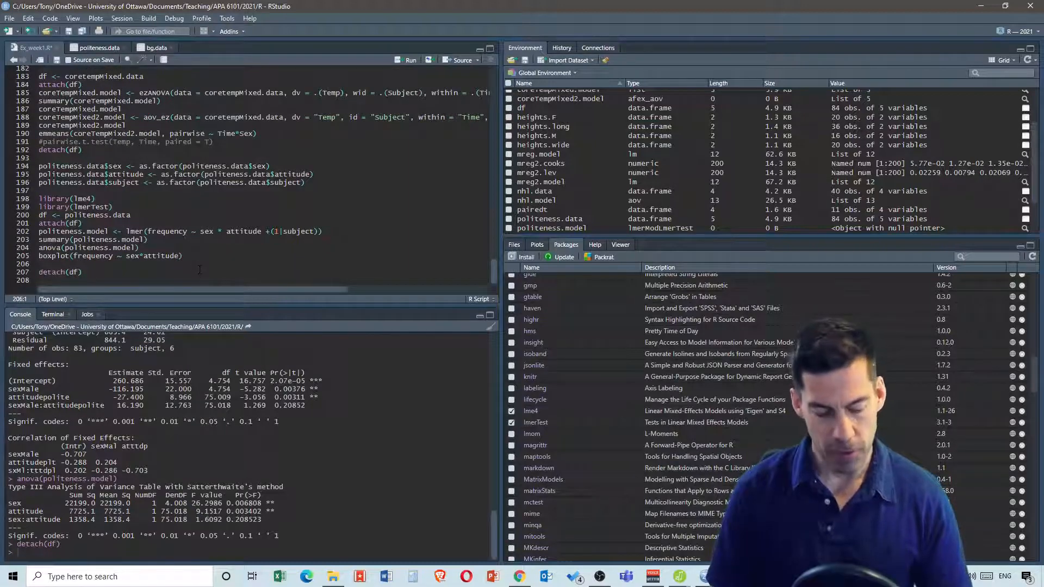
{"action": "type", "text": "emm"}
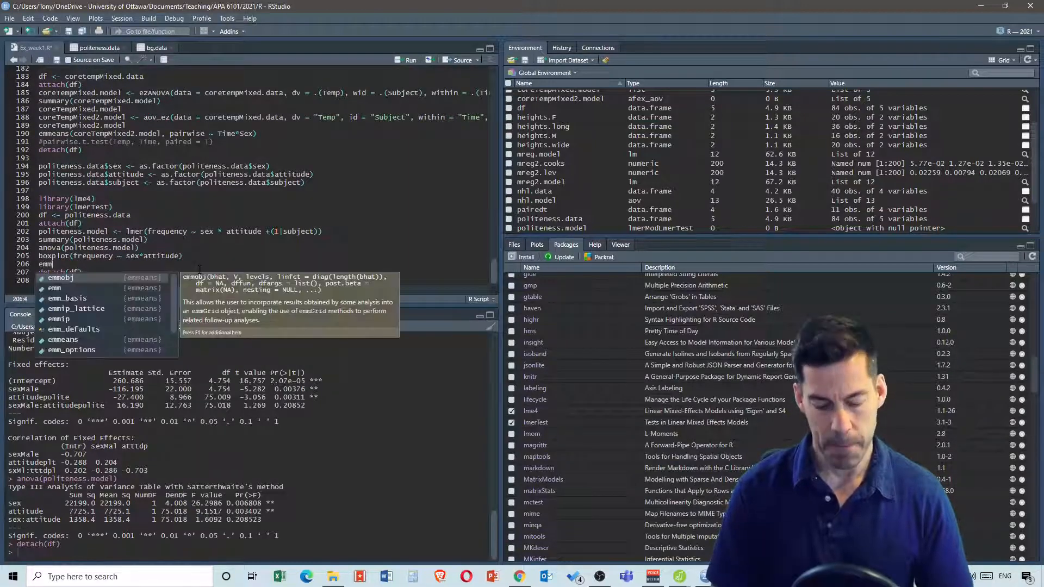
{"action": "type", "text": "eans"}
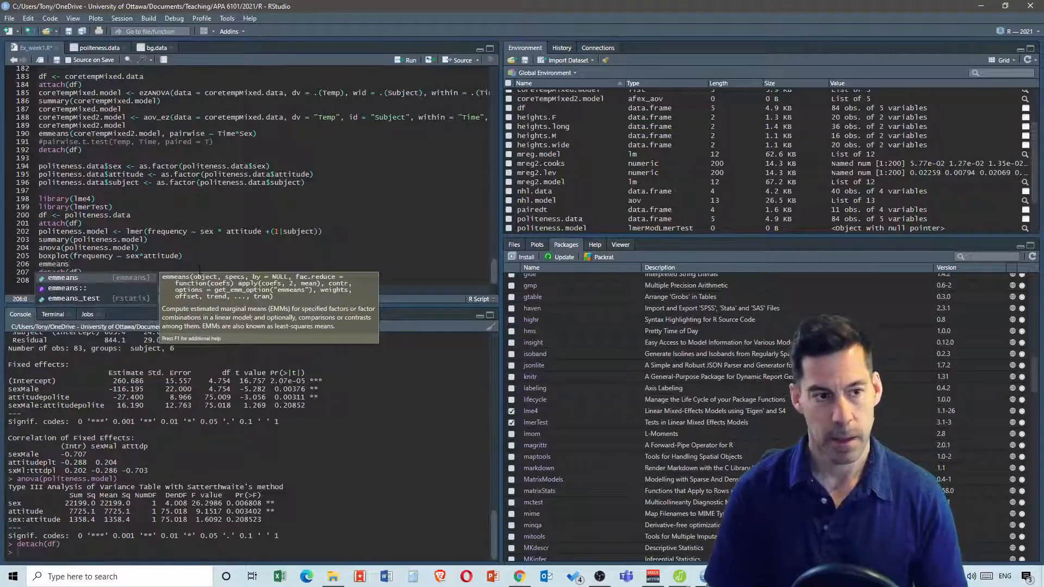
{"action": "key", "text": "Tab"}
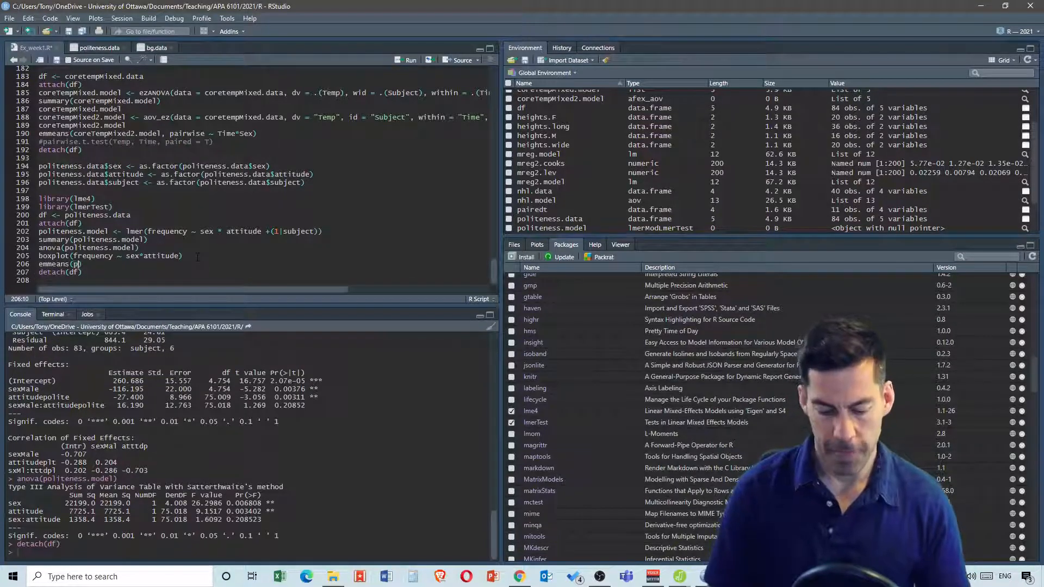
{"action": "type", "text": "politne"}
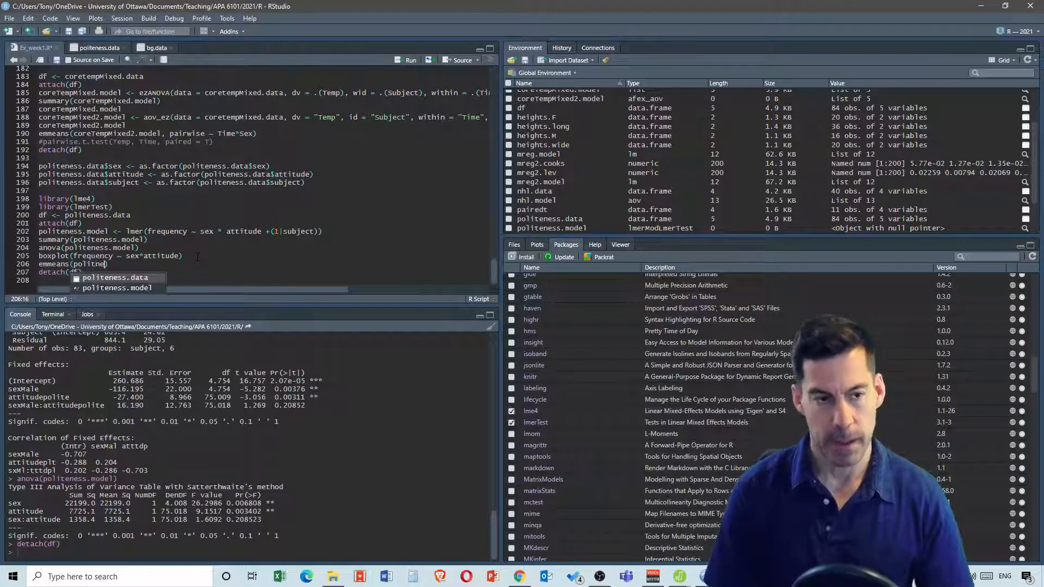
{"action": "type", "text": "ss.mo"}
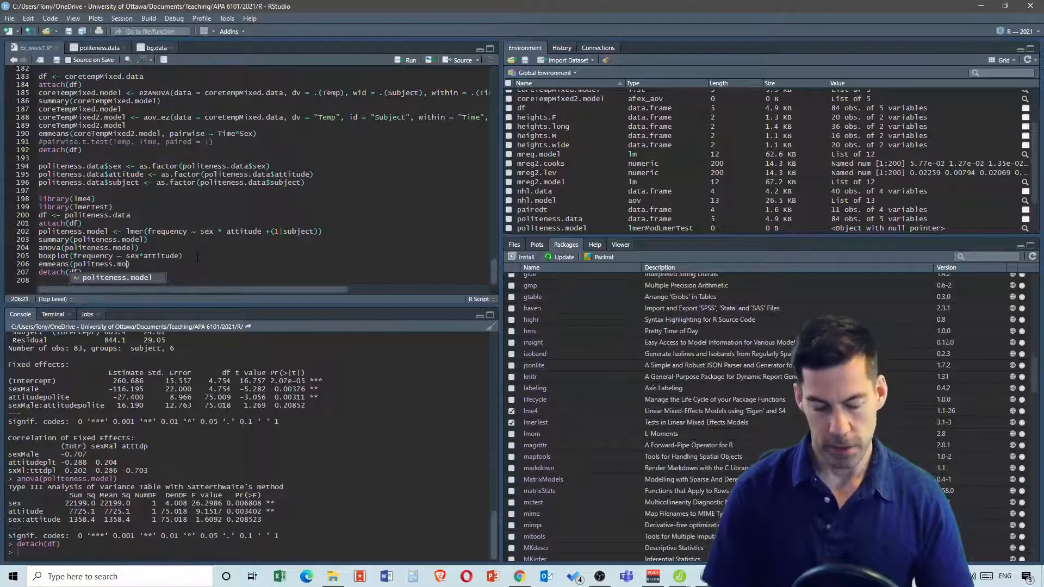
{"action": "type", "text": "del"}
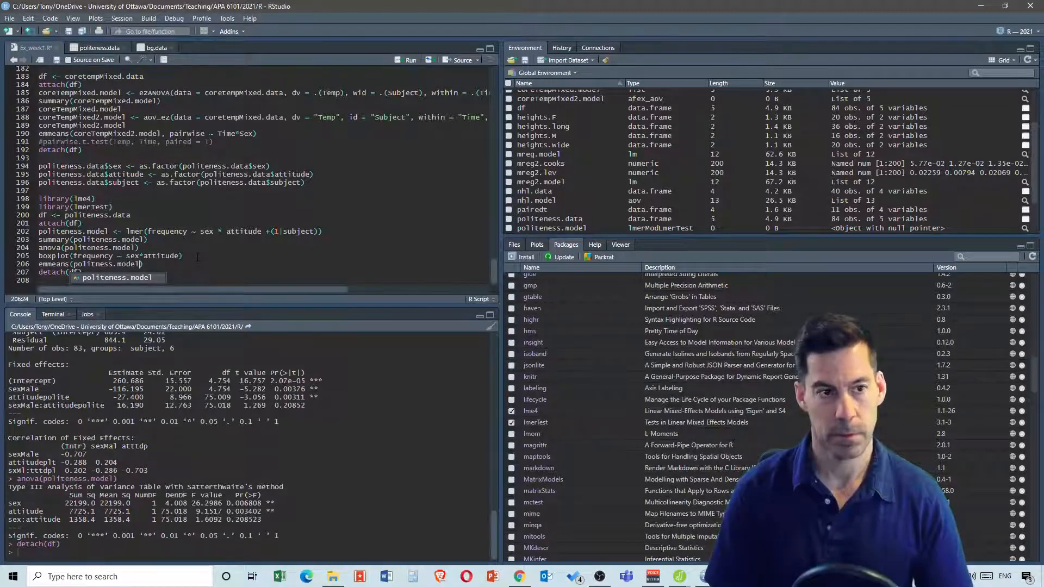
Complete the emmeans call with pairwise ~ sex * attitude and run the block from df <- politeness.data through detach(df)
{"action": "type", "text": ", pair"}
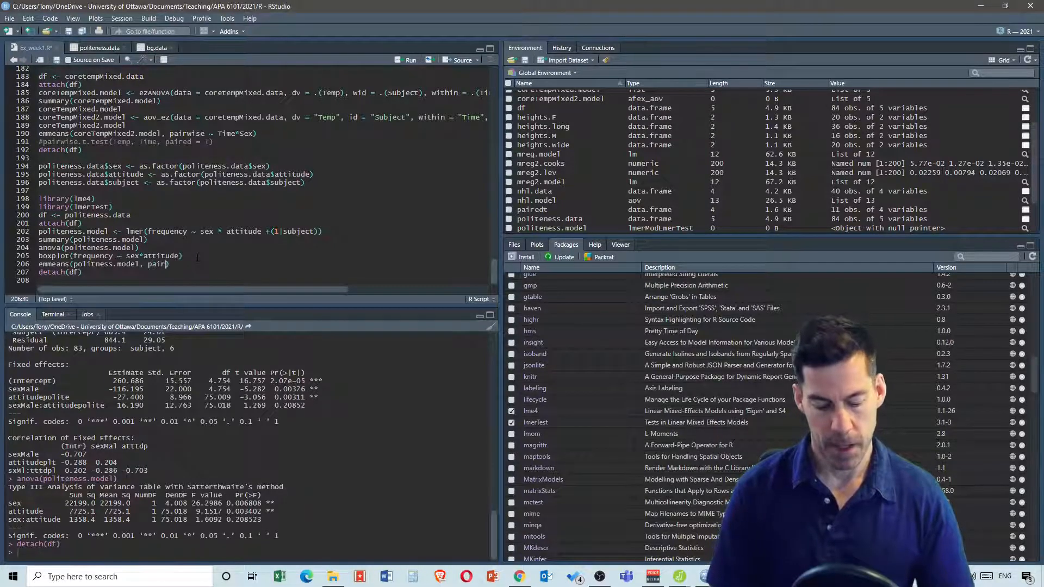
{"action": "type", "text": "wise"}
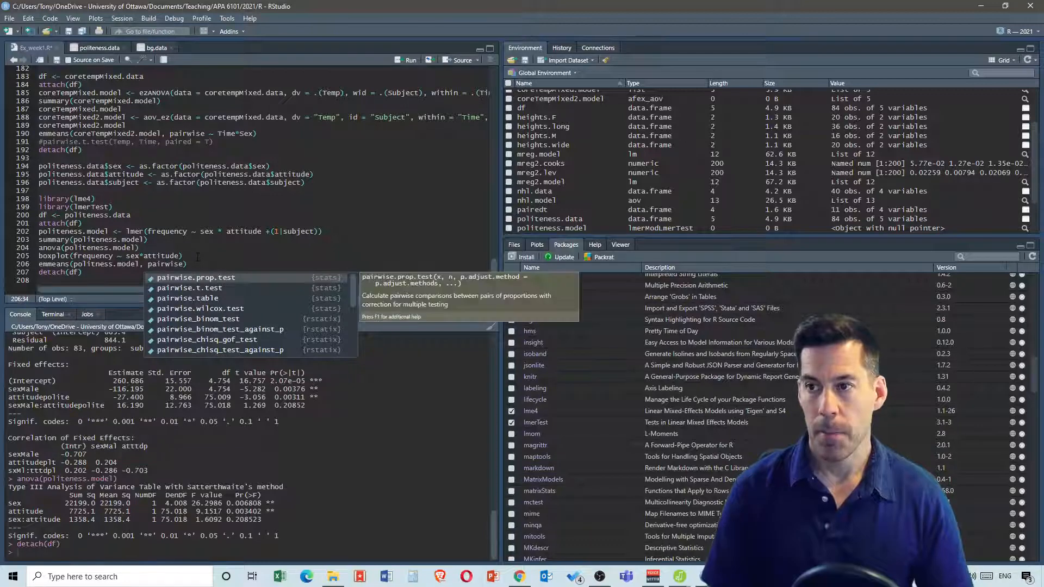
{"action": "key", "text": "Escape"}
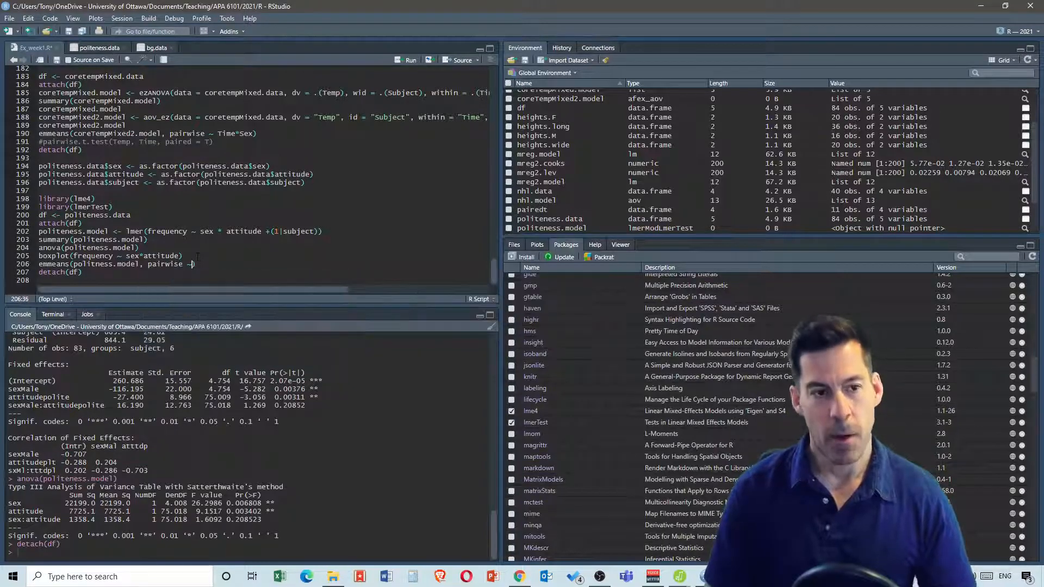
{"action": "type", "text": "~ "}
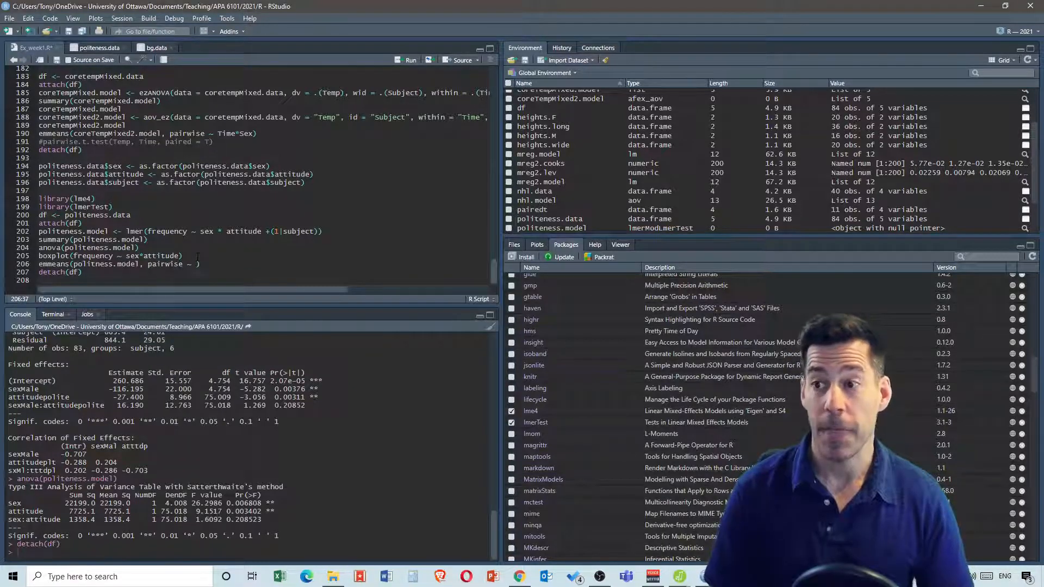
{"action": "type", "text": "sex *"}
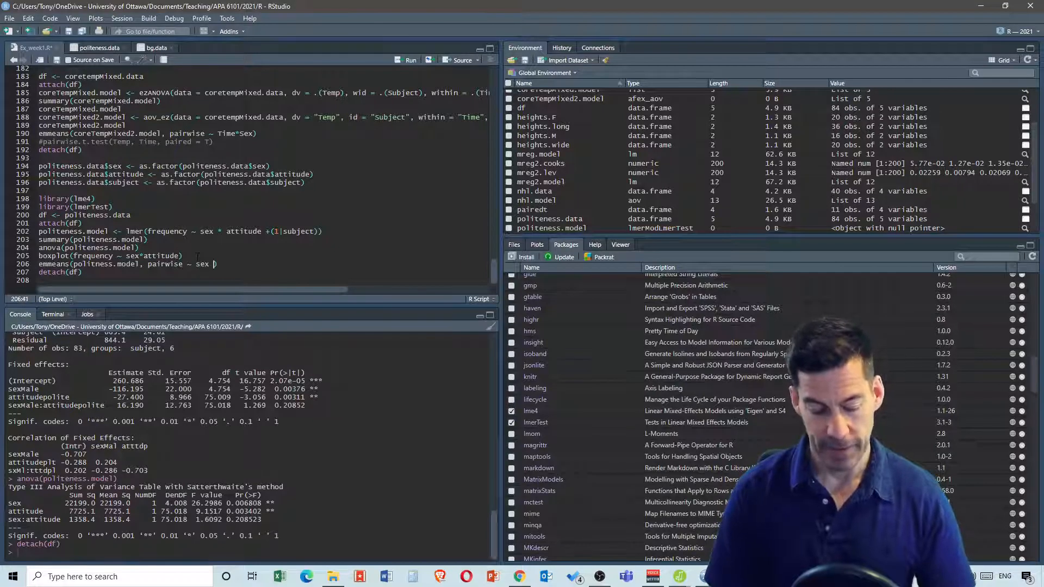
{"action": "type", "text": " atti"}
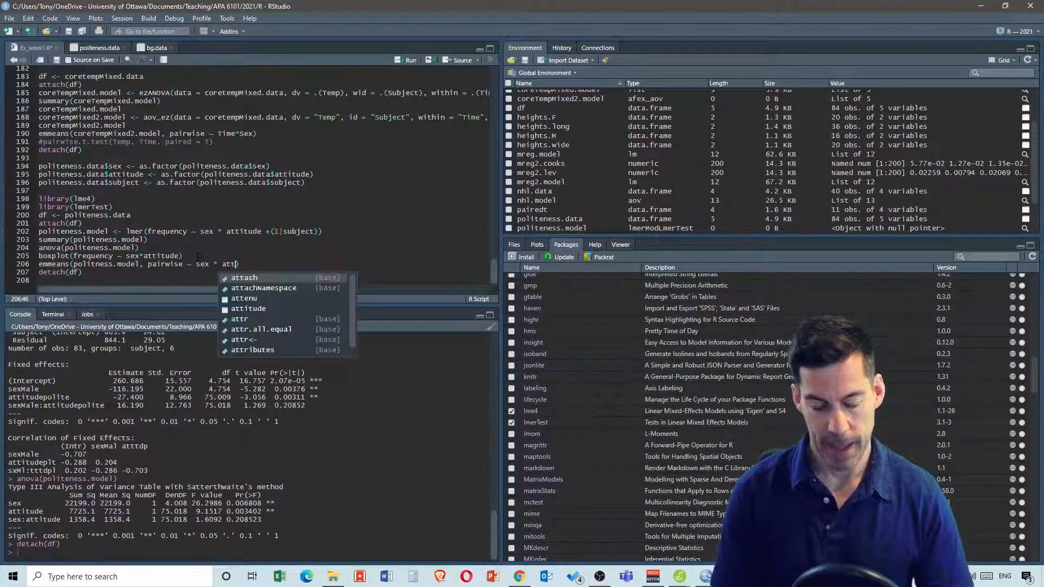
{"action": "type", "text": "tude"}
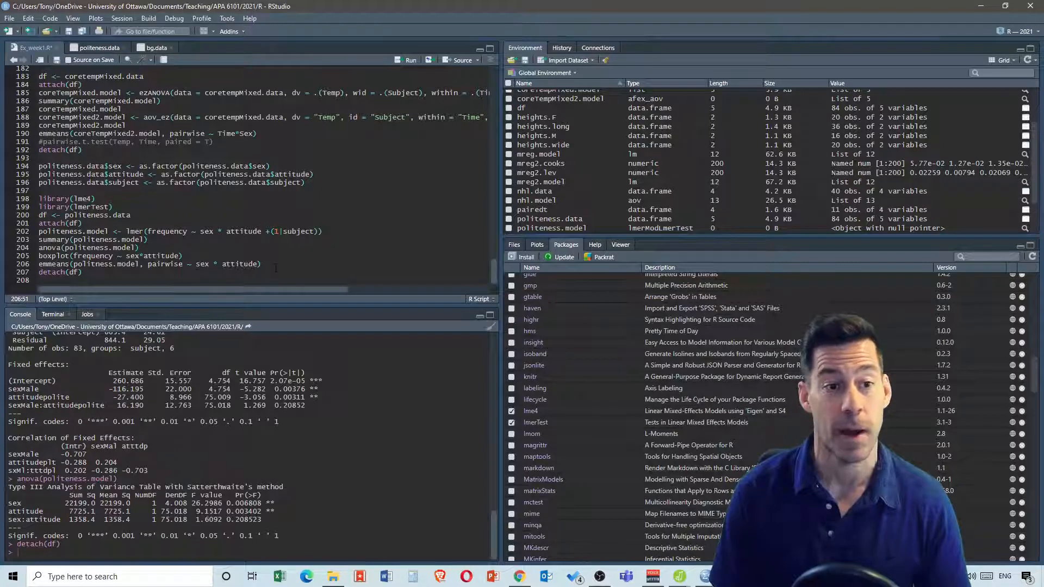
{"action": "type", "text": ")"}
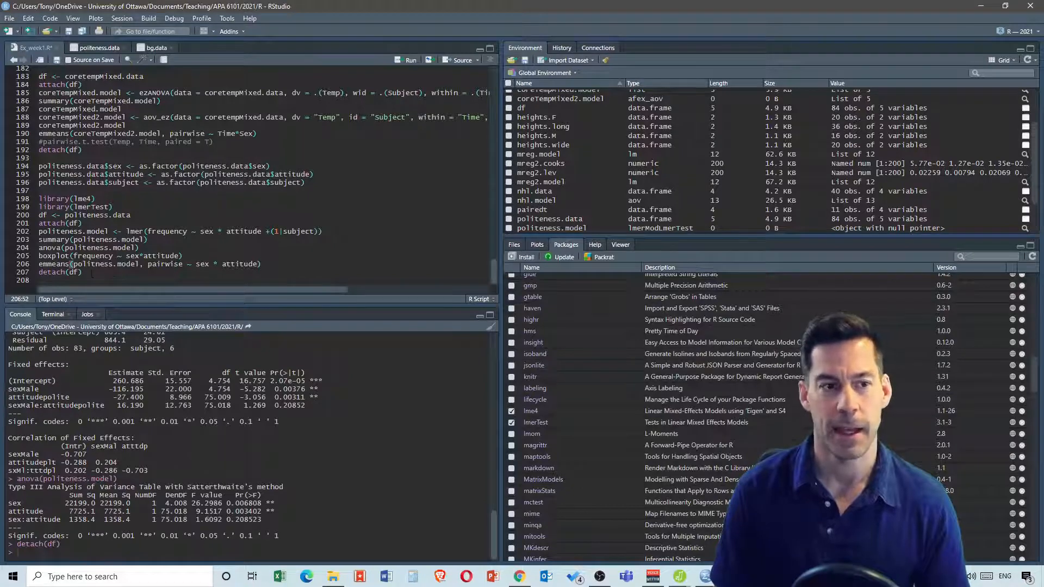
{"action": "left_click_drag", "start_coordinate": [83, 273], "coordinate": [39, 215]}
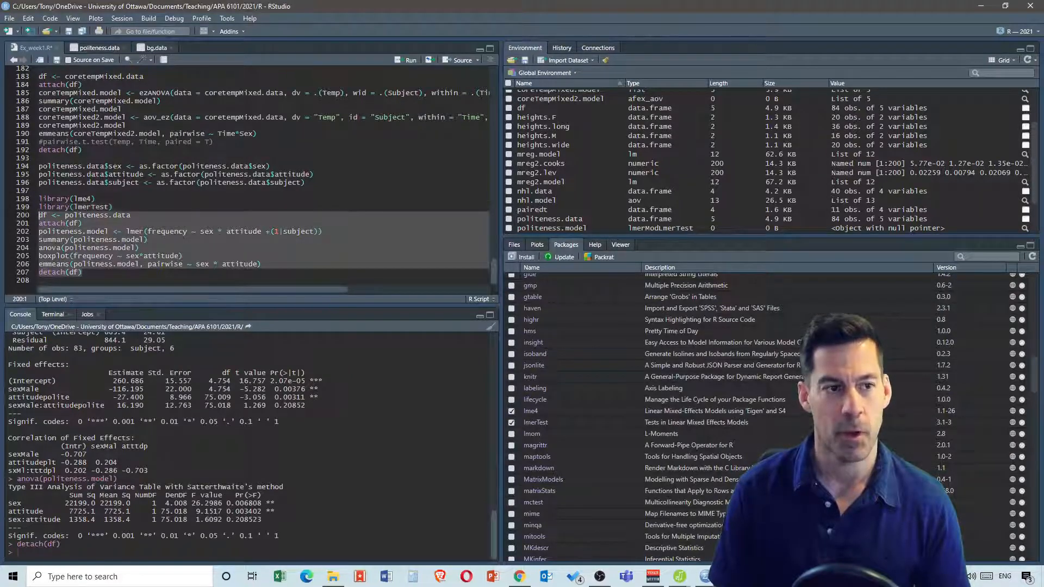
{"action": "left_click", "coordinate": [406, 60]}
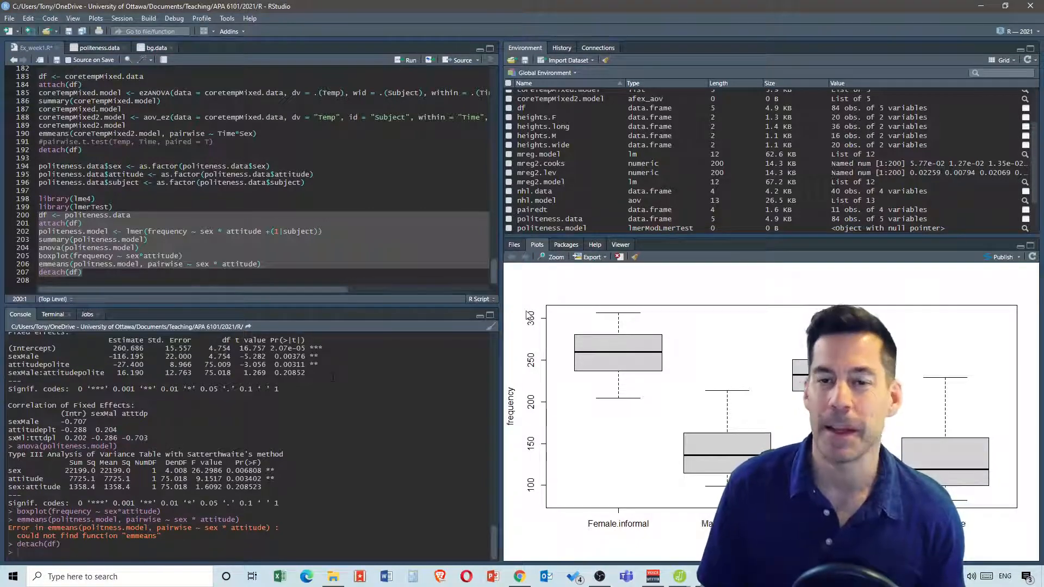
Load the emmeans package from the list of installed packages
{"action": "left_click", "coordinate": [567, 246]}
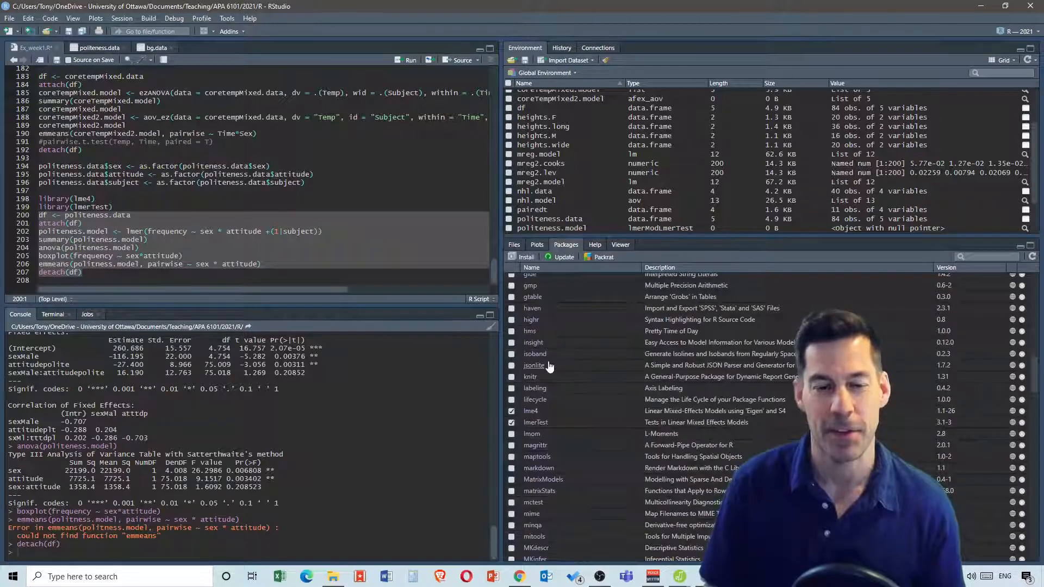
{"action": "scroll", "coordinate": [528, 360], "scroll_direction": "up", "scroll_amount": 4}
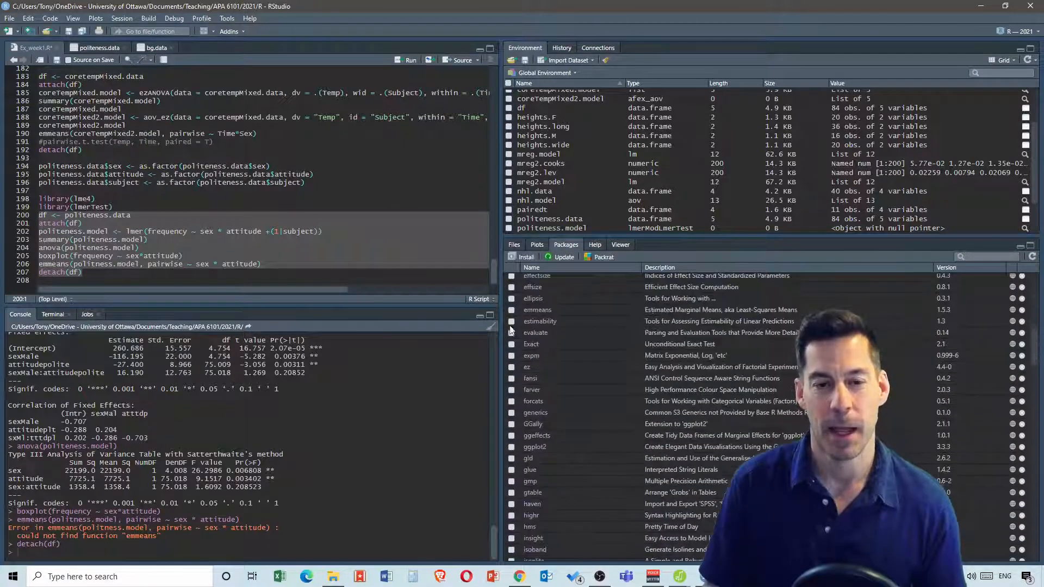
{"action": "scroll", "coordinate": [530, 310], "scroll_direction": "up", "scroll_amount": 2}
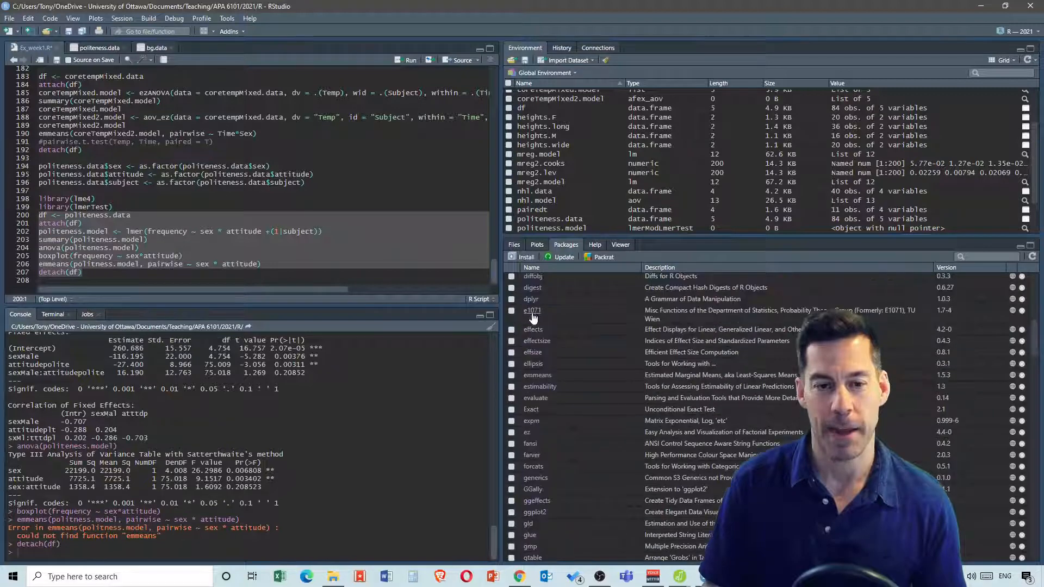
{"action": "left_click", "coordinate": [512, 376]}
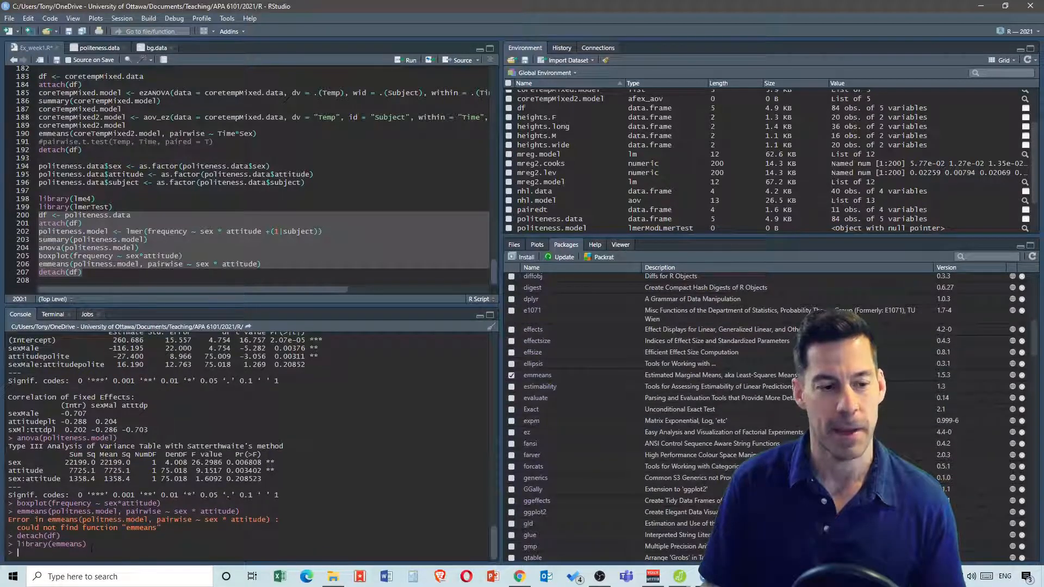
Add library(emmeans) and a blank line below library(lmerTest), and rerun the block from df <- politeness.data through detach(df)
{"action": "scroll", "coordinate": [92, 549], "scroll_direction": "up", "scroll_amount": 1}
{"action": "left_click", "coordinate": [138, 207]}
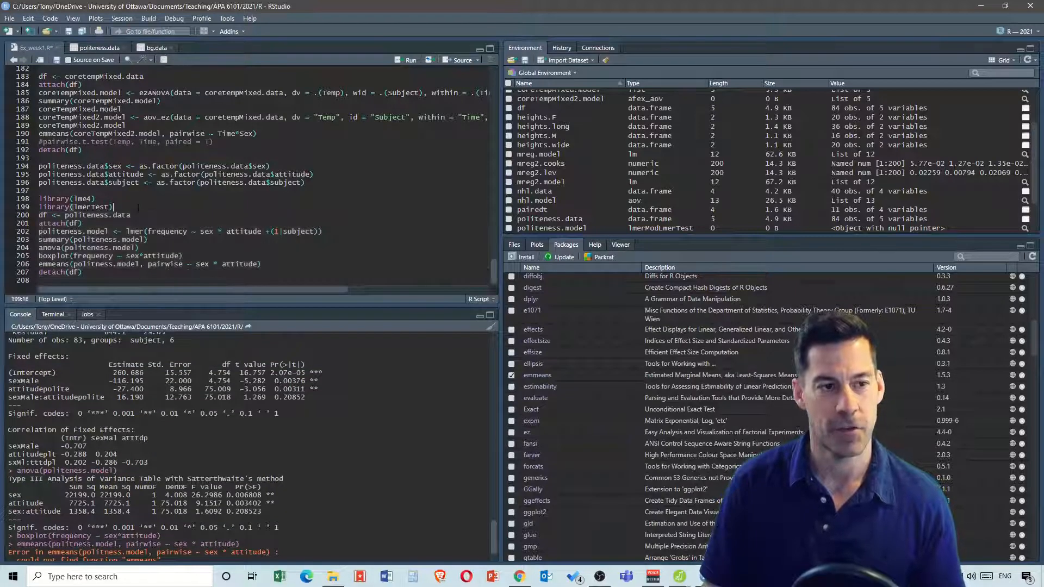
{"action": "key", "text": "Return"}
{"action": "type", "text": "library"}
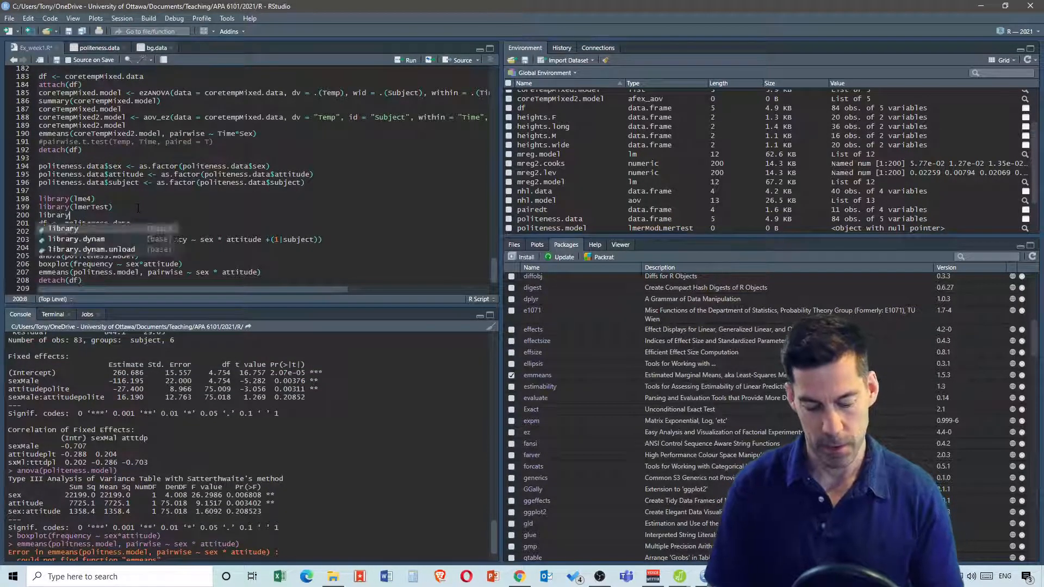
{"action": "key", "text": "Tab"}
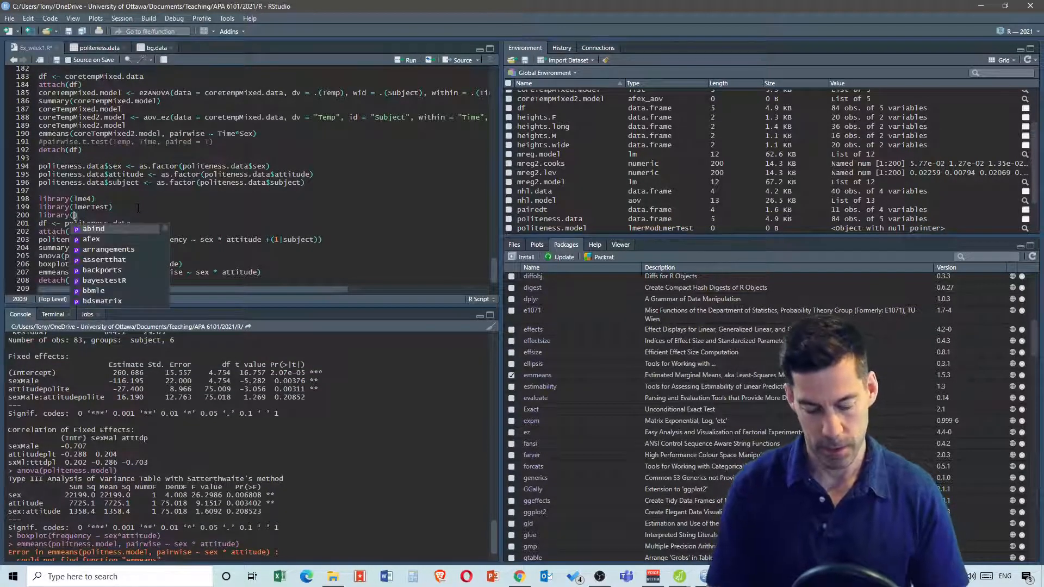
{"action": "type", "text": "emmeans)"}
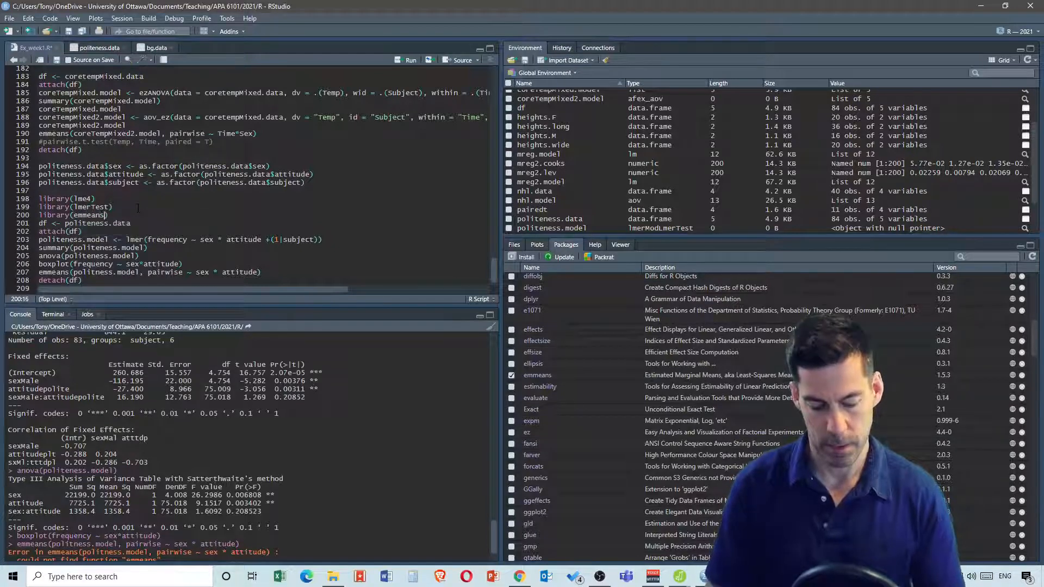
{"action": "key", "text": "Return"}
{"action": "scroll", "coordinate": [84, 288], "scroll_direction": "down", "scroll_amount": 1}
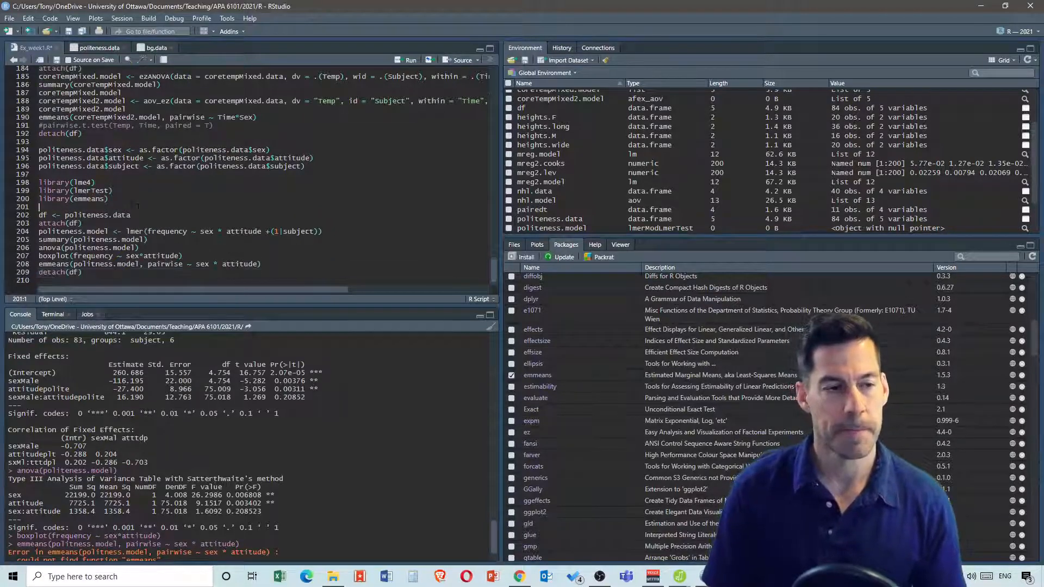
{"action": "left_click_drag", "start_coordinate": [83, 273], "coordinate": [39, 215]}
{"action": "left_click", "coordinate": [410, 58]}
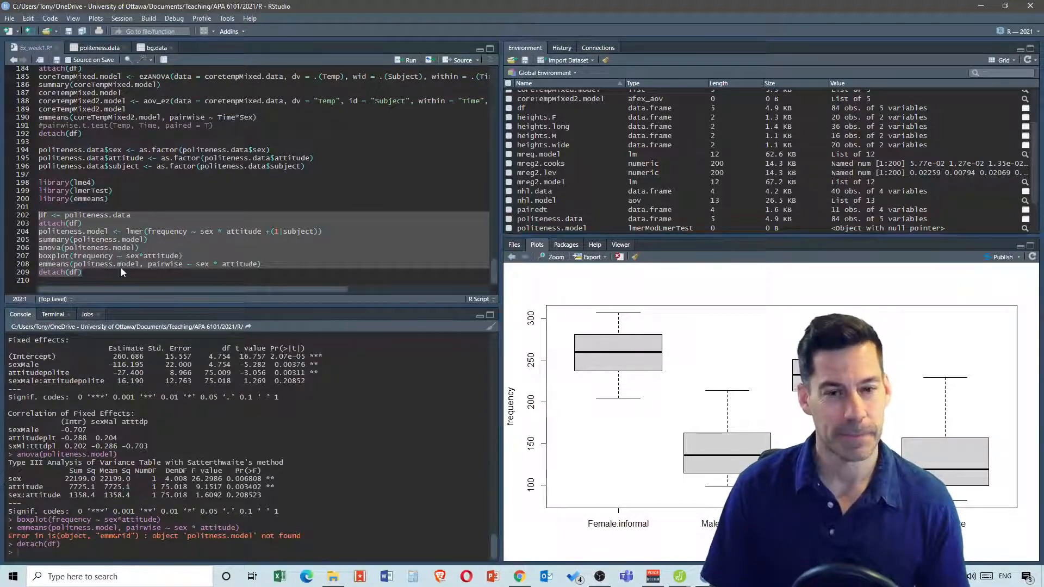
Correct politness.model to politeness.model in the emmeans call and rerun the block from df <- politeness.data through detach(df)
{"action": "left_click", "coordinate": [100, 264]}
{"action": "type", "text": "e"}
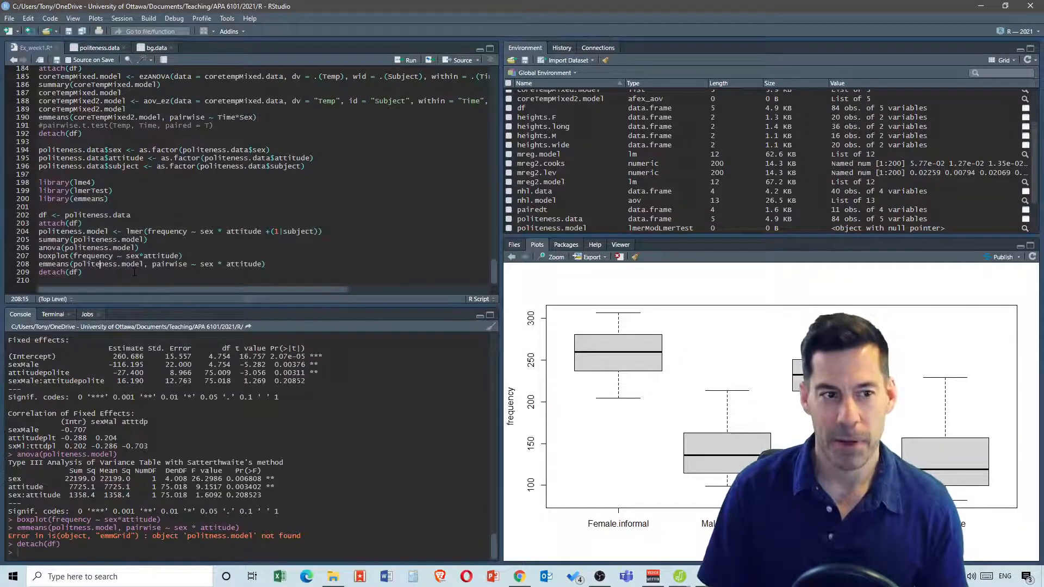
{"action": "left_click_drag", "start_coordinate": [135, 272], "coordinate": [39, 215]}
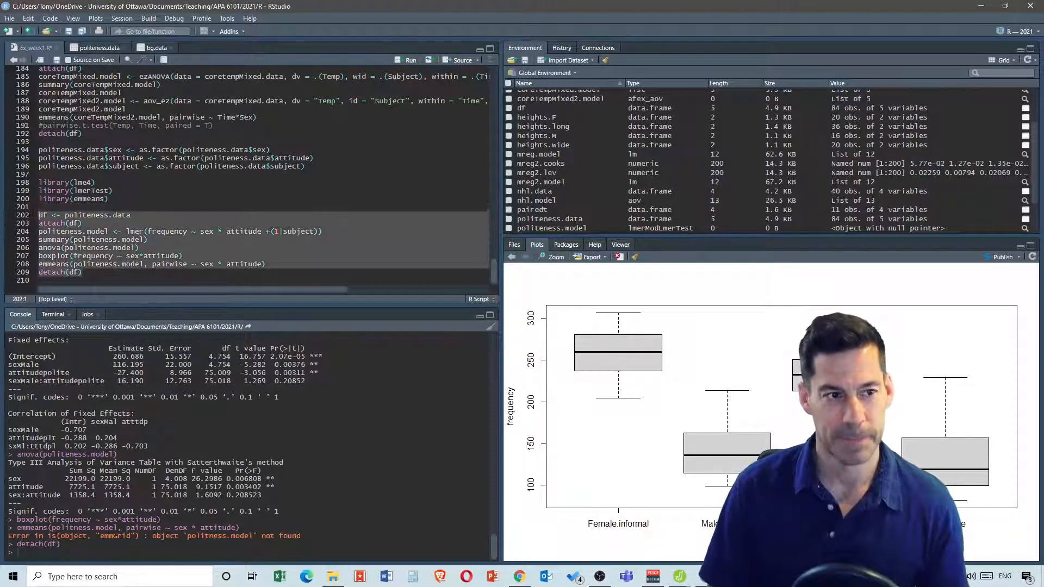
{"action": "left_click", "coordinate": [409, 60]}
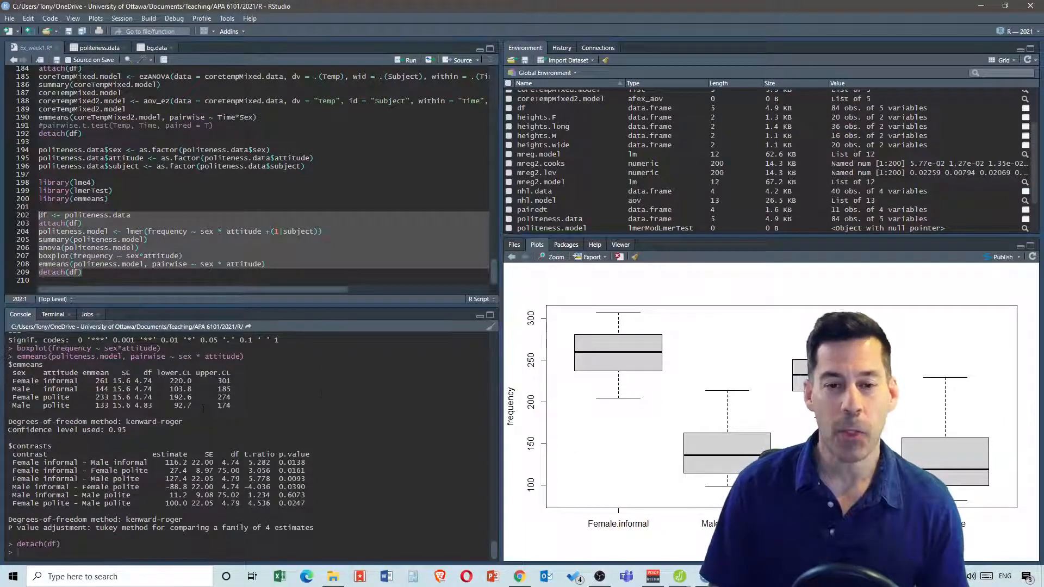
Examine the ANOVA table, the estimated marginal means and the pairwise contrasts for sex and attitude in the console output
{"action": "scroll", "coordinate": [111, 349], "scroll_direction": "up", "scroll_amount": 3}
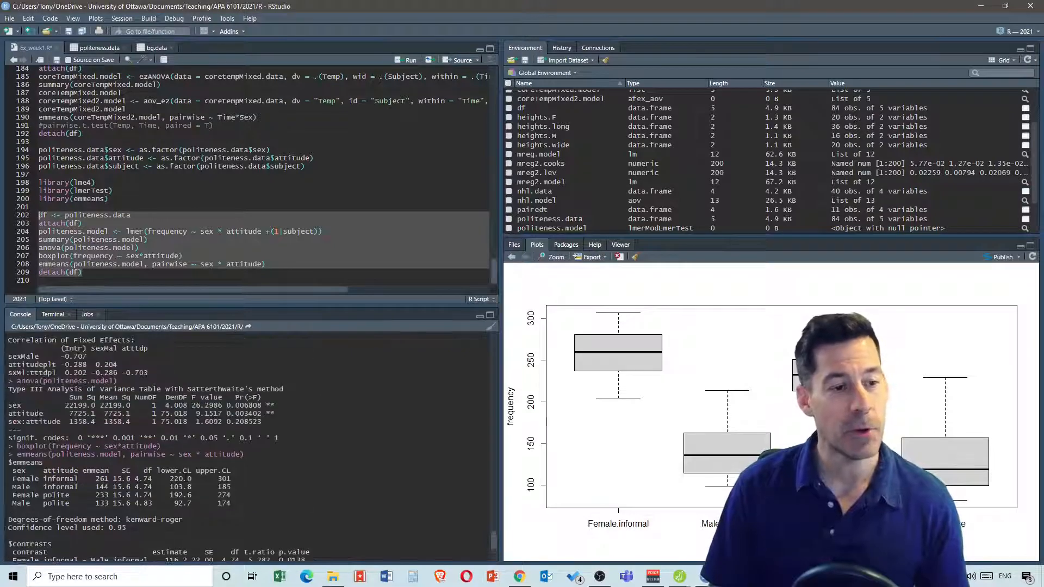
{"action": "scroll", "coordinate": [250, 444], "scroll_direction": "up", "scroll_amount": 3}
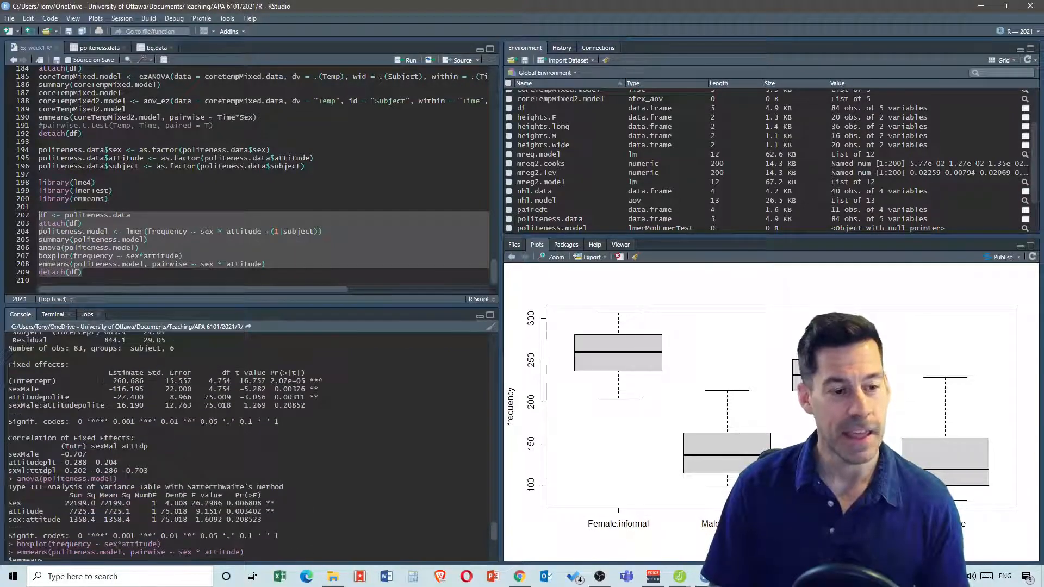
{"action": "scroll", "coordinate": [118, 428], "scroll_direction": "down", "scroll_amount": 4}
{"action": "scroll", "coordinate": [253, 446], "scroll_direction": "down", "scroll_amount": 1}
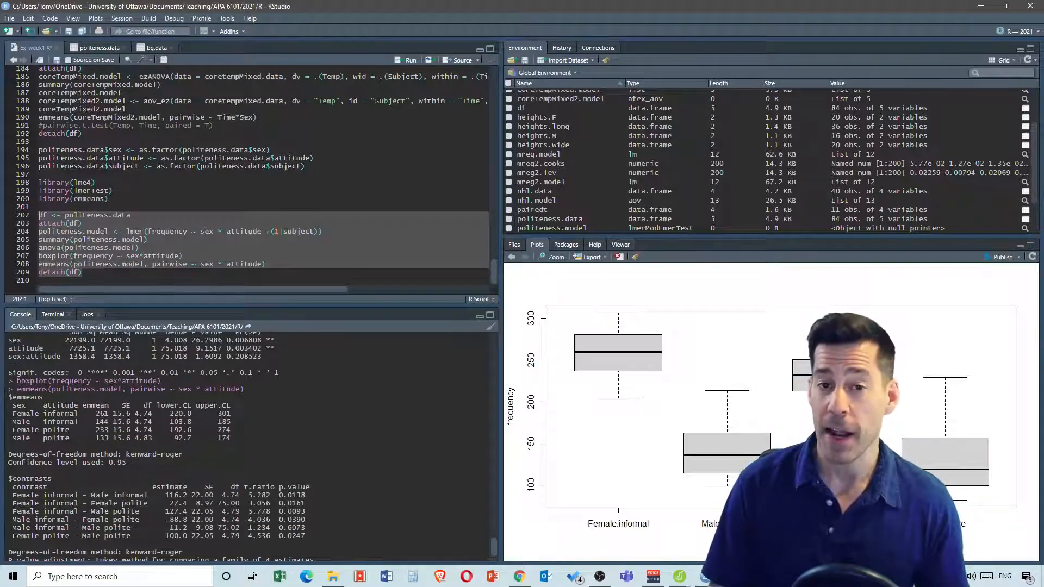
{"action": "scroll", "coordinate": [160, 446], "scroll_direction": "down", "scroll_amount": 1}
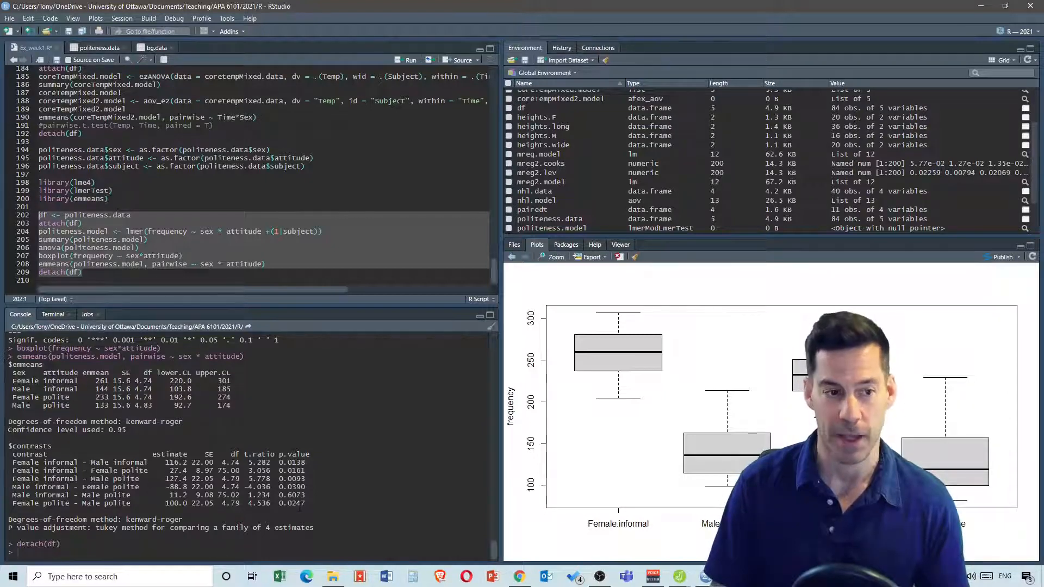
{"action": "scroll", "coordinate": [281, 487], "scroll_direction": "up", "scroll_amount": 2}
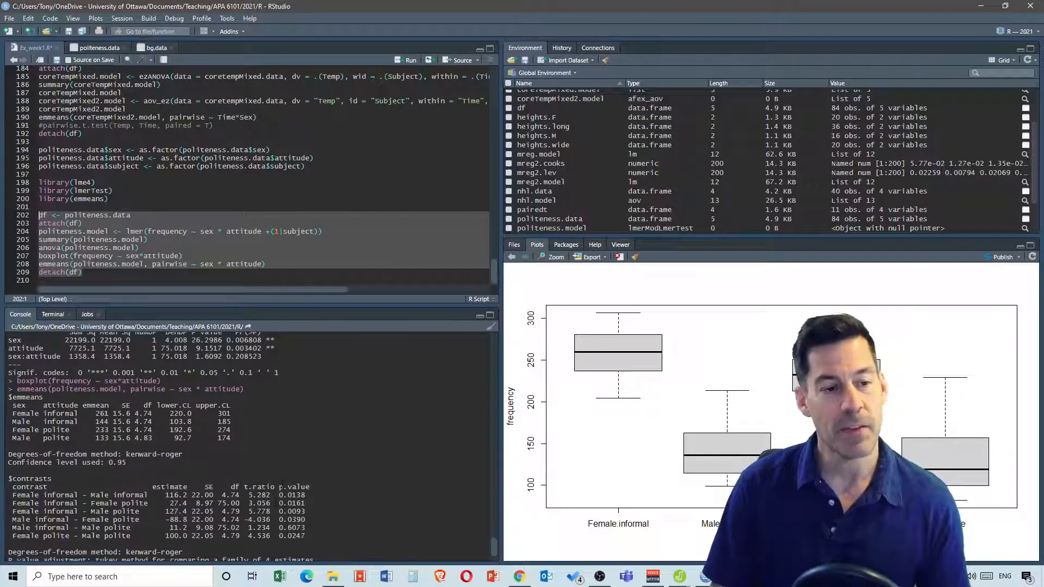
Compare the fixed-effects estimates for the intercept and sexMale with the ANOVA table and the estimated marginal means in the console output
{"action": "scroll", "coordinate": [281, 487], "scroll_direction": "up", "scroll_amount": 5}
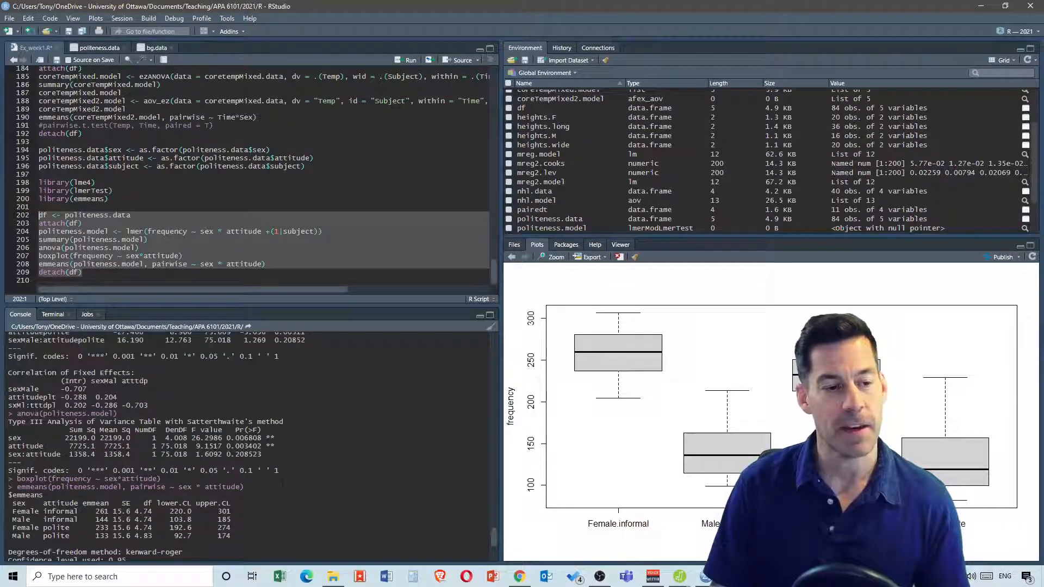
{"action": "scroll", "coordinate": [281, 482], "scroll_direction": "down", "scroll_amount": 1}
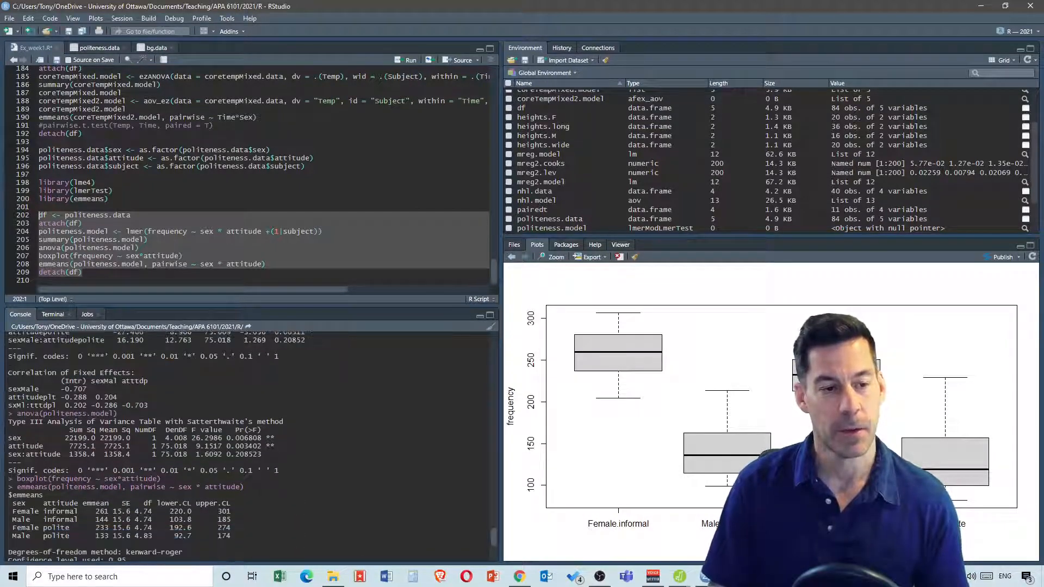
{"action": "scroll", "coordinate": [282, 483], "scroll_direction": "up", "scroll_amount": 2}
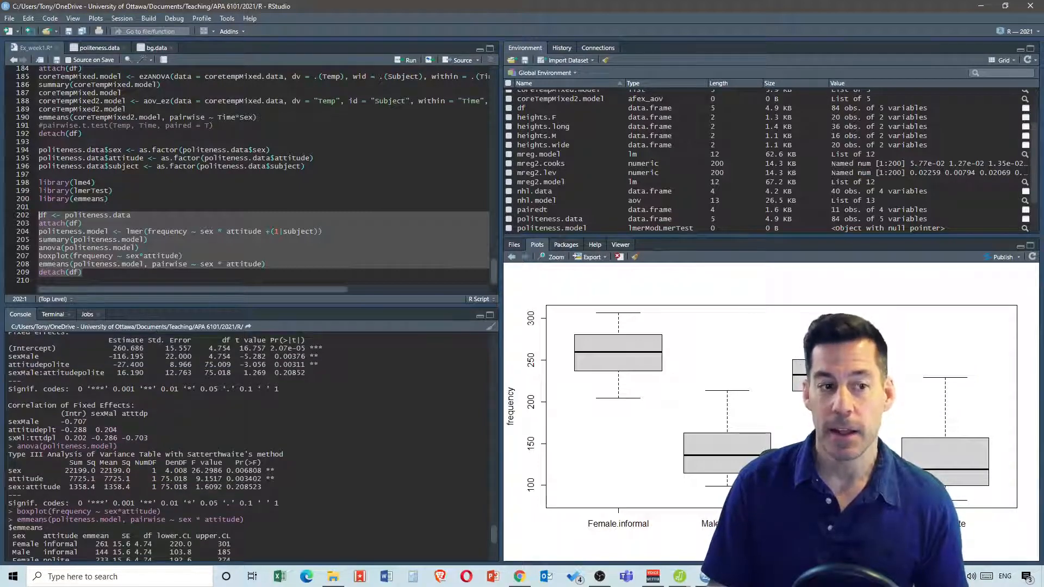
{"action": "scroll", "coordinate": [132, 389], "scroll_direction": "down", "scroll_amount": 1}
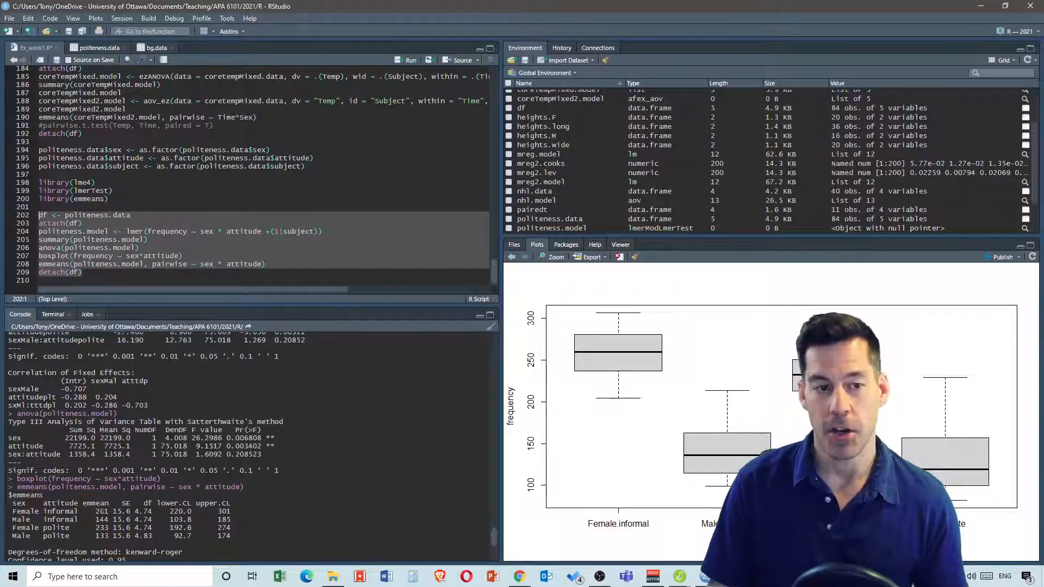
{"action": "scroll", "coordinate": [250, 446], "scroll_direction": "up", "scroll_amount": 1}
{"action": "left_click_drag", "start_coordinate": [112, 348], "coordinate": [145, 348]}
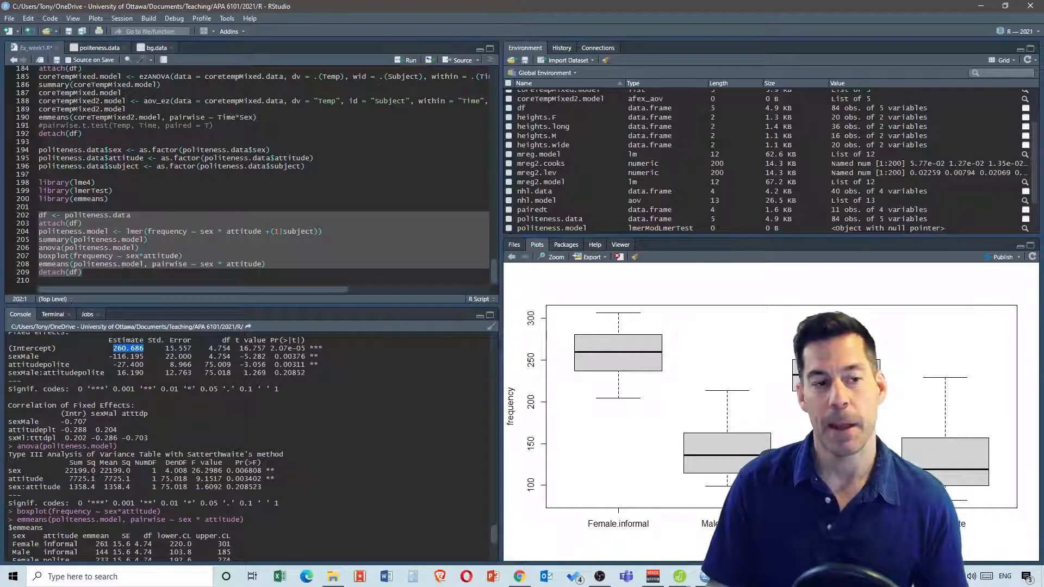
{"action": "left_click_drag", "start_coordinate": [105, 357], "coordinate": [143, 356]}
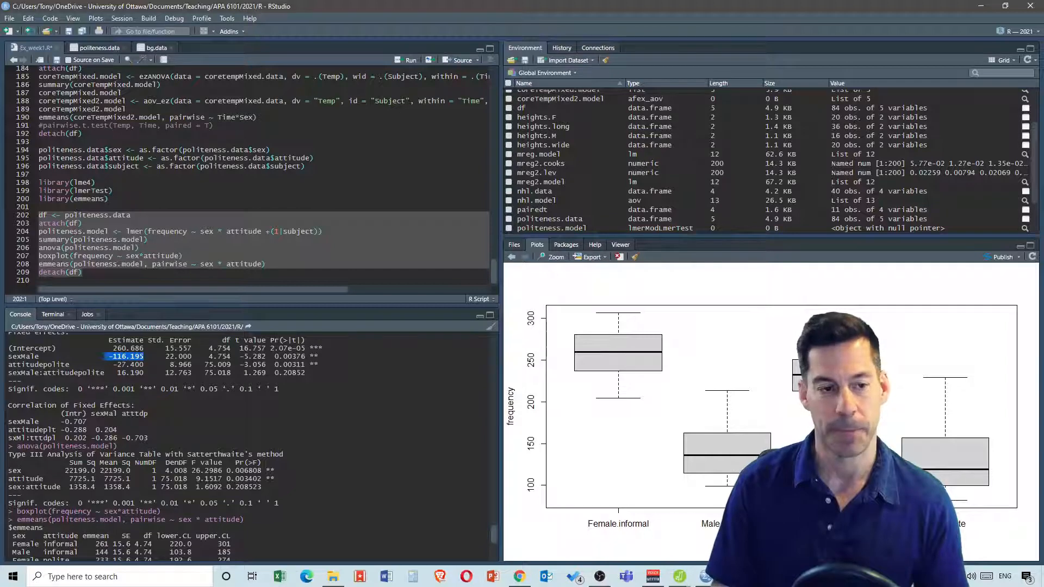
{"action": "scroll", "coordinate": [186, 422], "scroll_direction": "down", "scroll_amount": 2}
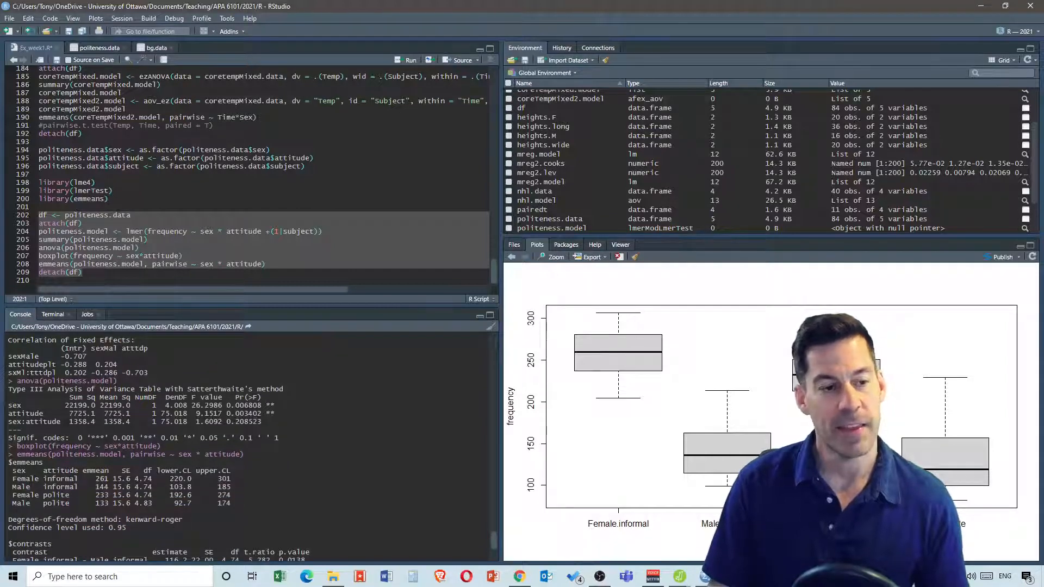
{"action": "scroll", "coordinate": [253, 446], "scroll_direction": "up", "scroll_amount": 2}
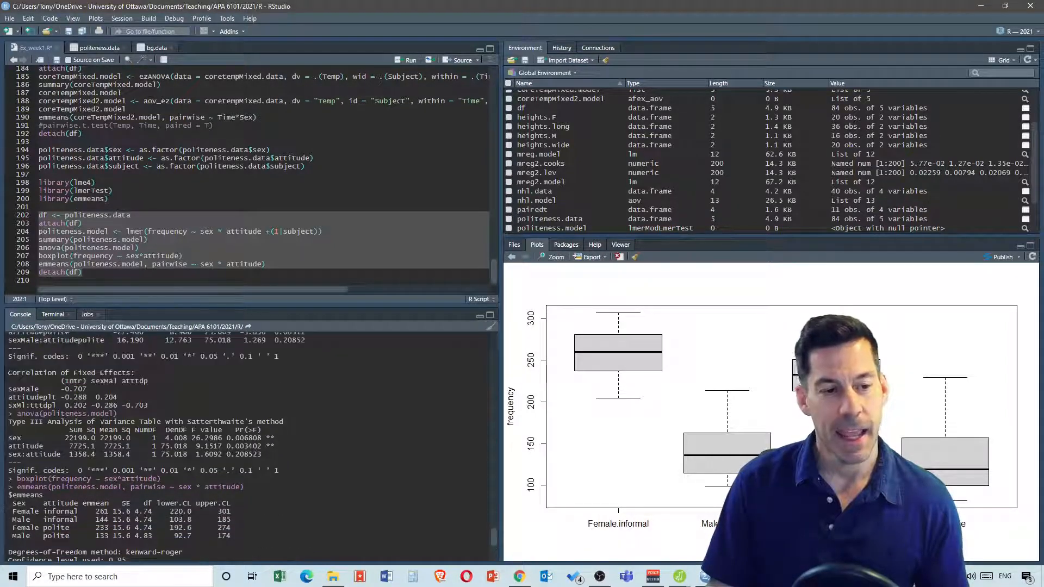
{"action": "scroll", "coordinate": [253, 446], "scroll_direction": "down", "scroll_amount": 4}
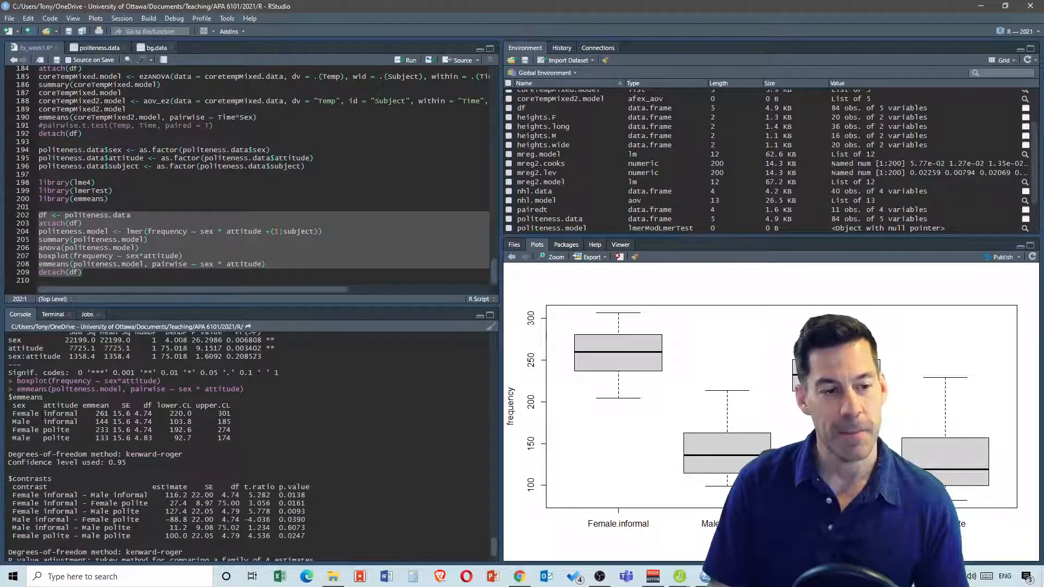
{"action": "left_click_drag", "start_coordinate": [44, 413], "coordinate": [110, 413]}
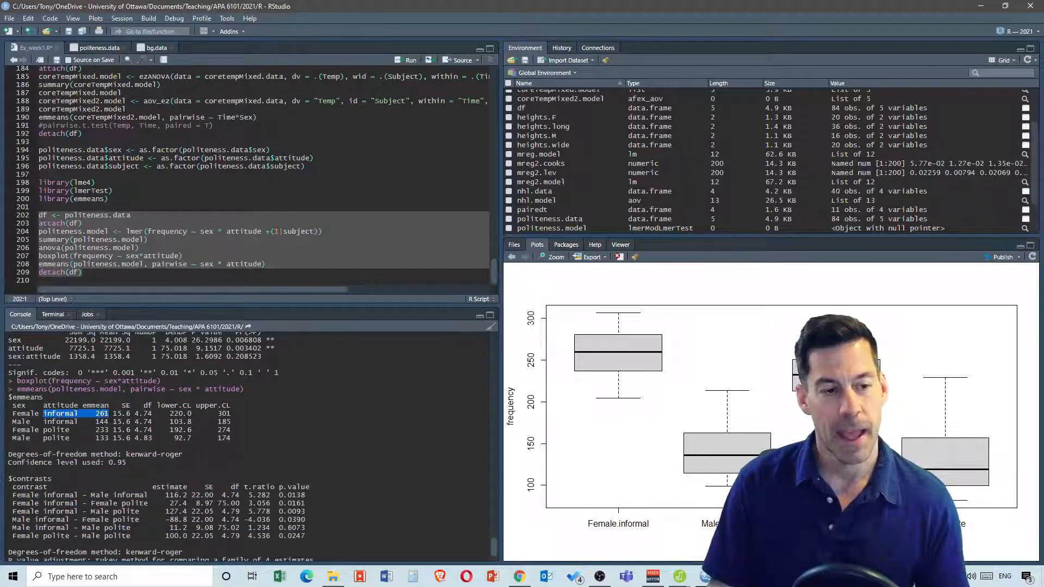
{"action": "scroll", "coordinate": [253, 446], "scroll_direction": "up", "scroll_amount": 7}
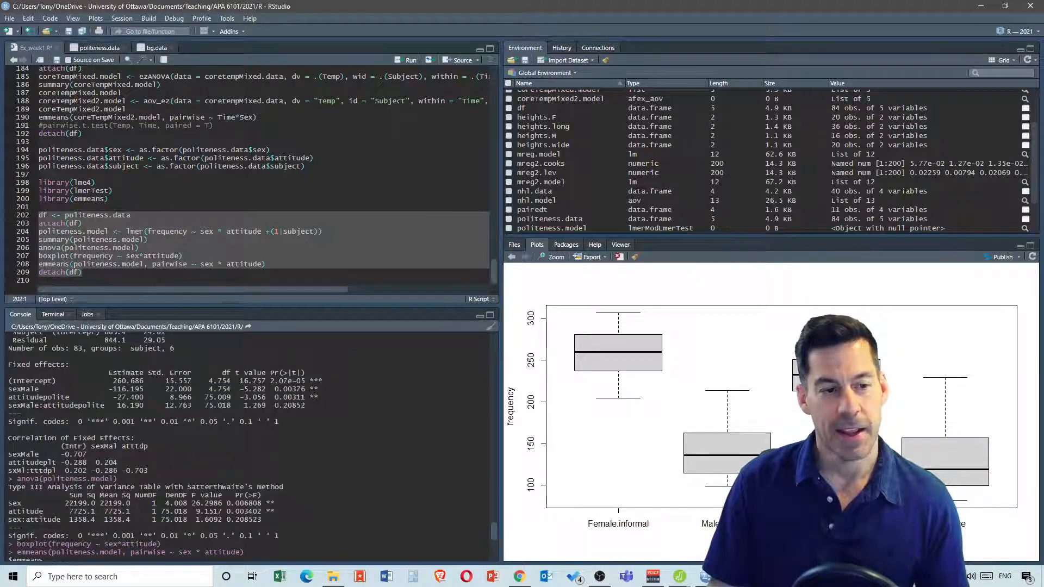
{"action": "scroll", "coordinate": [149, 377], "scroll_direction": "down", "scroll_amount": 6}
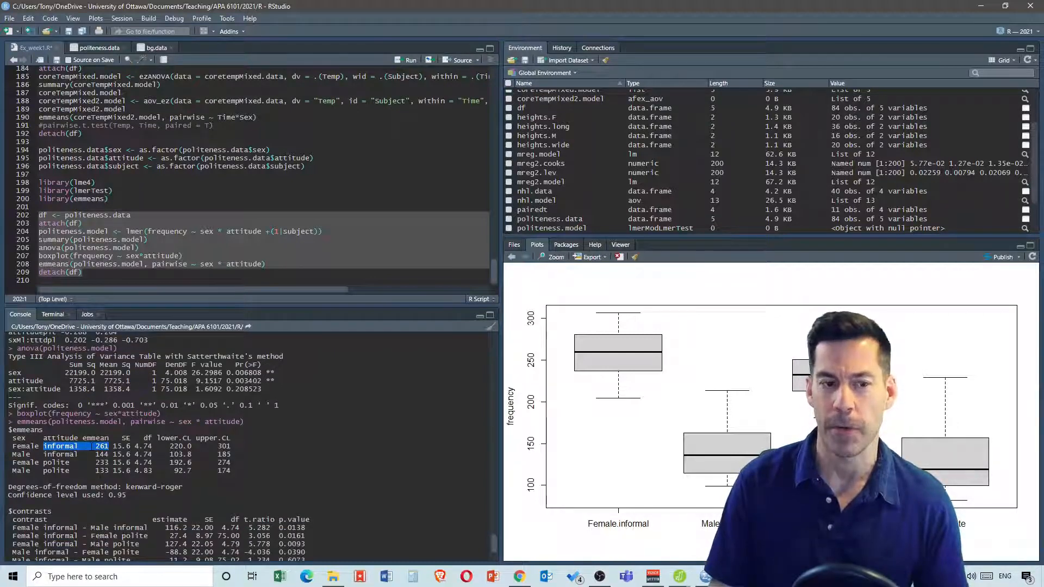
{"action": "scroll", "coordinate": [250, 443], "scroll_direction": "up", "scroll_amount": 4}
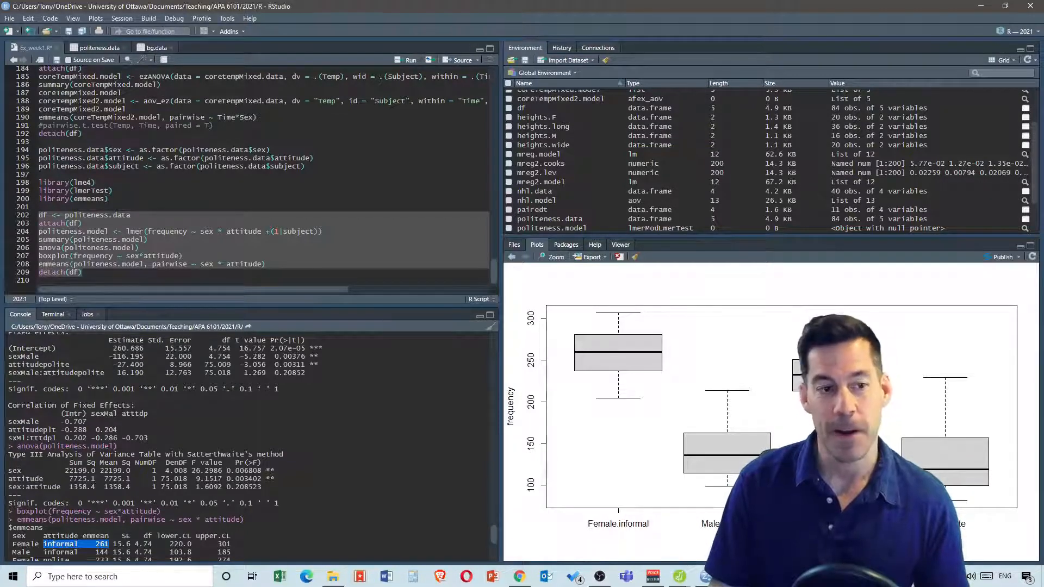
{"action": "scroll", "coordinate": [251, 443], "scroll_direction": "down", "scroll_amount": 4}
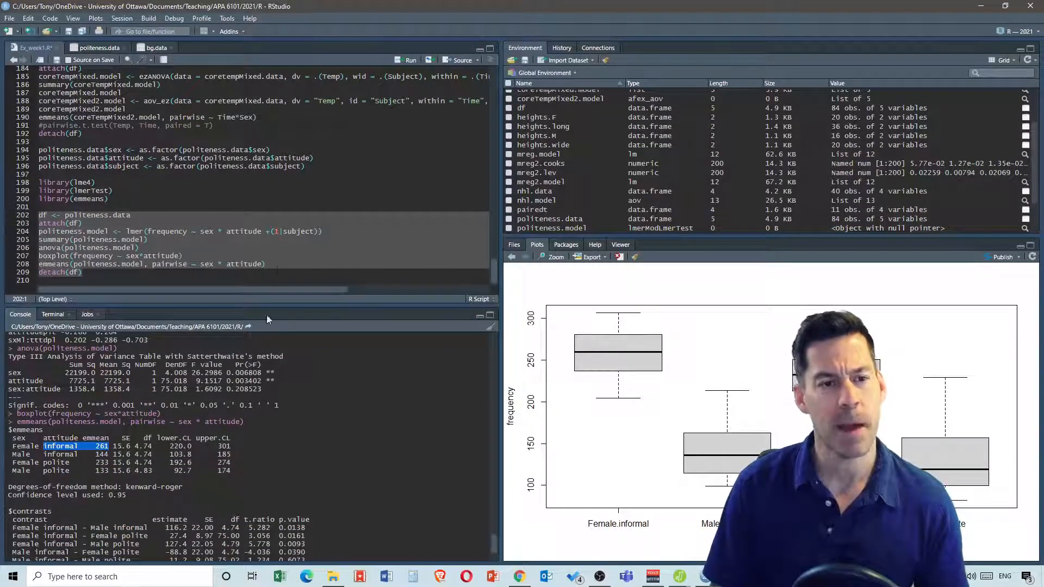
Add plot(politeness.model) on a new line below the emmeans call and run that line
{"action": "left_click", "coordinate": [280, 266]}
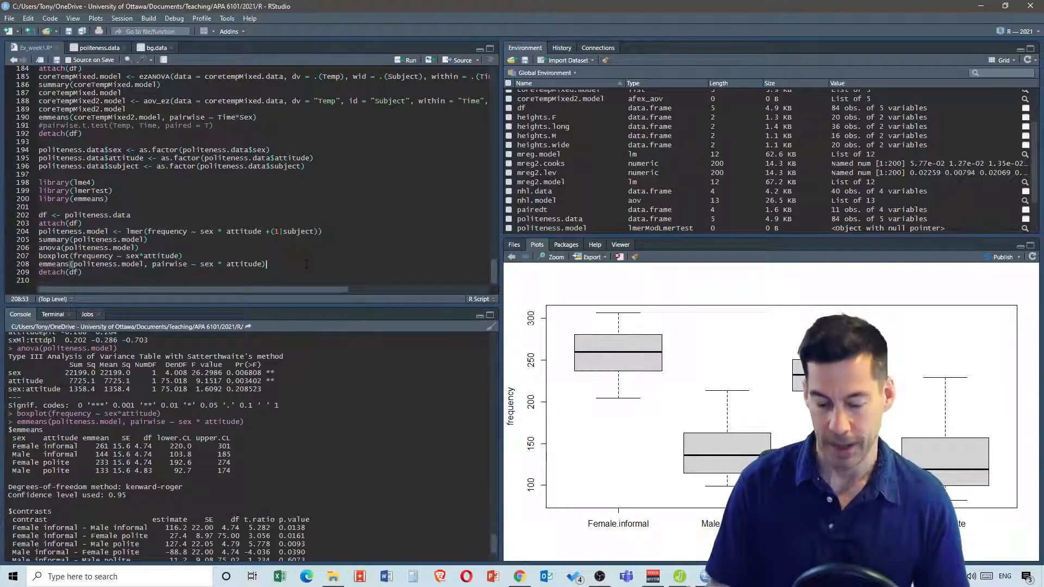
{"action": "key", "text": "Return"}
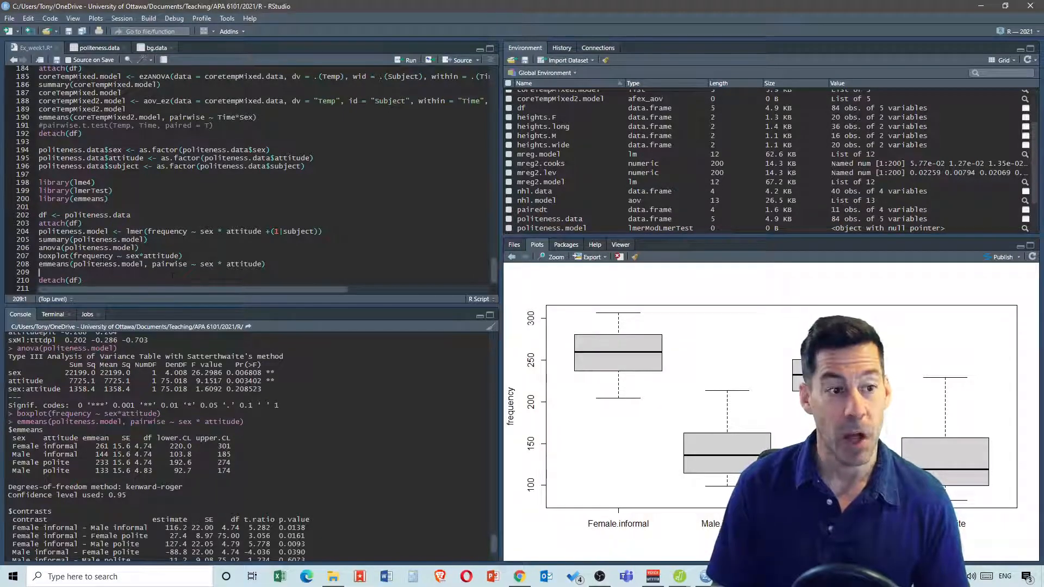
{"action": "type", "text": "plot"}
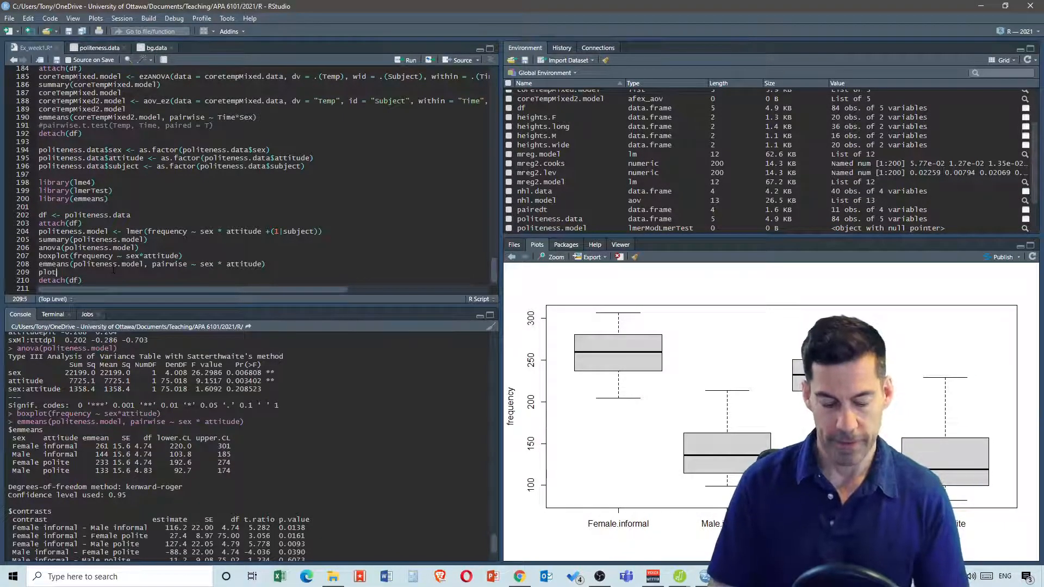
{"action": "type", "text": "(politeness"}
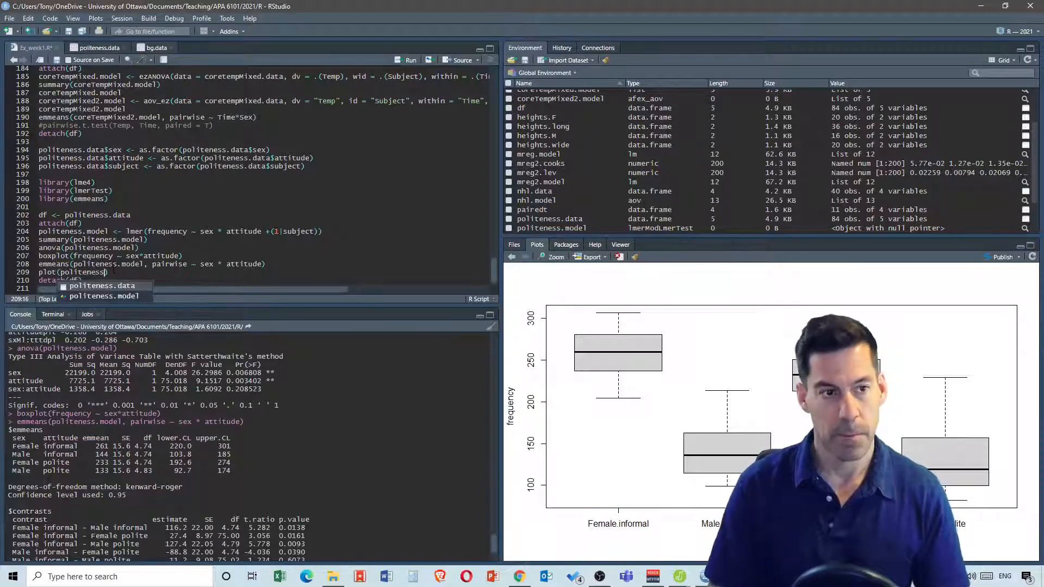
{"action": "type", "text": ".model"}
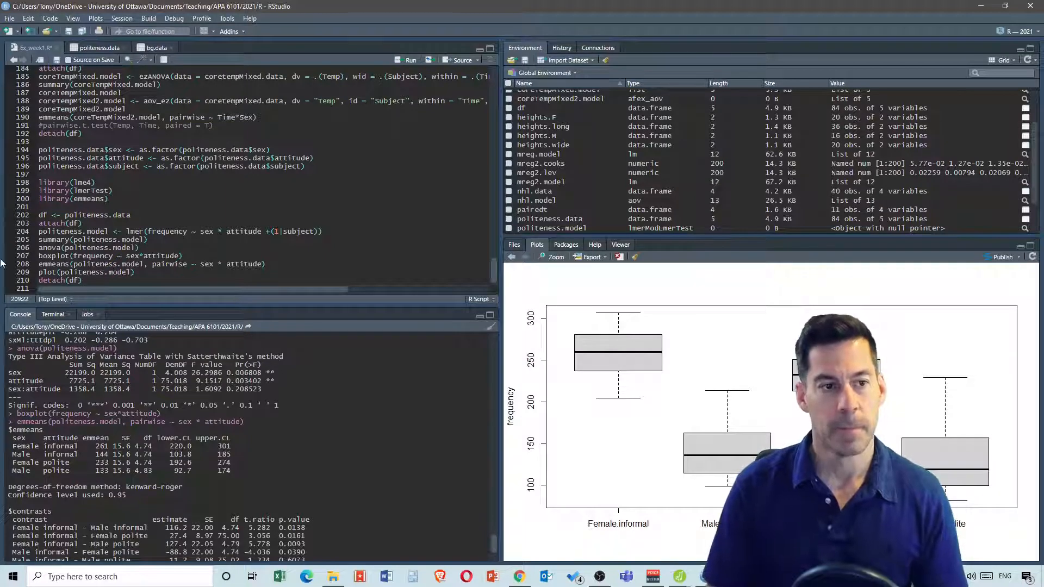
{"action": "type", "text": ")"}
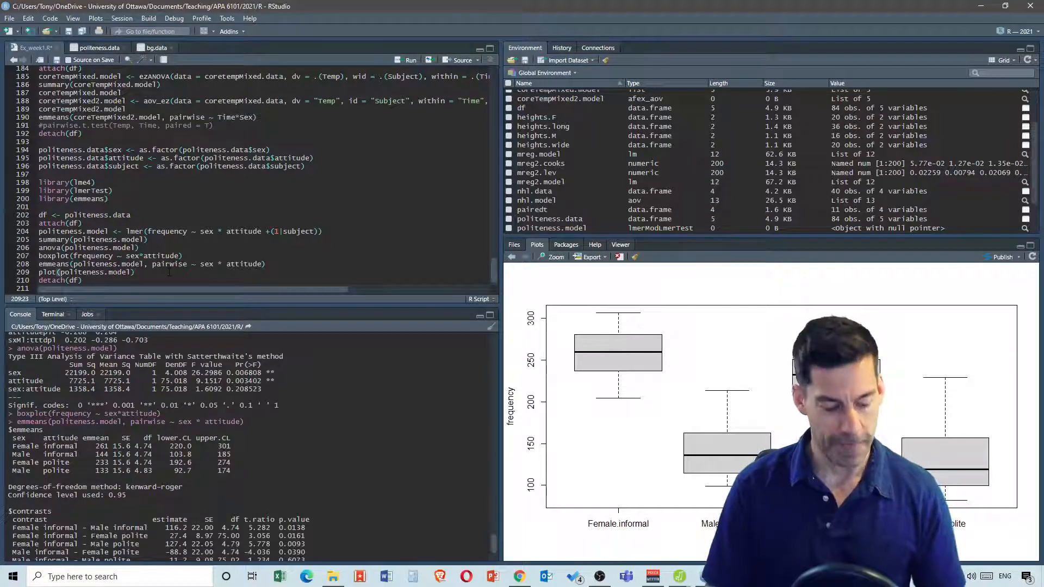
{"action": "key", "text": "ctrl+Return"}
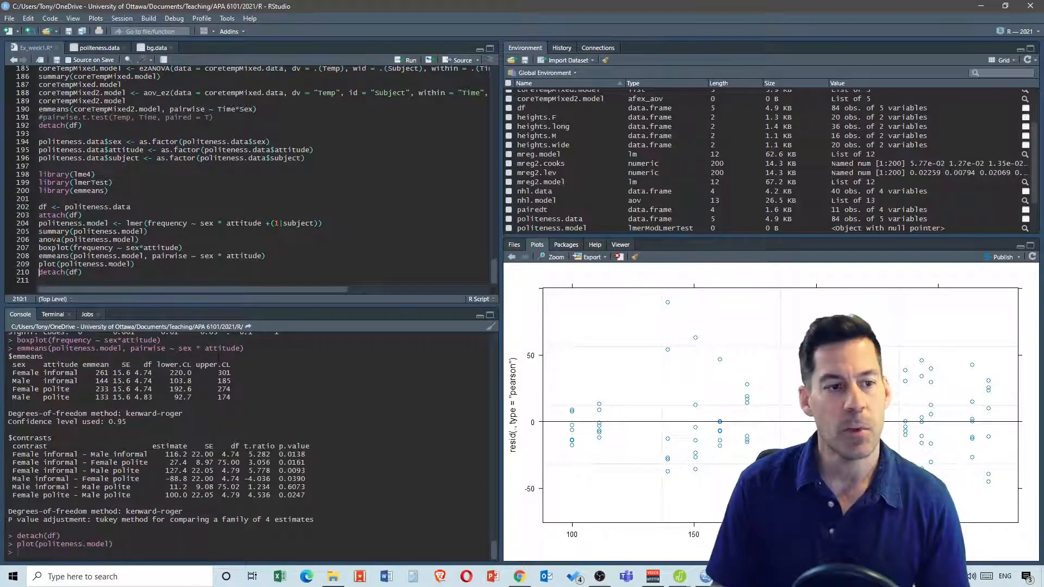
Add hist(residuals(politeness.model)) on a new line below plot(politeness.model) and run that line
{"action": "left_click", "coordinate": [153, 265]}
{"action": "key", "text": "Return"}
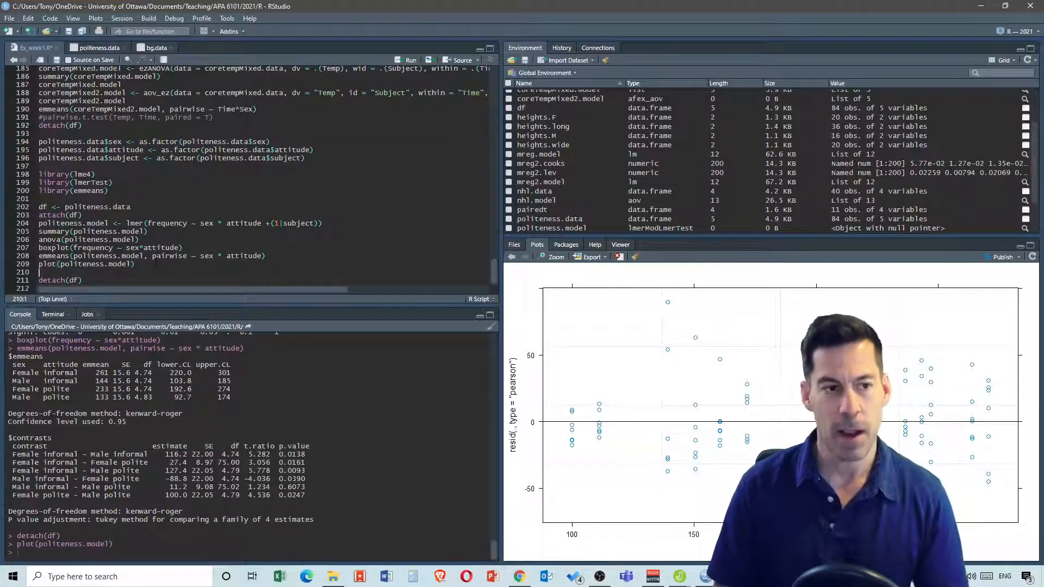
{"action": "type", "text": "hist("}
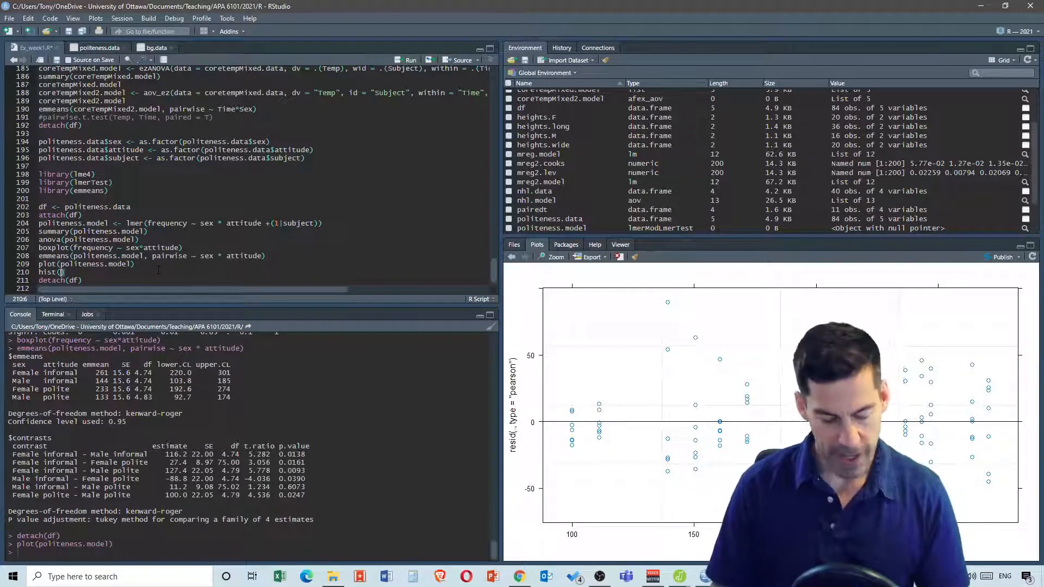
{"action": "type", "text": "residu"}
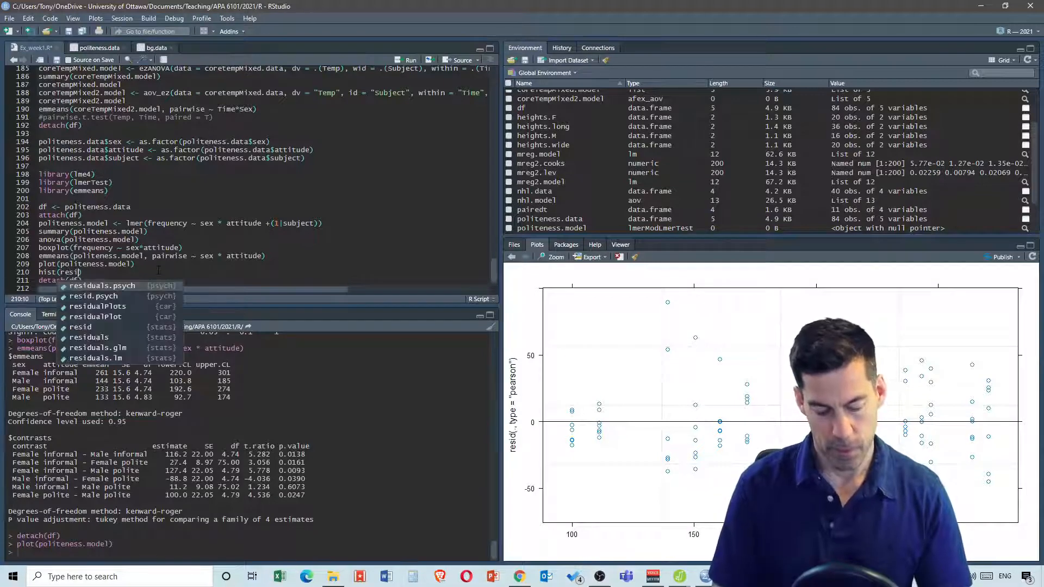
{"action": "type", "text": "als"}
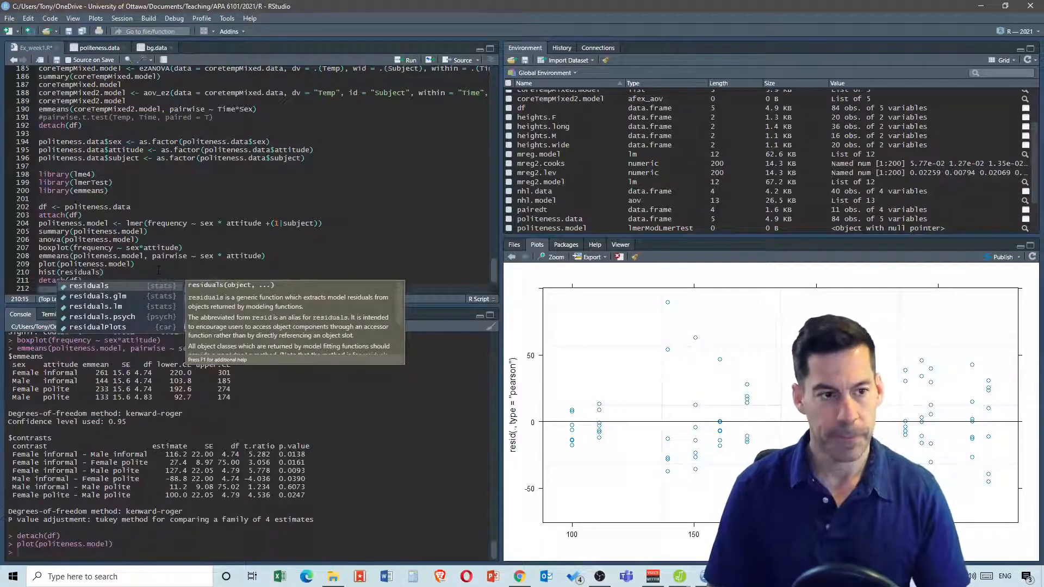
{"action": "type", "text": "(plo"}
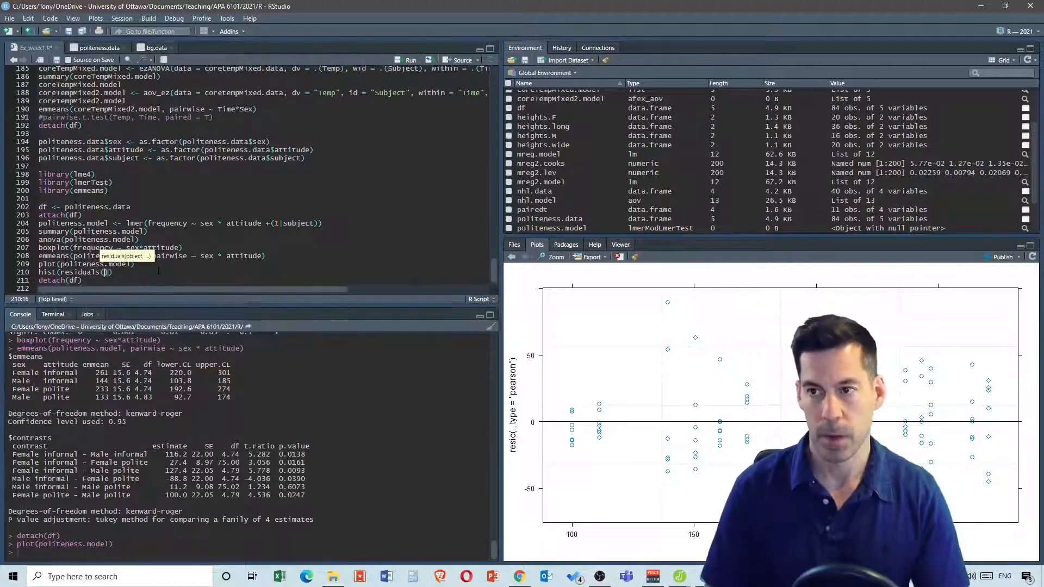
{"action": "type", "text": "ite"}
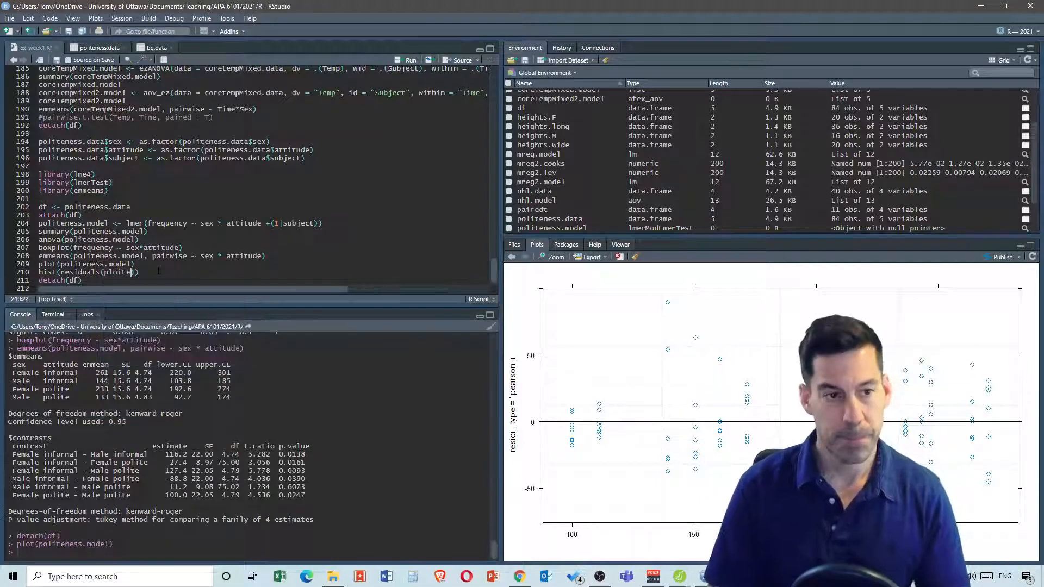
{"action": "key", "text": "BackSpace"}
{"action": "key", "text": "BackSpace"}
{"action": "key", "text": "BackSpace"}
{"action": "key", "text": "BackSpace"}
{"action": "key", "text": "BackSpace"}
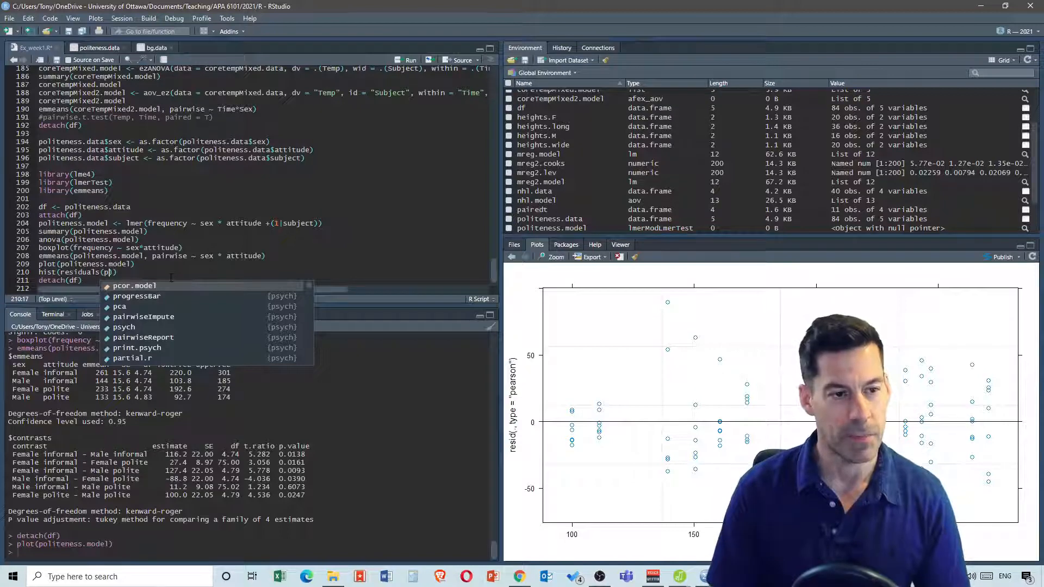
{"action": "type", "text": "ol"}
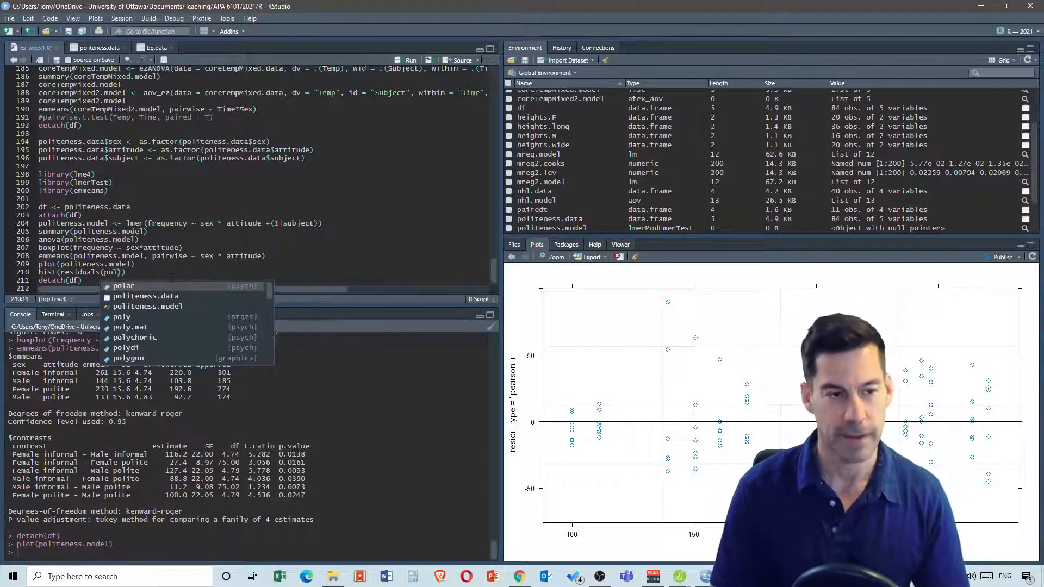
{"action": "type", "text": "i"}
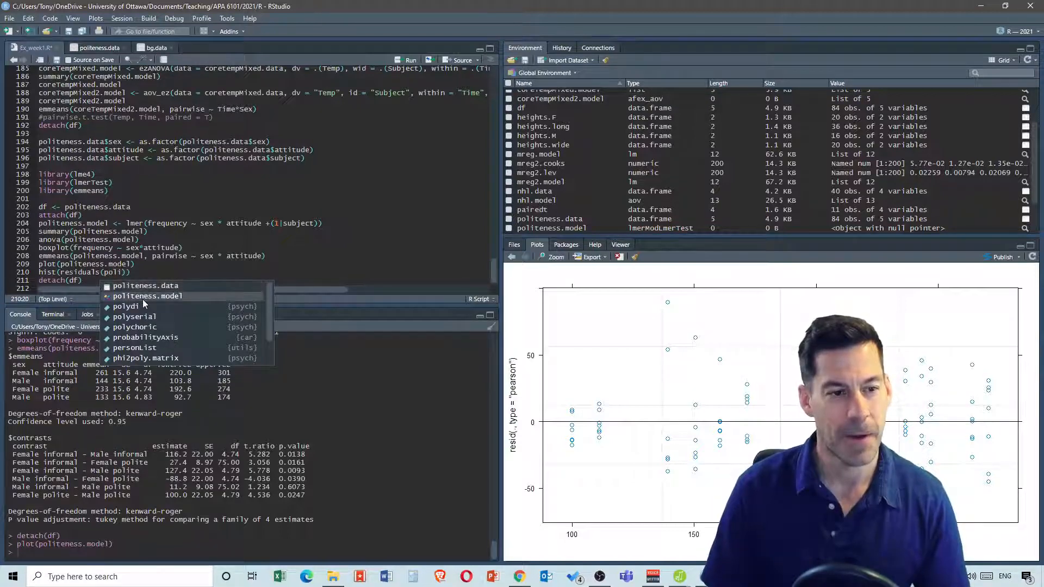
{"action": "left_click", "coordinate": [145, 302]}
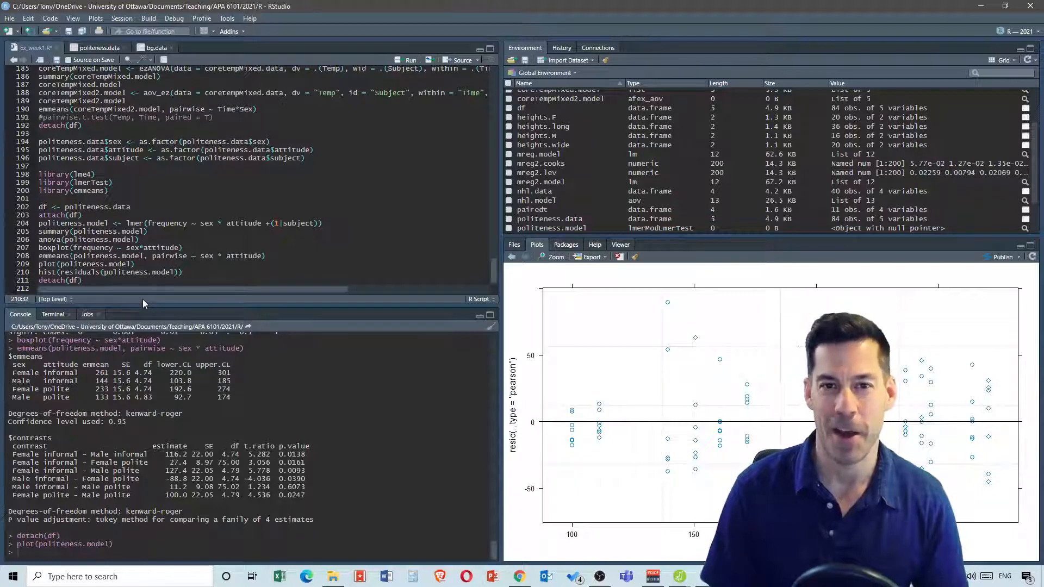
{"action": "left_click", "coordinate": [195, 275]}
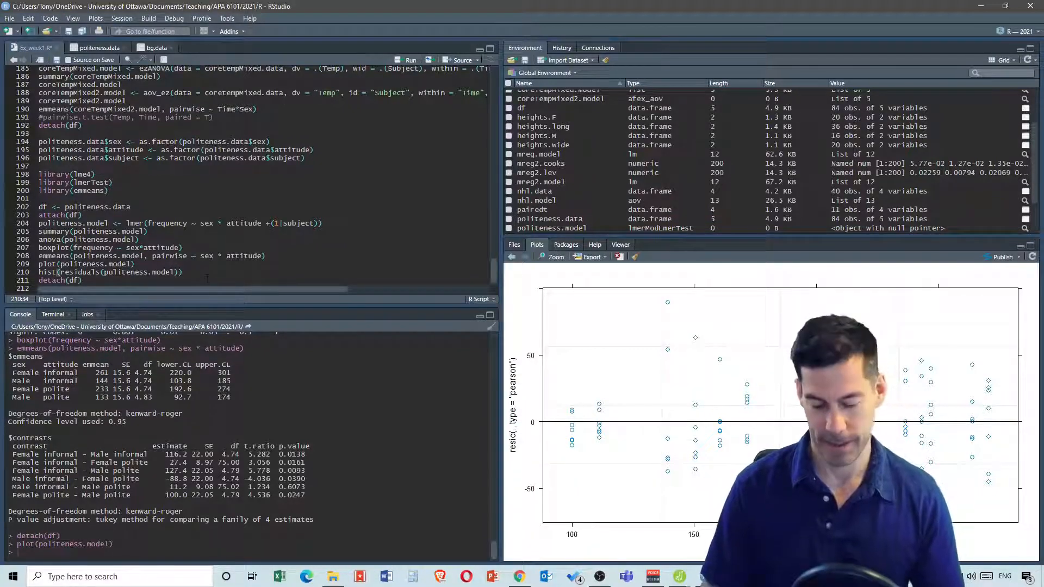
{"action": "key", "text": "ctrl+Return"}
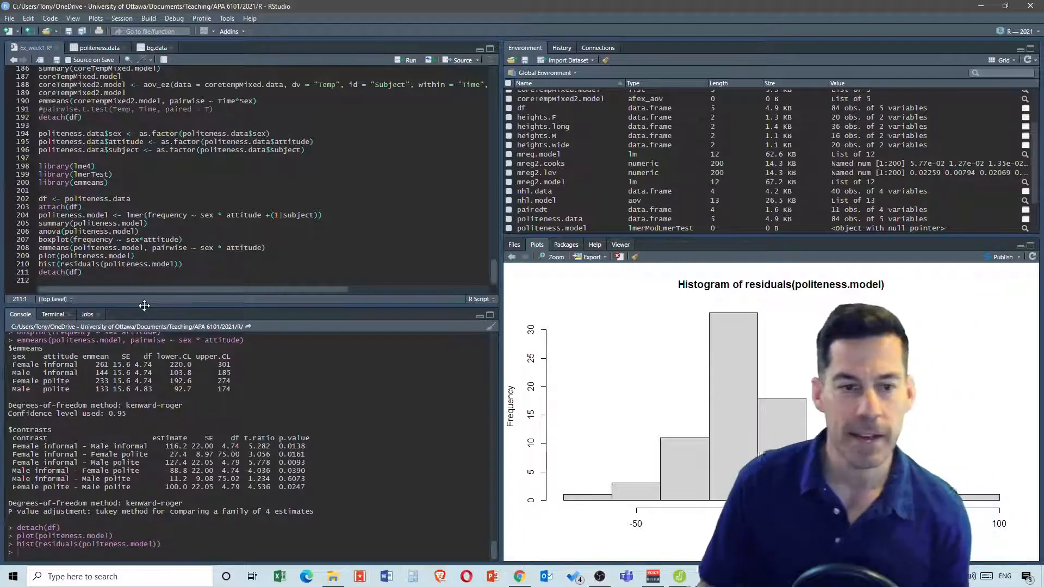
Duplicate the hist(residuals(politeness.model)) line onto a new line directly above detach(df)
{"action": "left_click", "coordinate": [196, 265]}
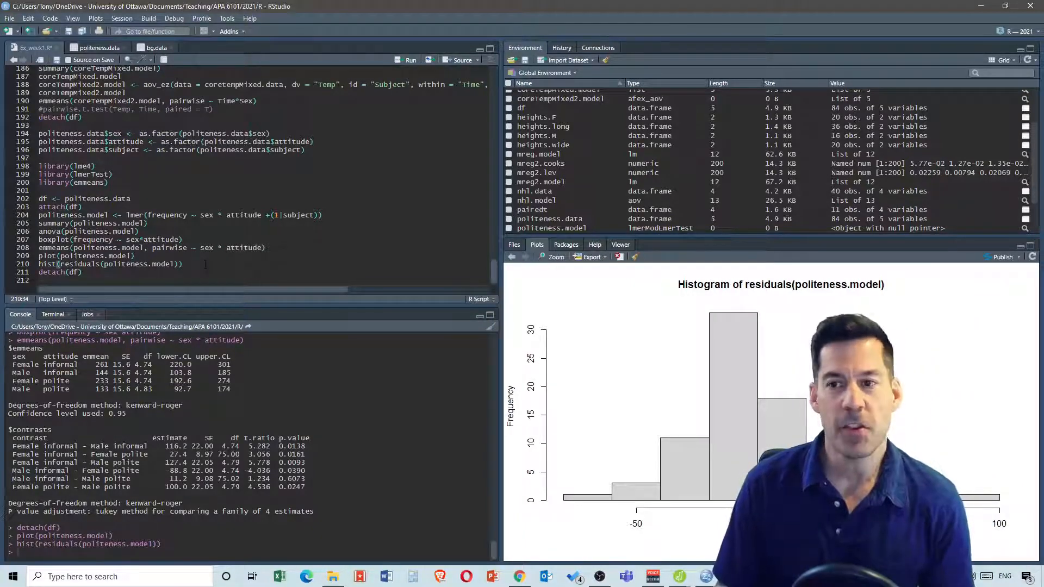
{"action": "key", "text": "Return"}
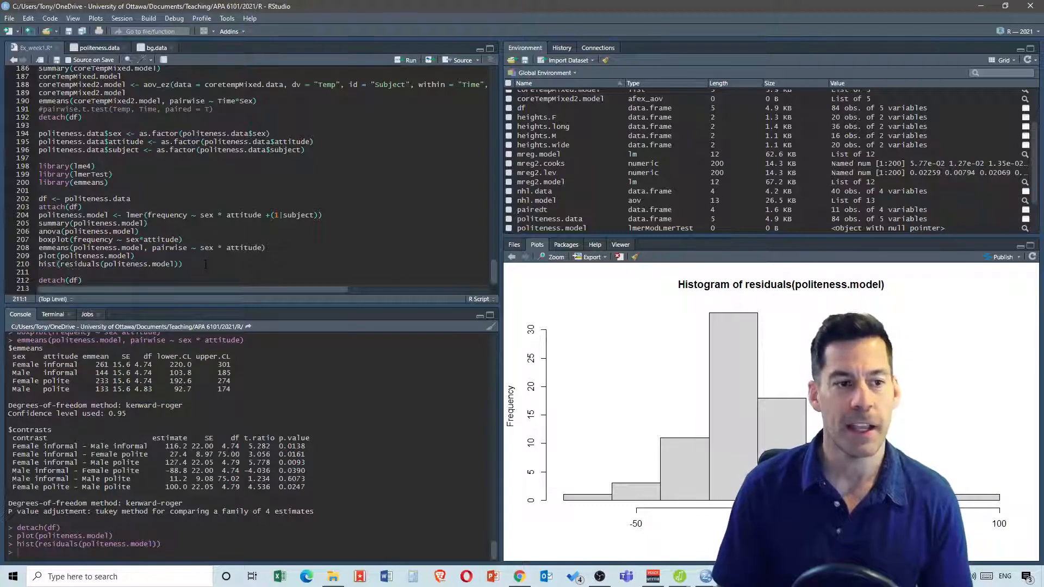
{"action": "scroll", "coordinate": [202, 265], "scroll_direction": "down", "scroll_amount": 1}
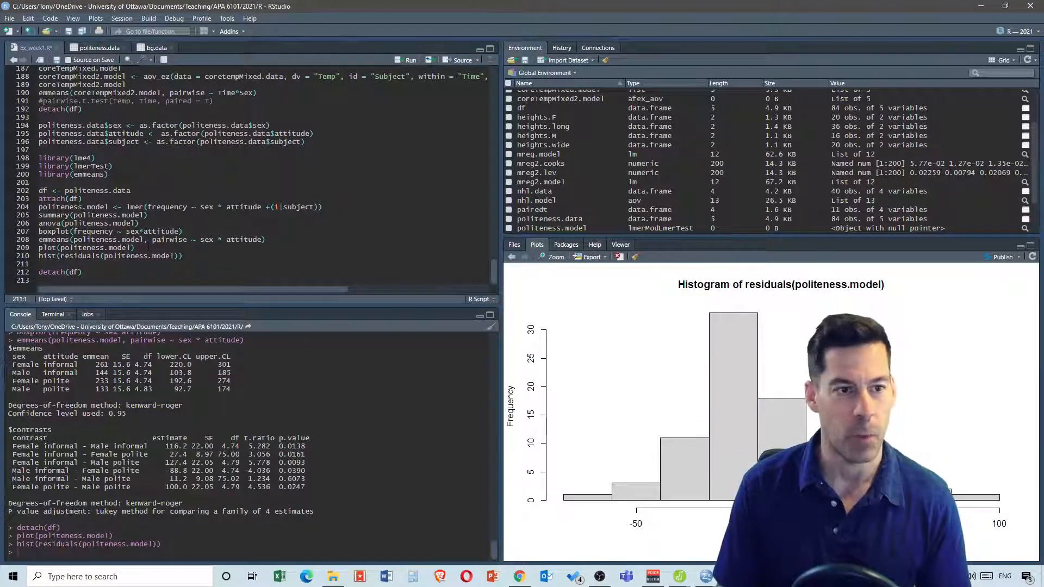
{"action": "left_click_drag", "start_coordinate": [185, 255], "coordinate": [39, 256]}
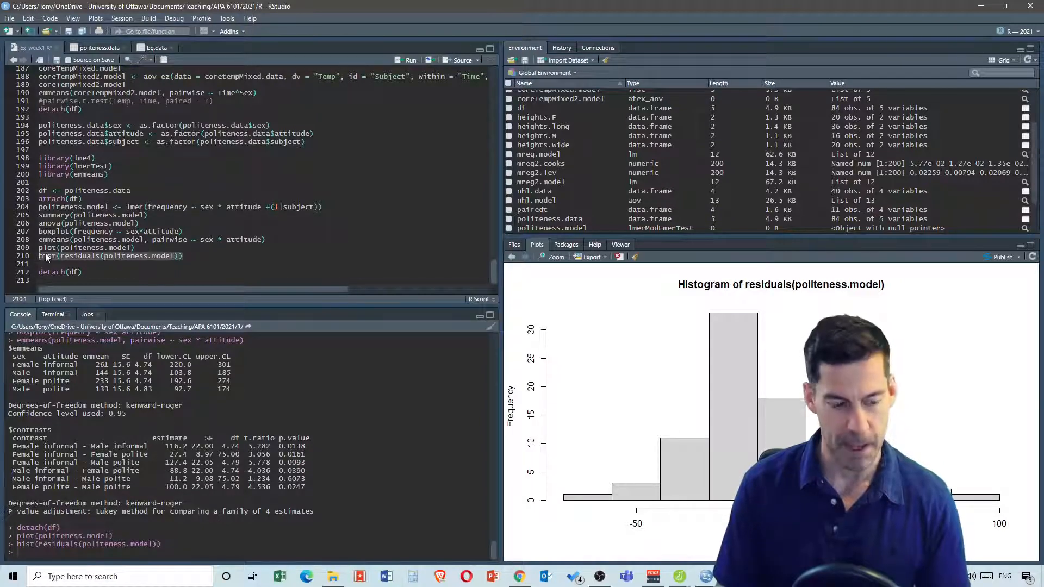
{"action": "key", "text": "ctrl+c"}
{"action": "left_click", "coordinate": [60, 265]}
{"action": "key", "text": "ctrl+v"}
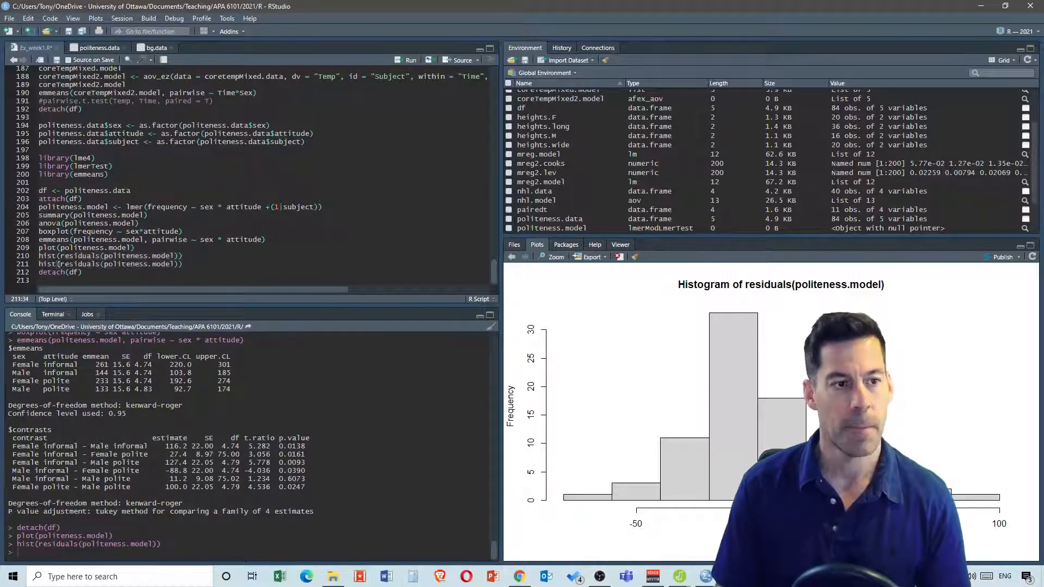
Change the function in the duplicated residuals line from hist to qqnorm and run that line
{"action": "double_click", "coordinate": [47, 264]}
{"action": "type", "text": "qq"}
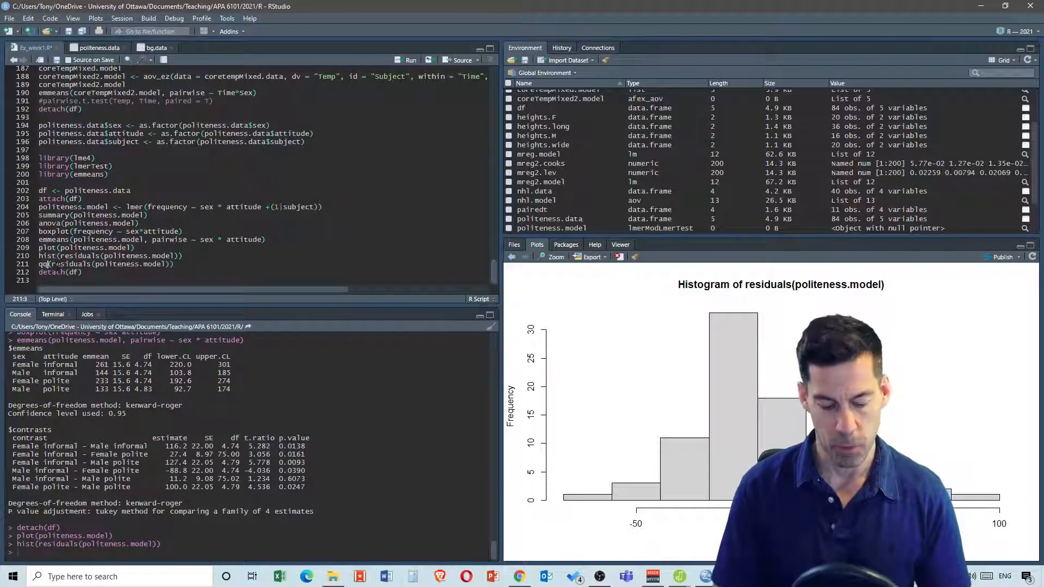
{"action": "type", "text": "norm"}
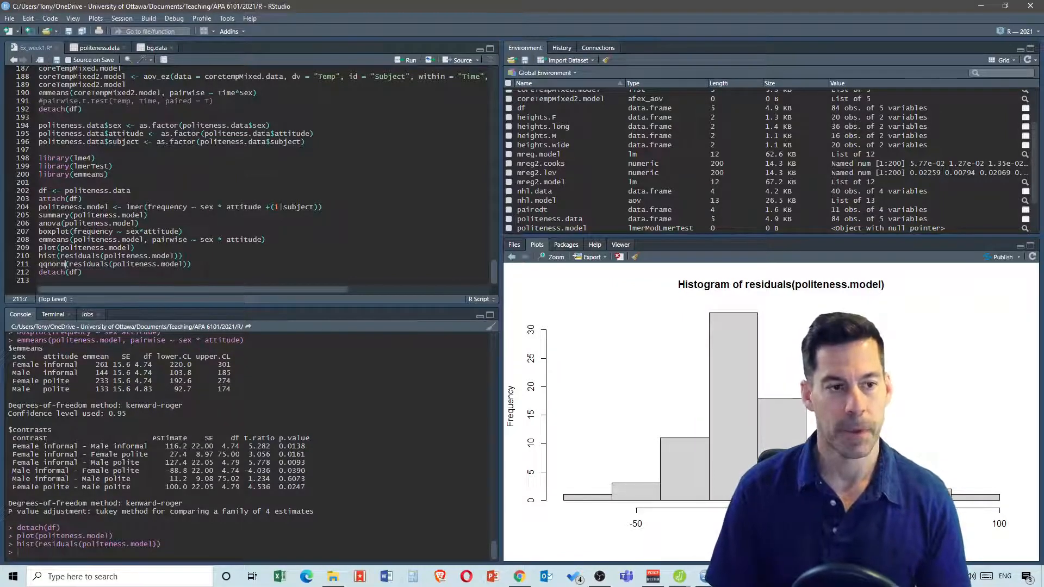
{"action": "left_click", "coordinate": [207, 267]}
{"action": "key", "text": "ctrl+Return"}
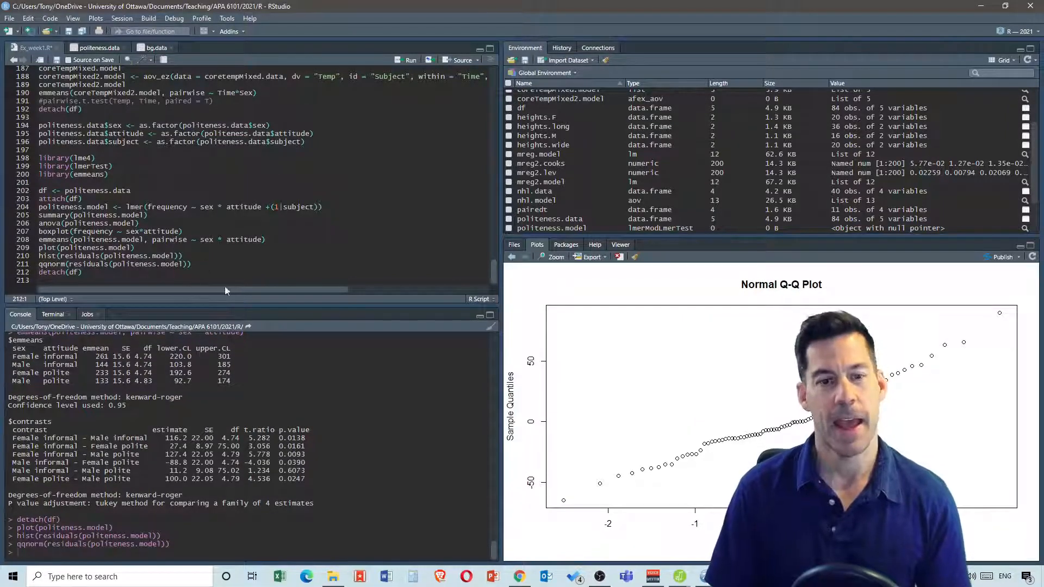